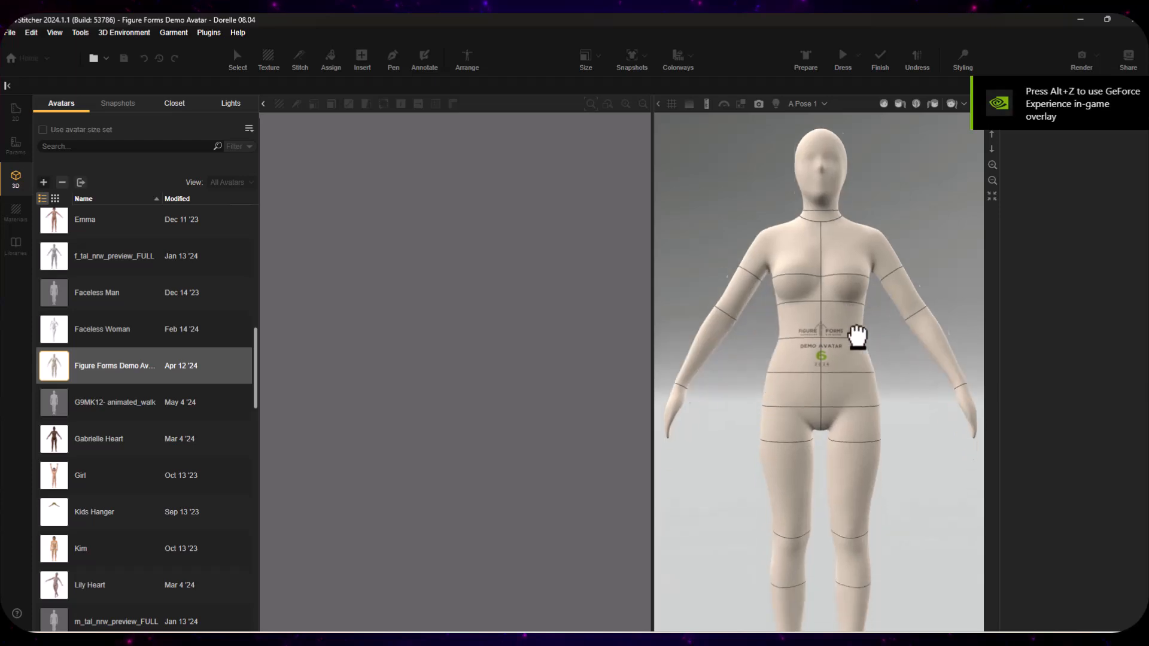
scroll(857, 381, up, 2)
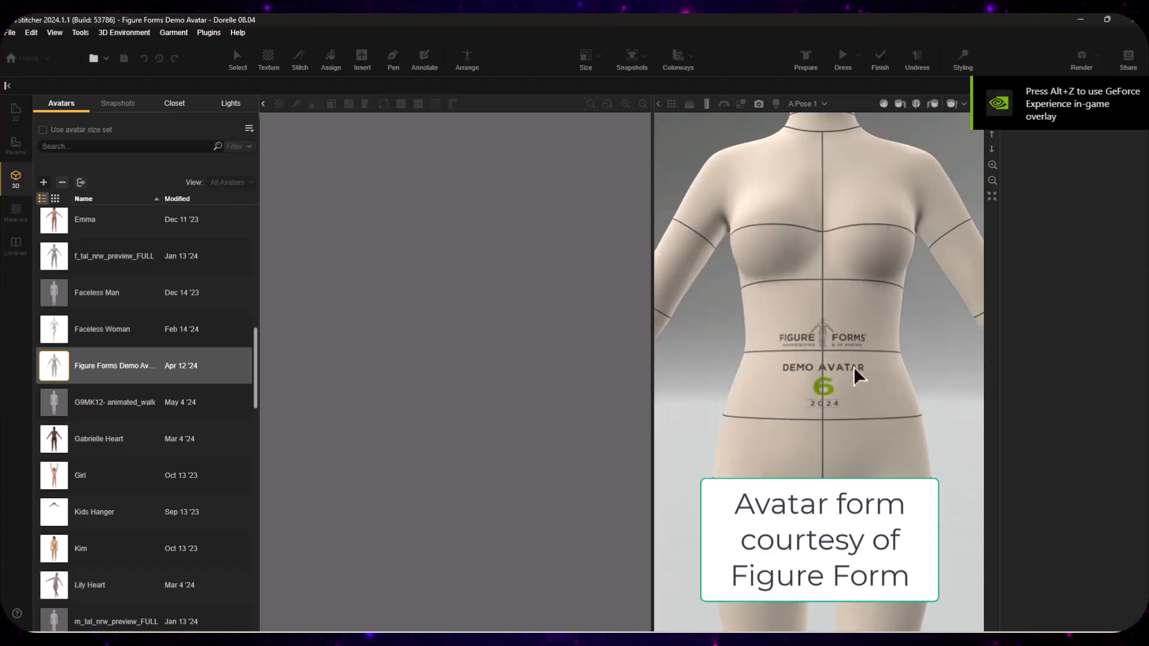
click(10, 32)
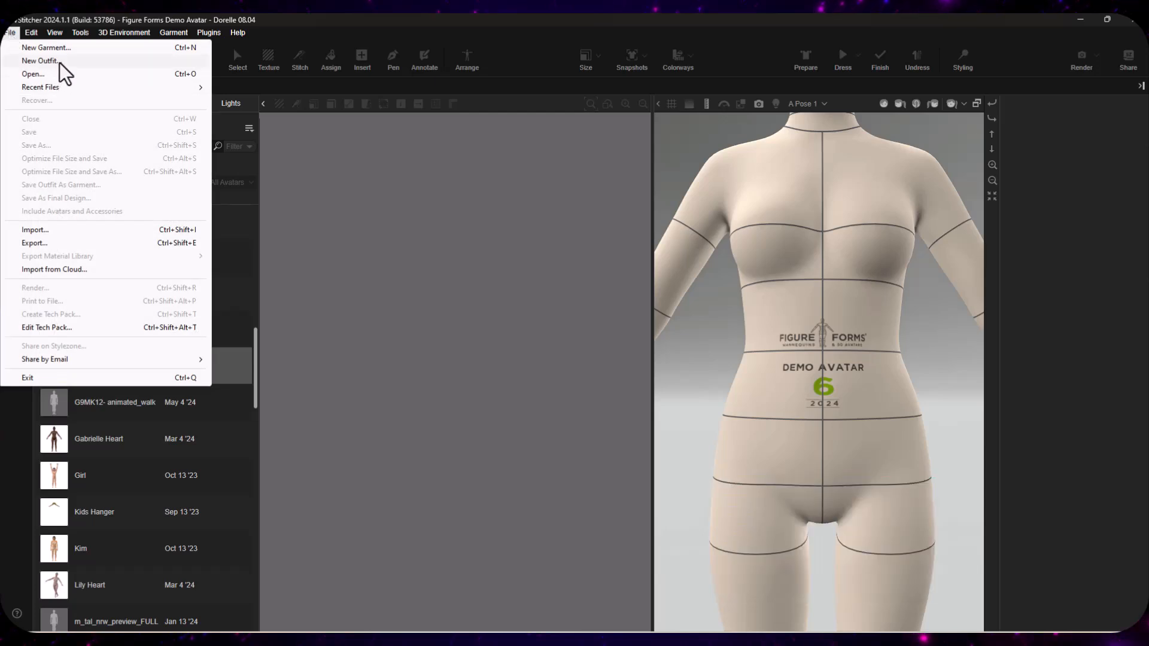
click(60, 61)
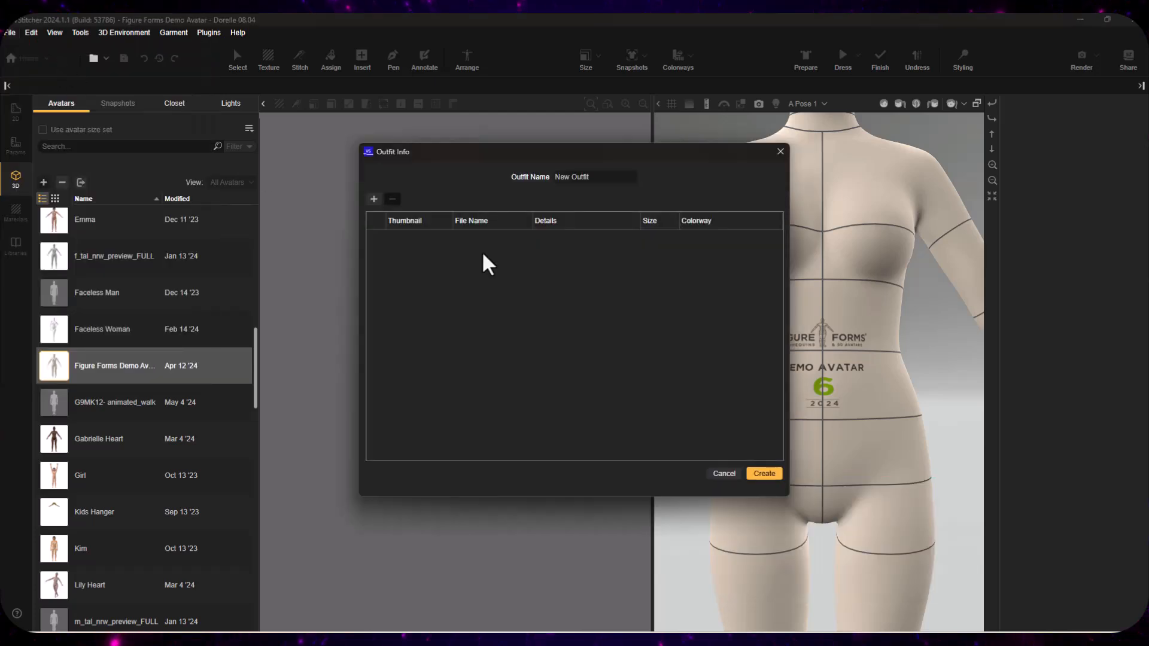
click(729, 474)
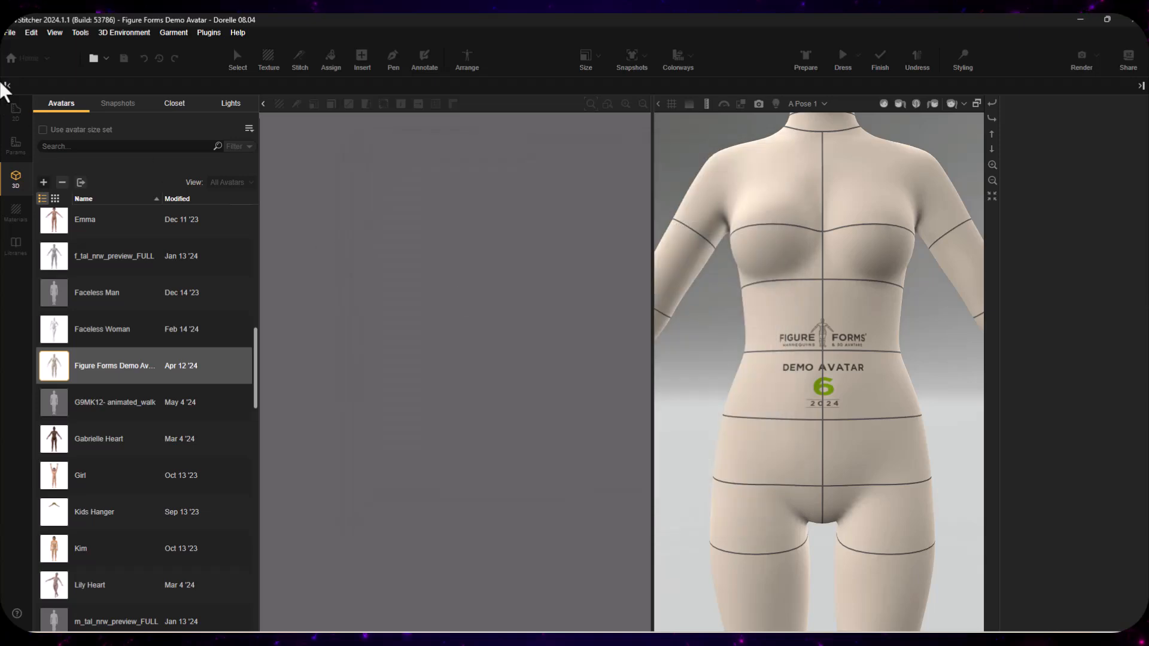
Create a new blank garment for the loaded avatar.
click(12, 33)
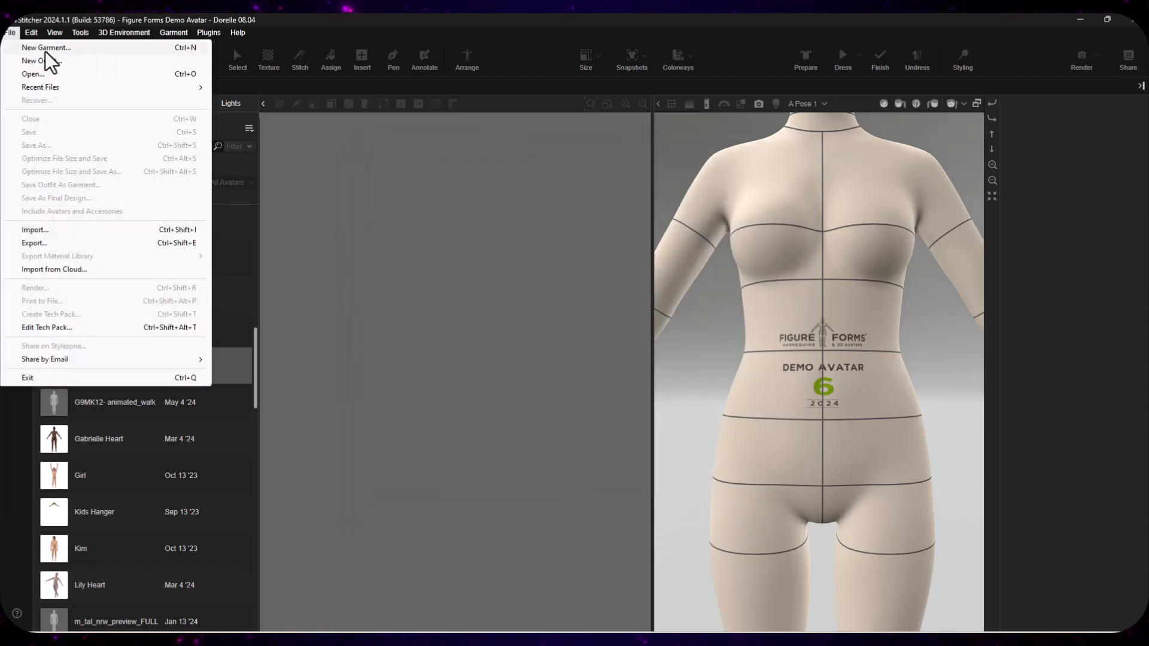
click(45, 48)
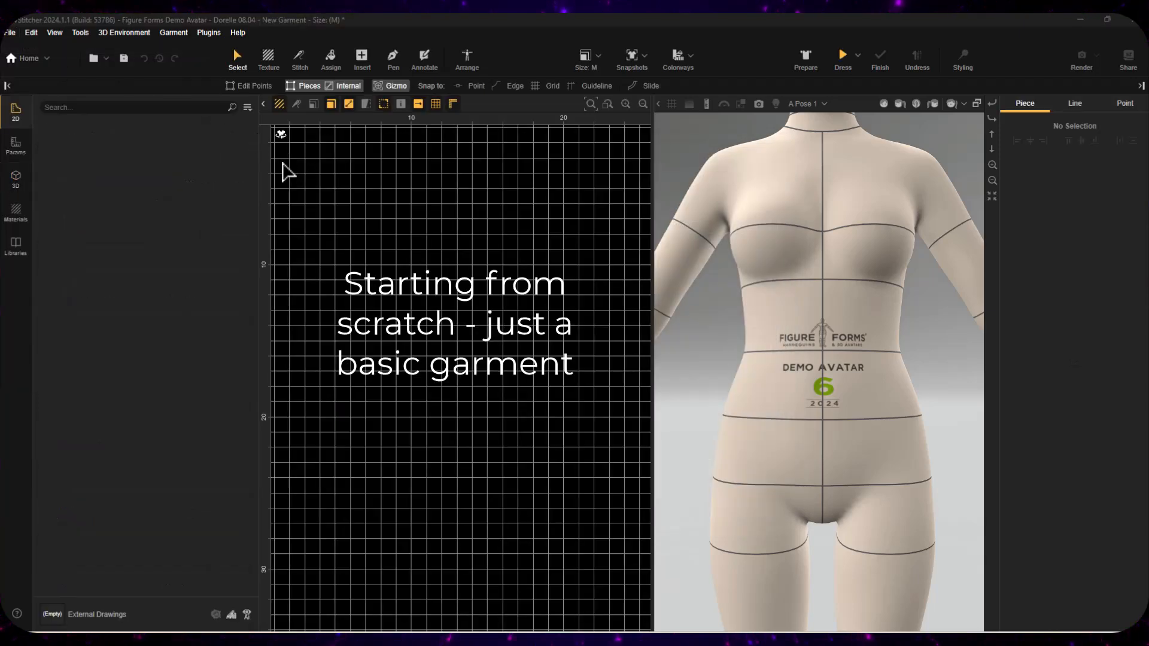
scroll(756, 379, down, 5)
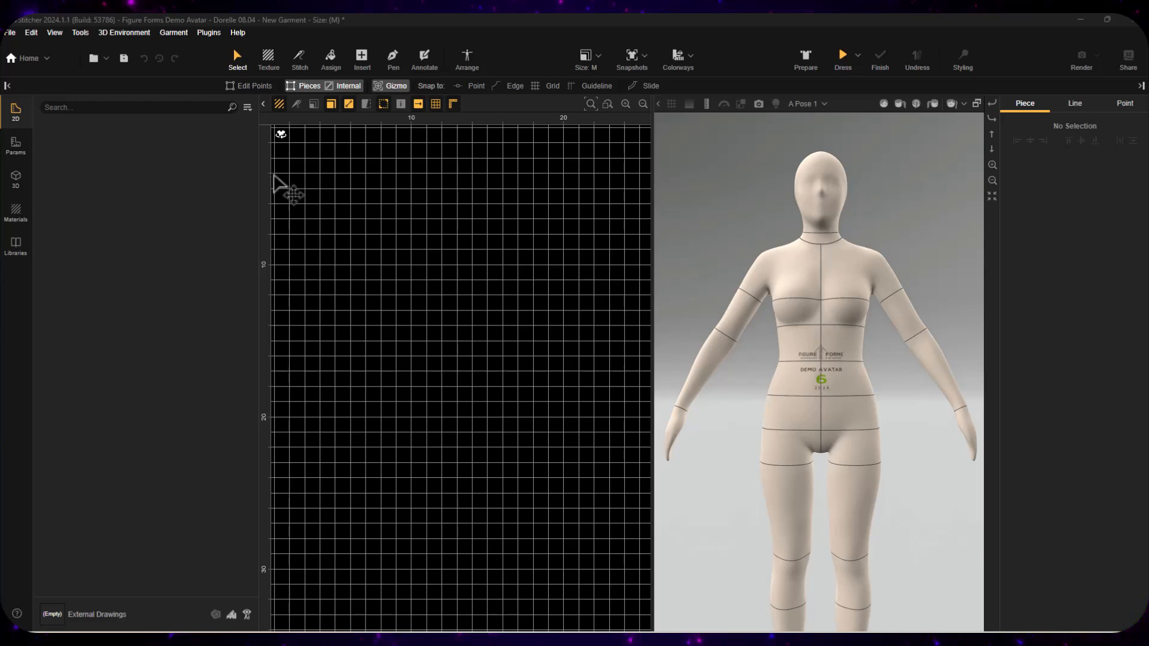
Review the general preferences, including system units, 3D navigation mode and nudge distance.
click(173, 33)
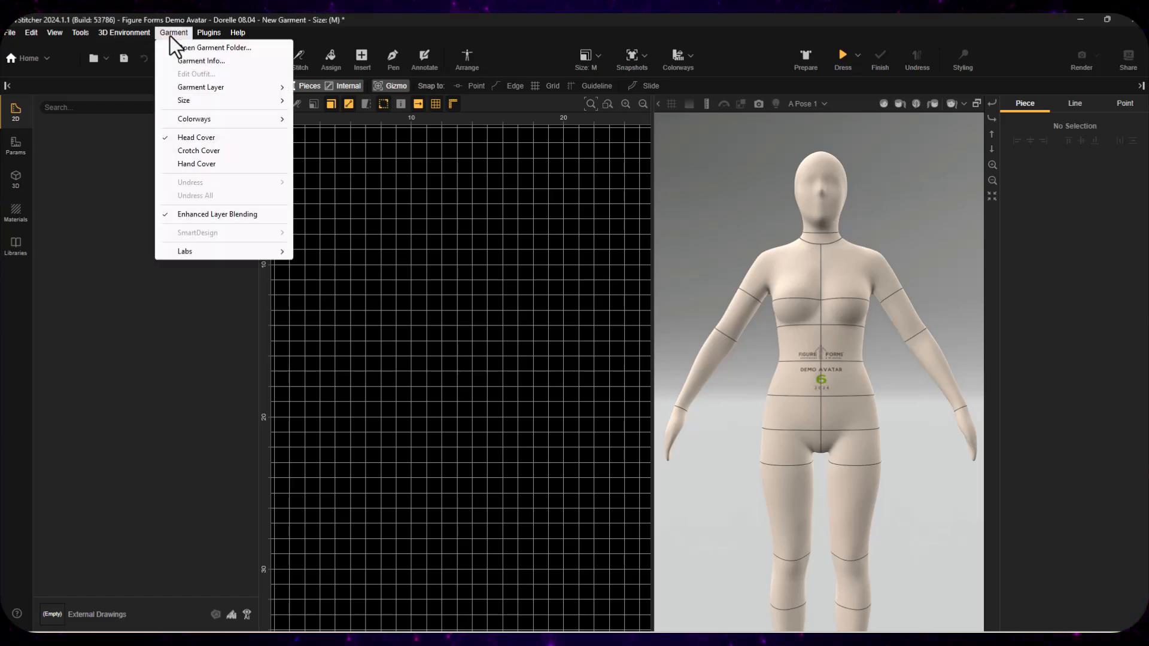
mouse_move(57, 32)
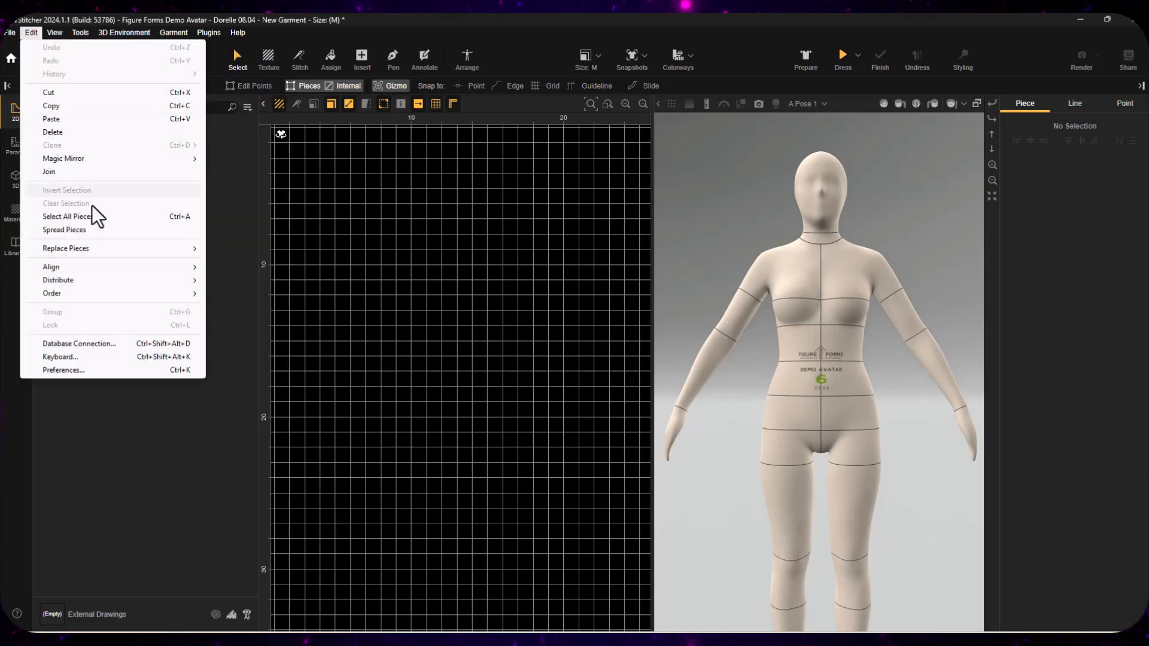
click(91, 371)
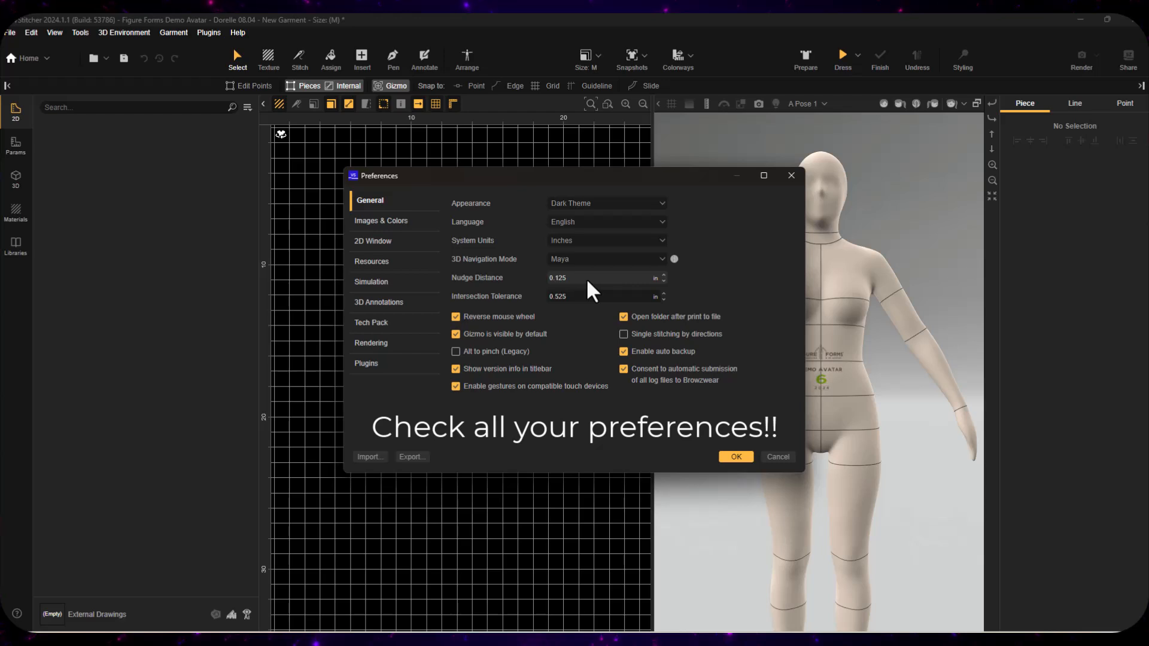
click(736, 457)
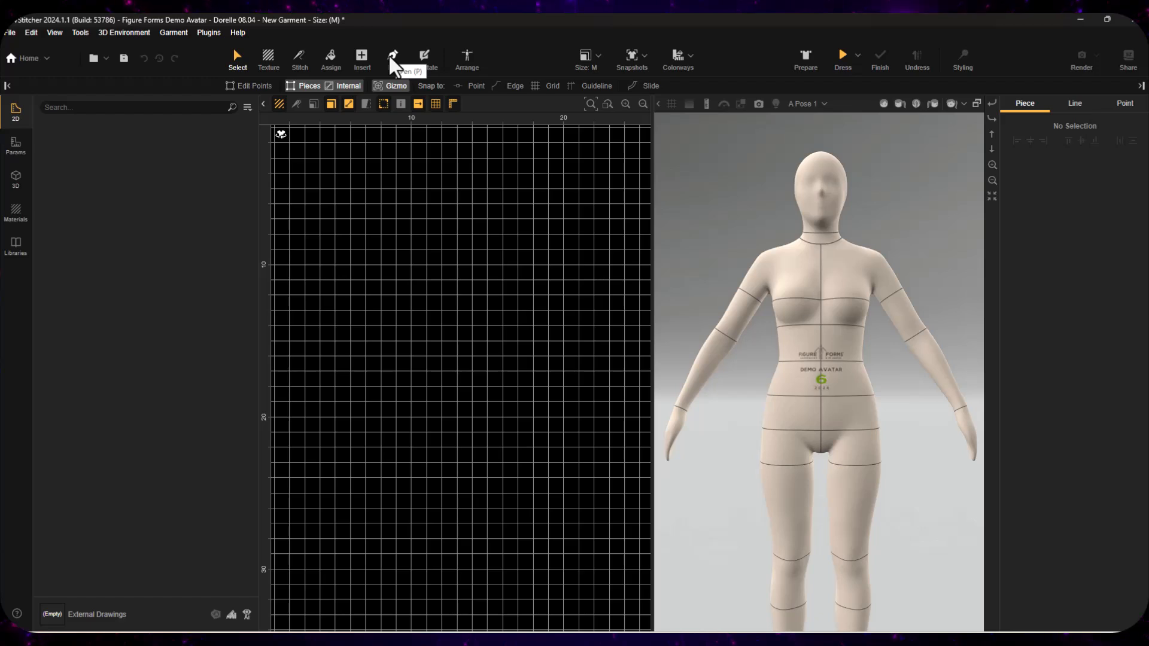
Place vertical guidelines at about 7, 13 and 19 in and horizontal guidelines at about 5 and 26 in on the 2D canvas.
drag(269, 203, 376, 219)
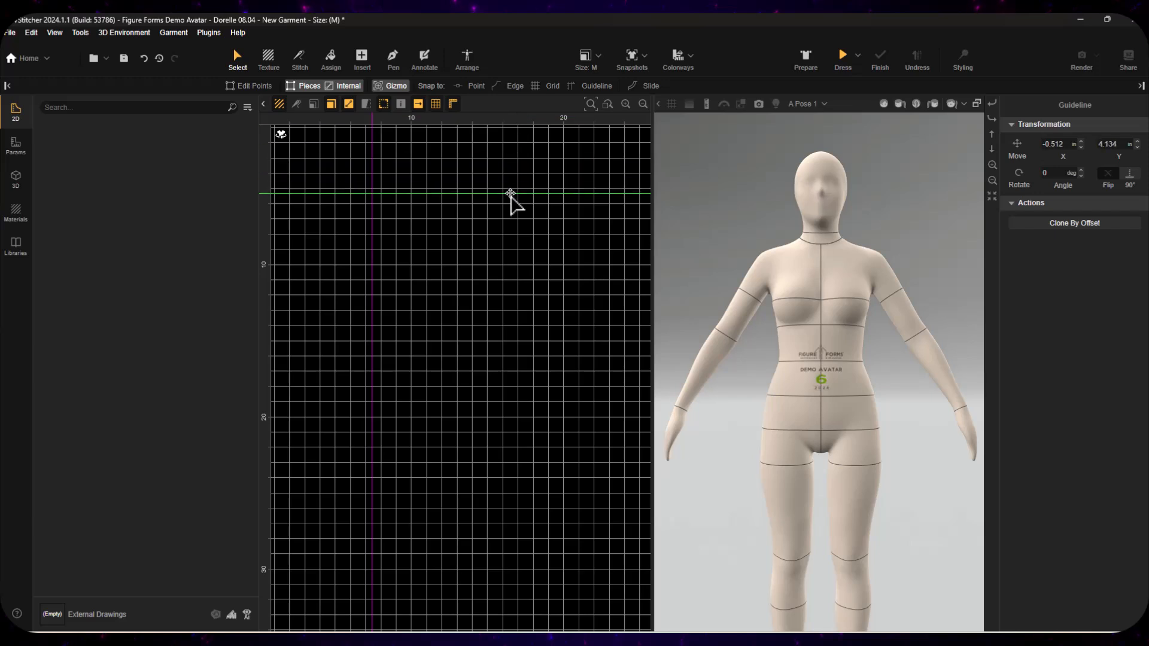
drag(270, 320, 538, 342)
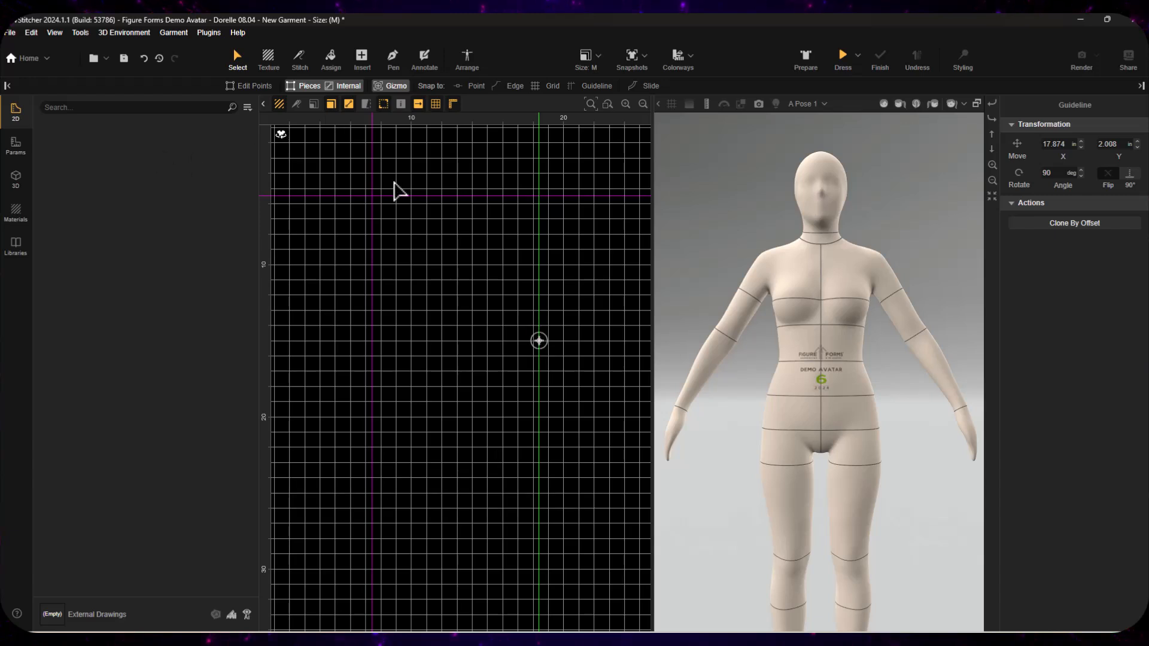
drag(473, 121, 444, 415)
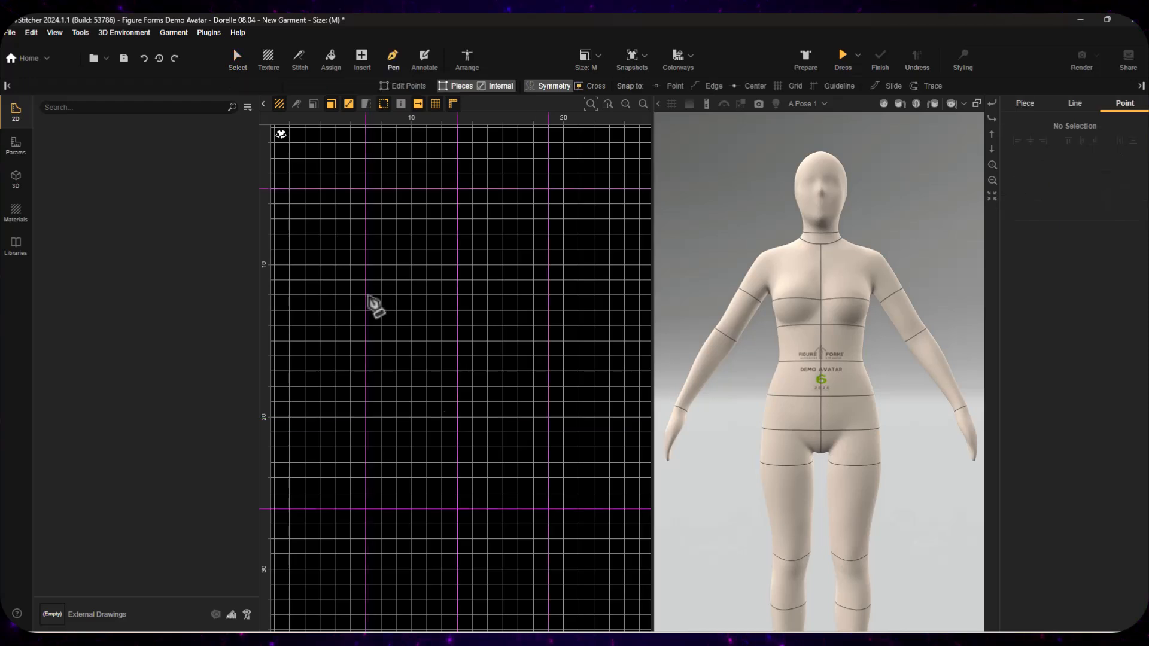
Draw a closed half front bodice with the Pen tool, about 10 in wide with a 19 in center edge and 14 in side edge.
click(367, 294)
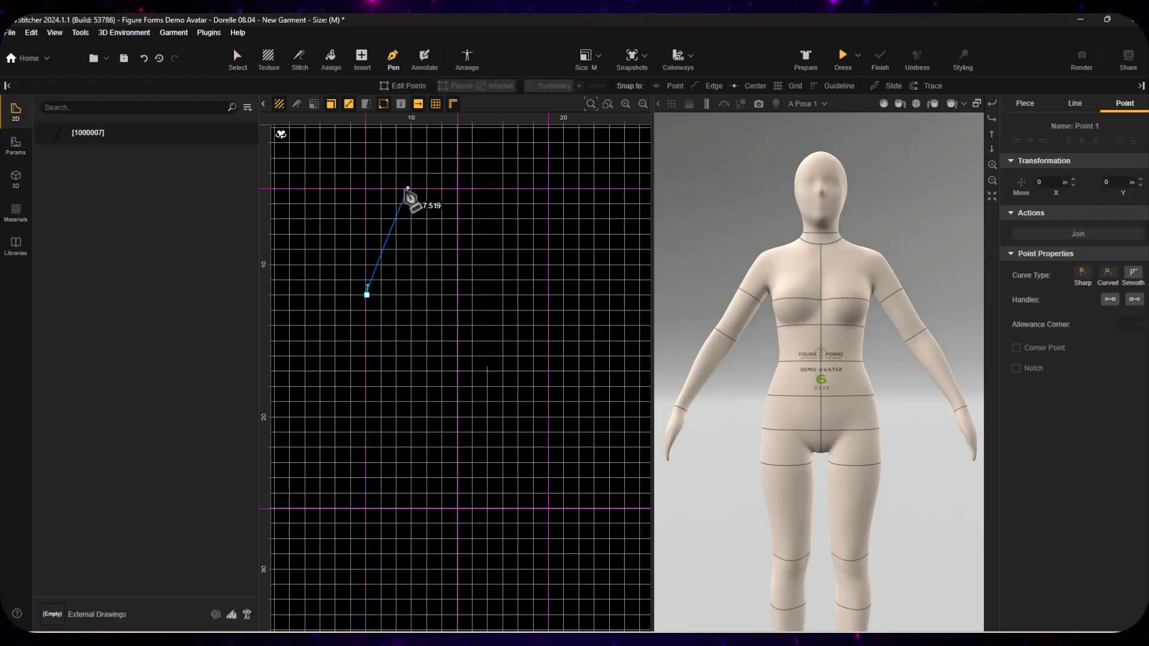
click(395, 206)
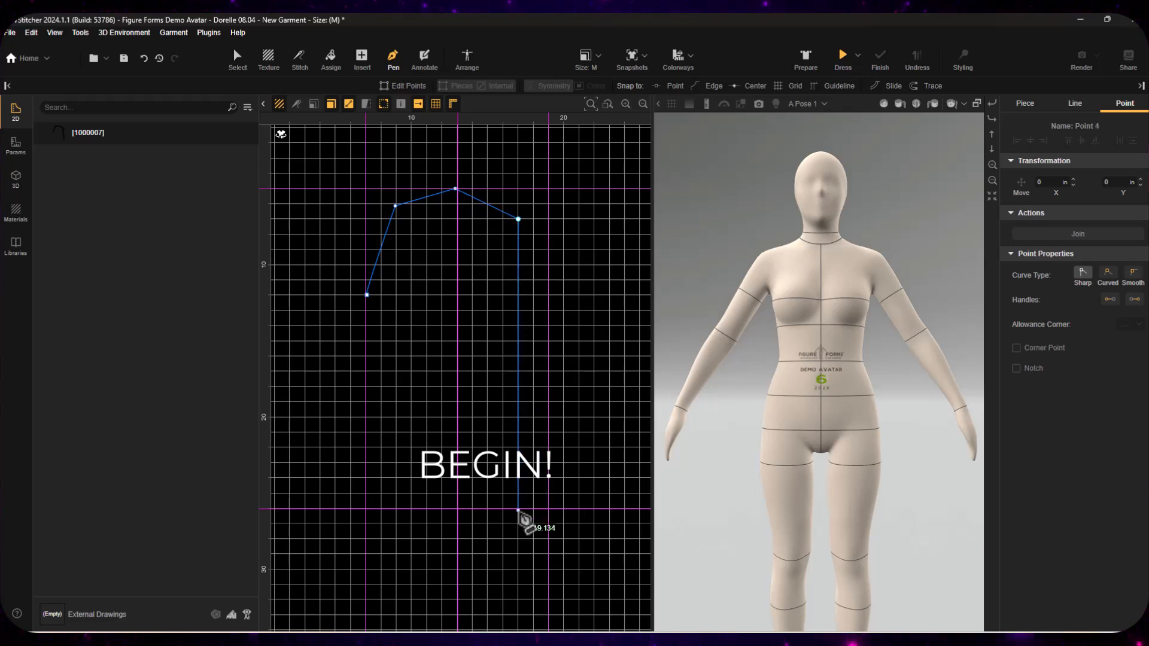
click(367, 295)
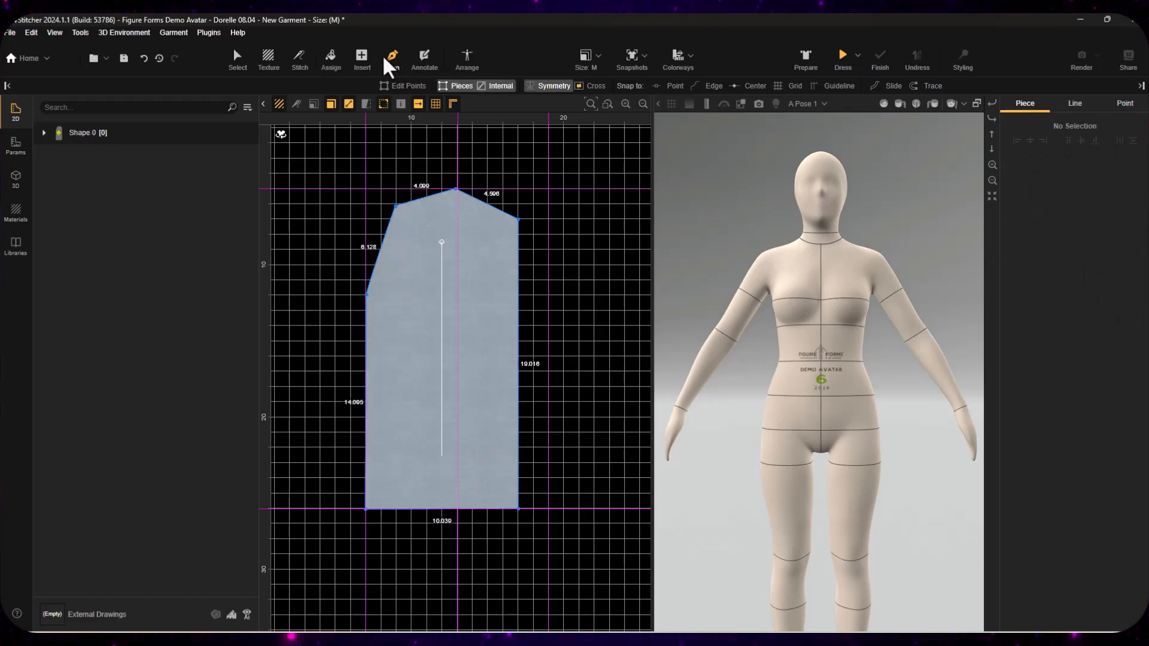
Curve the half bodice's armhole and neckline, lowering the neck point so the center edge is about 17.2 in long.
click(235, 59)
click(248, 86)
click(396, 207)
click(1107, 411)
drag(386, 236, 402, 317)
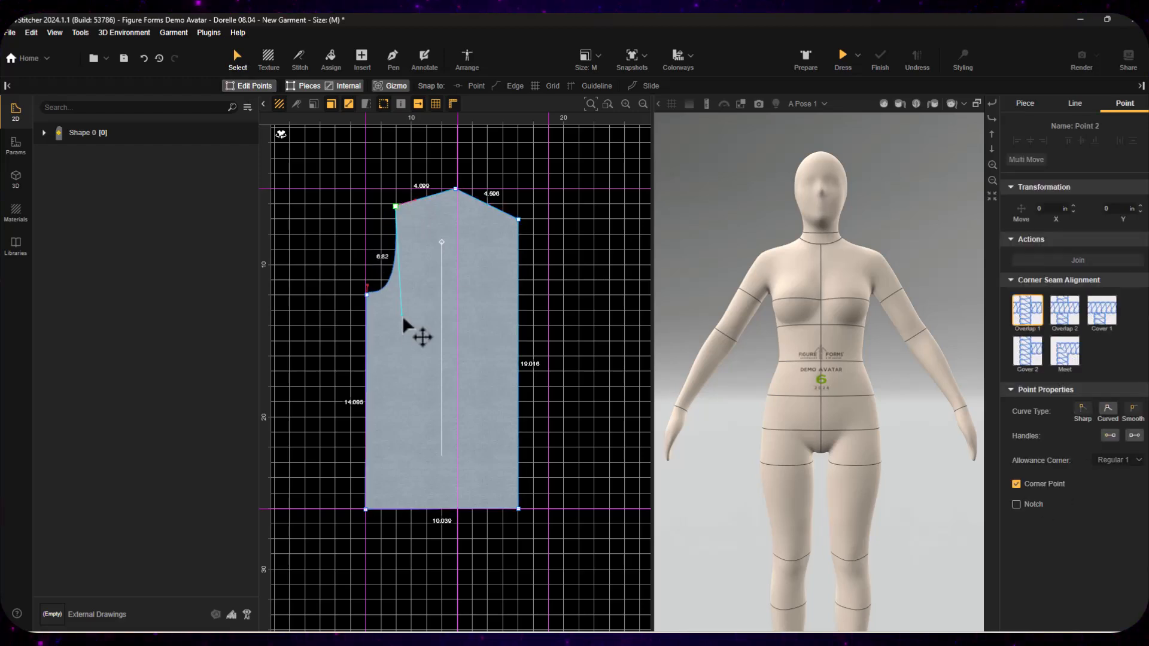
drag(519, 221, 469, 253)
click(568, 228)
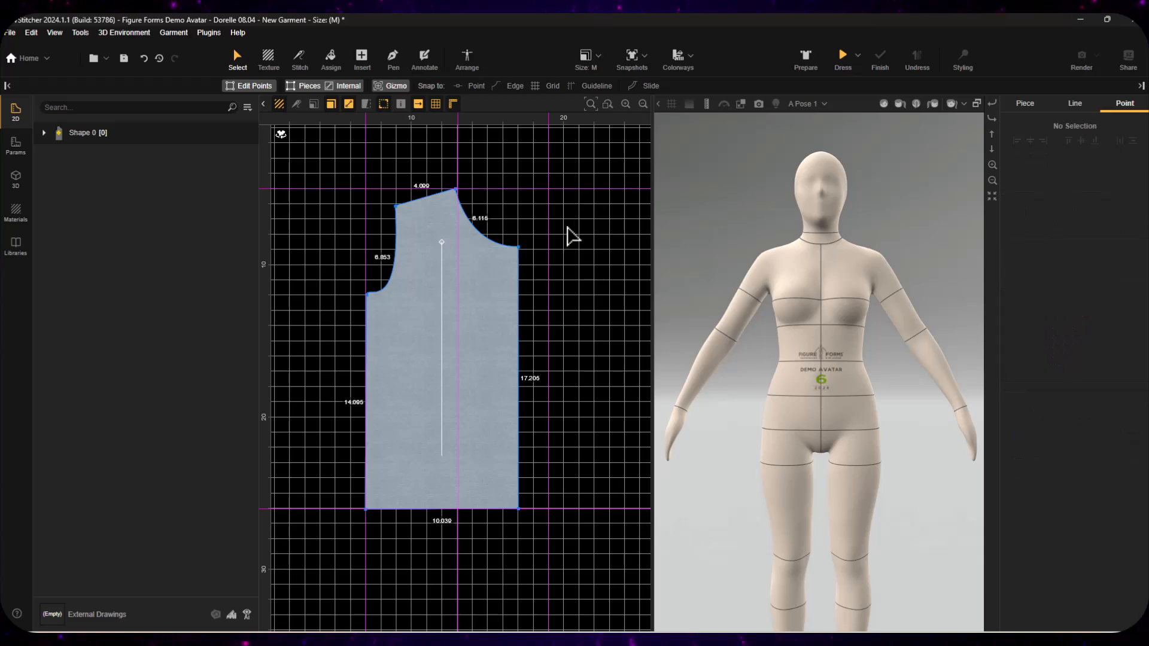
Refine the half bodice's curves to an armhole of about 7.8 in, a neckline of about 6.2 in and a side edge of about 13 in.
drag(367, 302, 382, 310)
click(382, 304)
scroll(382, 306, up, 5)
drag(290, 339, 284, 337)
scroll(363, 293, down, 4)
scroll(465, 265, up, 4)
drag(562, 239, 563, 248)
scroll(564, 249, down, 5)
click(465, 224)
drag(418, 238, 420, 242)
scroll(615, 206, down, 3)
click(528, 144)
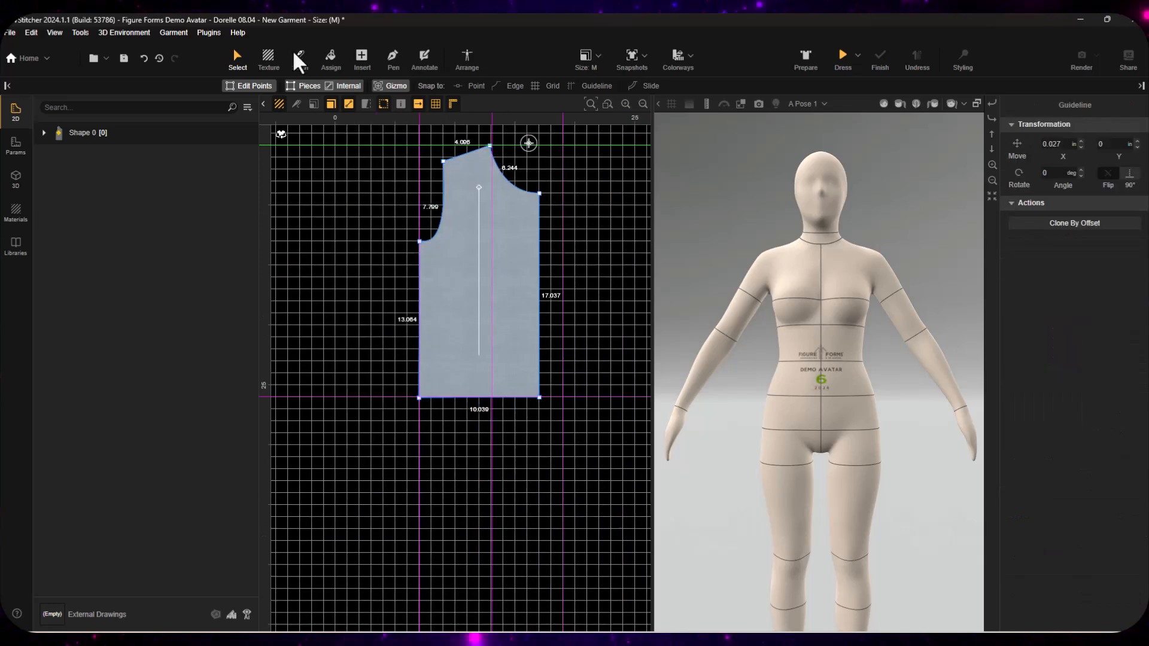
Mirror the half bodice across its center front edge into a full symmetric front piece.
click(232, 81)
click(540, 257)
click(1111, 338)
middle_drag(595, 425, 515, 467)
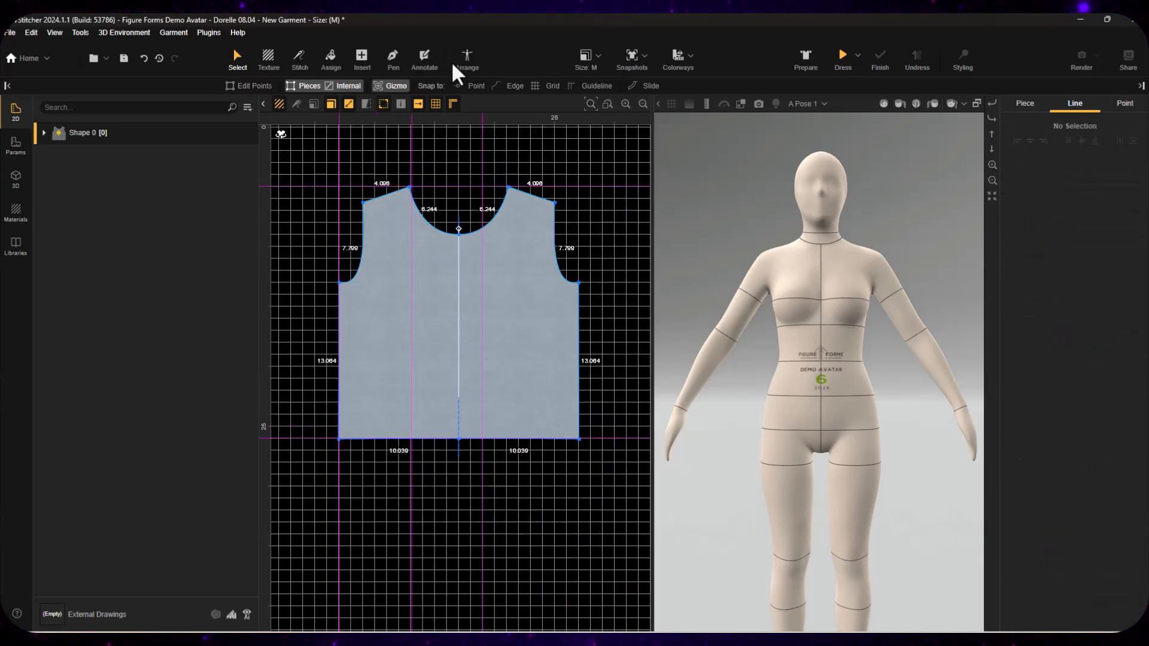
Arrange the front piece on the front torso silhouette using the Curve cluster shape.
click(468, 59)
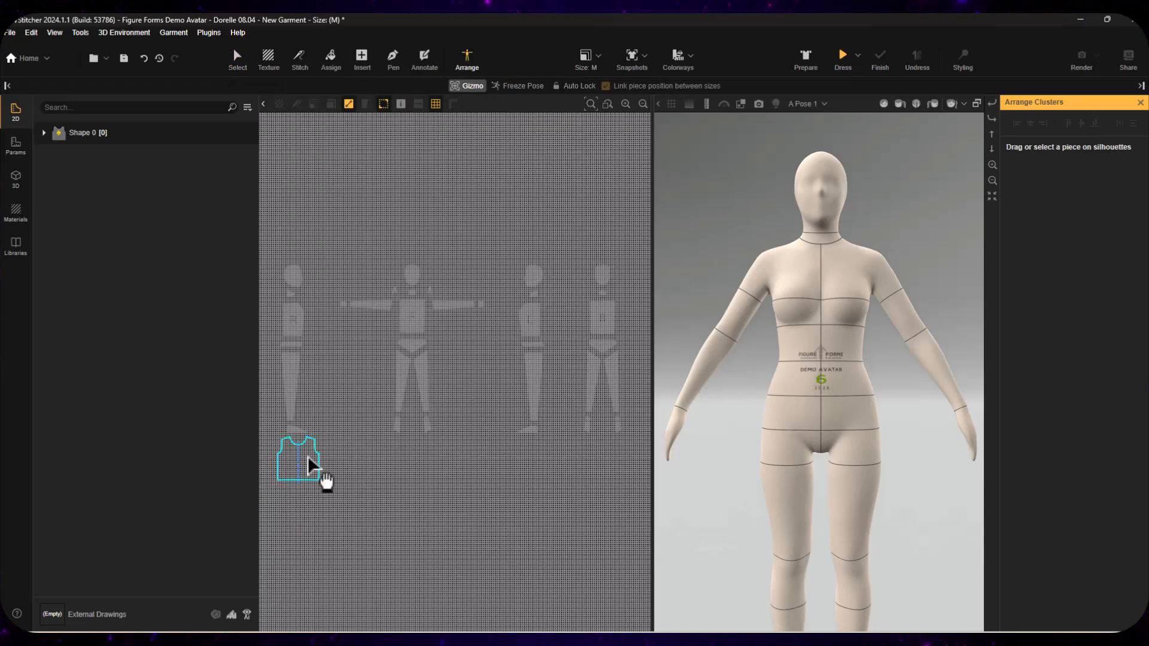
drag(305, 452, 413, 324)
click(1086, 199)
click(1086, 218)
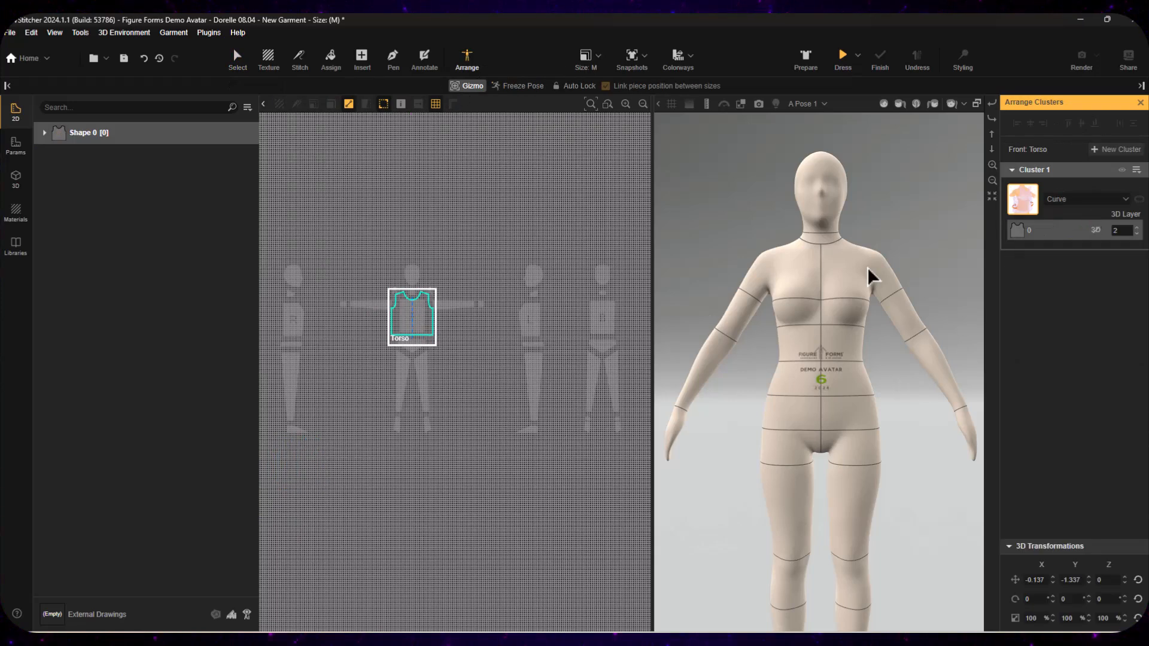
Prepare the garment in 3D and adjust the front piece's height on the avatar.
click(805, 60)
drag(821, 242, 821, 267)
click(684, 209)
right_drag(850, 269, 862, 293)
Narrow the front piece at the side seams to about 9.6 in per half and reshape its neckline and shoulder points.
click(237, 59)
scroll(365, 209, up, 2)
click(366, 306)
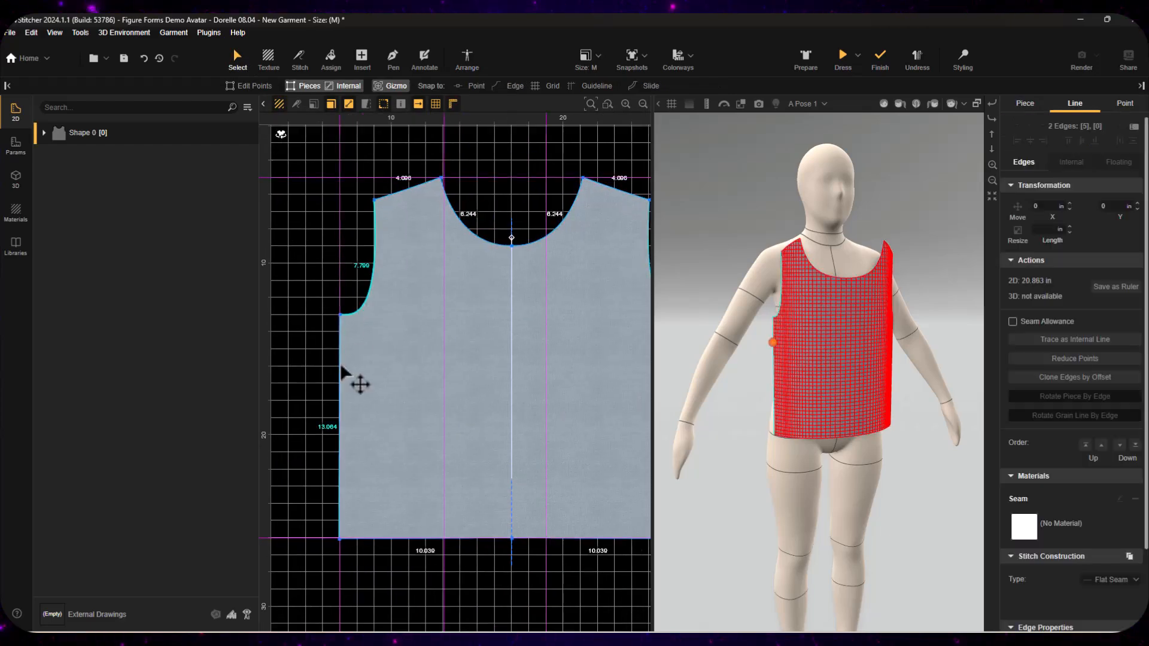
click(340, 341)
drag(301, 160, 386, 556)
drag(340, 358, 360, 358)
drag(441, 178, 462, 179)
drag(514, 248, 513, 231)
mouse_move(442, 186)
mouse_down()
mouse_move(455, 186)
mouse_move(445, 187)
mouse_up()
drag(360, 316, 347, 315)
drag(360, 540, 347, 540)
Duplicate the front piece and place the copy beside it as the back piece.
click(523, 351)
scroll(568, 294, down, 3)
middle_drag(569, 289, 382, 272)
key(ctrl+c)
key(ctrl+v)
drag(401, 315, 538, 234)
Try to raise the copied piece's neckline for a back neck.
click(548, 207)
scroll(548, 211, up, 5)
click(466, 209)
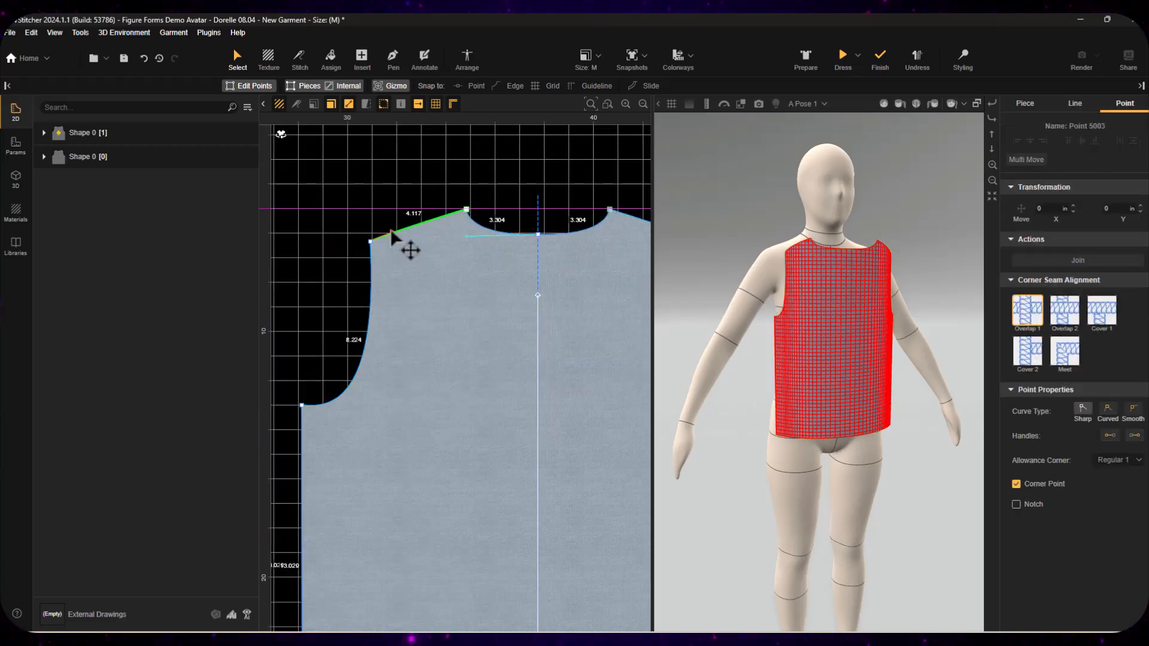
click(396, 207)
scroll(469, 293, down, 5)
middle_drag(469, 292, 522, 289)
key(ctrl+z)
Reshape the copied piece's neckline into a shallow back neck curve about 3.3 in long per half.
click(576, 314)
click(1121, 332)
scroll(561, 303, up, 1)
click(565, 331)
click(513, 231)
drag(547, 288, 547, 264)
click(528, 237)
scroll(528, 238, up, 5)
click(482, 279)
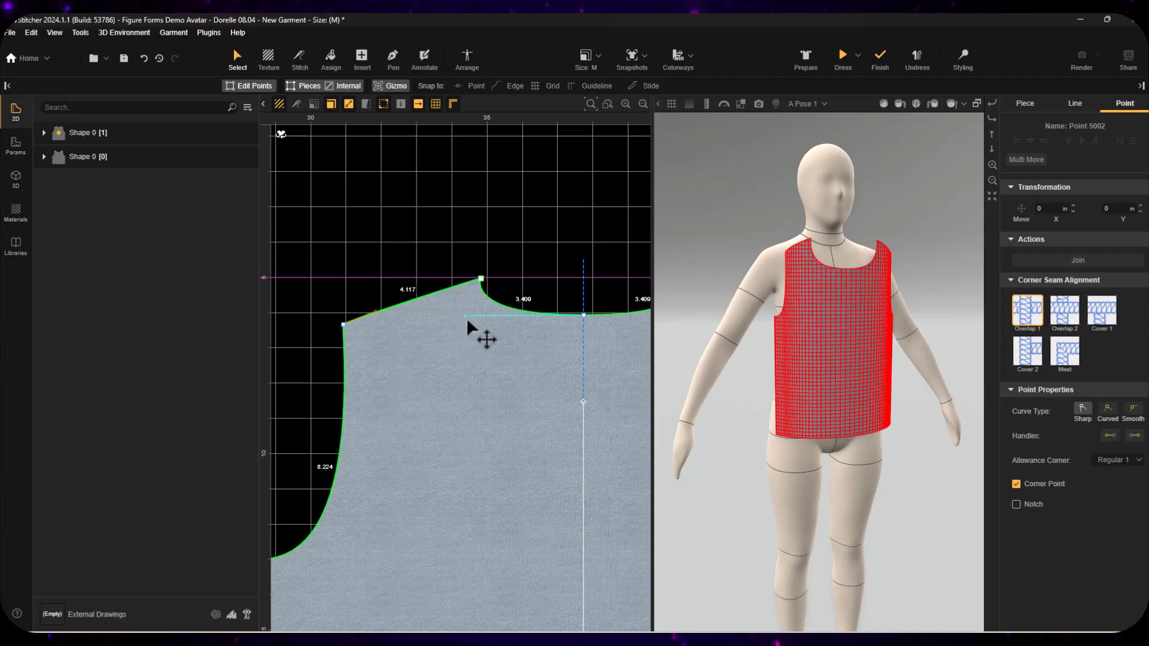
Stitch the front and back pieces together at the shoulders and side seams.
scroll(502, 336, down, 5)
click(299, 58)
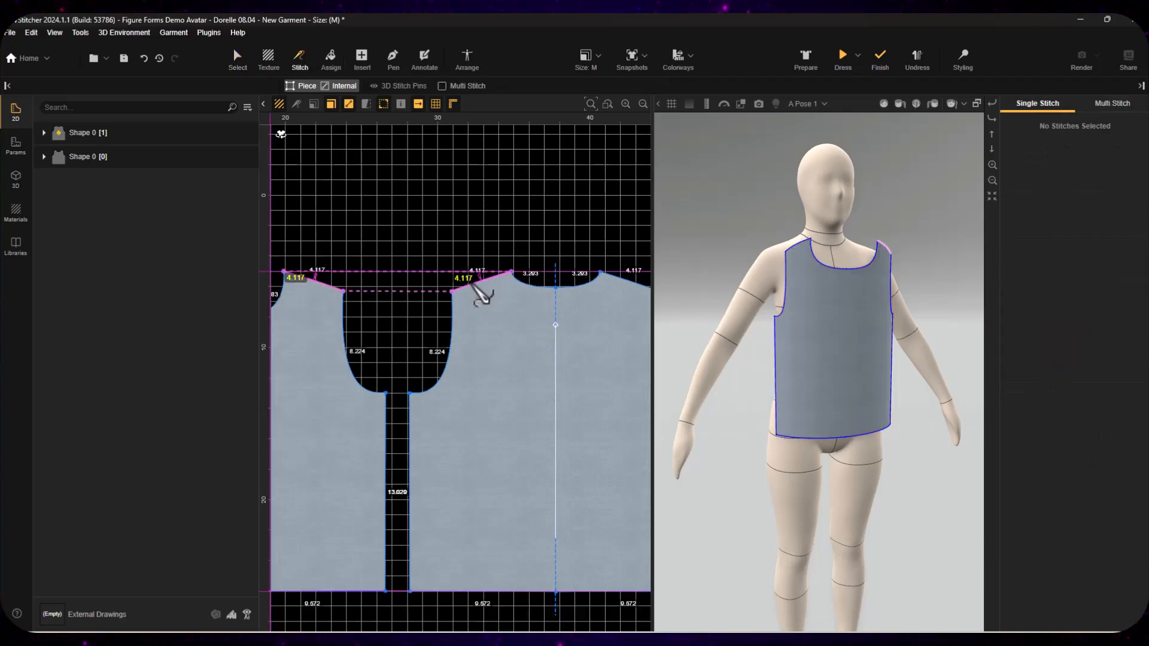
click(495, 457)
Arrange the back piece on the back torso silhouette and dress the garment on the avatar.
click(467, 58)
click(602, 317)
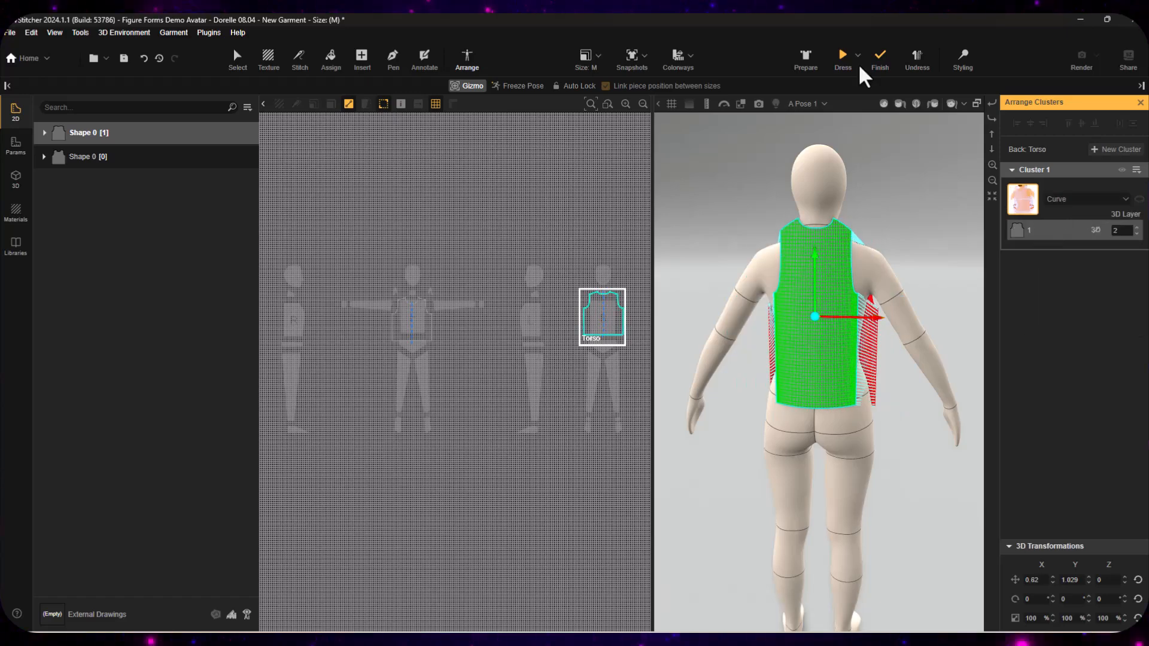
key(ctrl+d)
drag(928, 249, 892, 353)
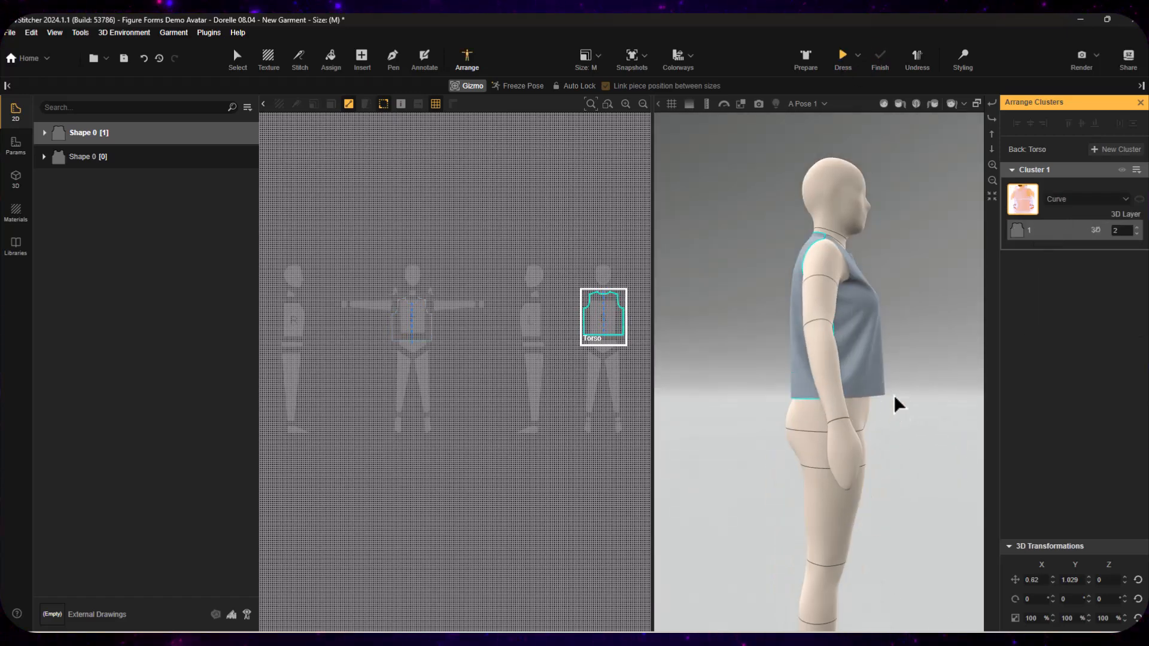
key(Escape)
Try to clone the back piece's edges by offset with a spacing of 1.543 in and one copy.
click(530, 331)
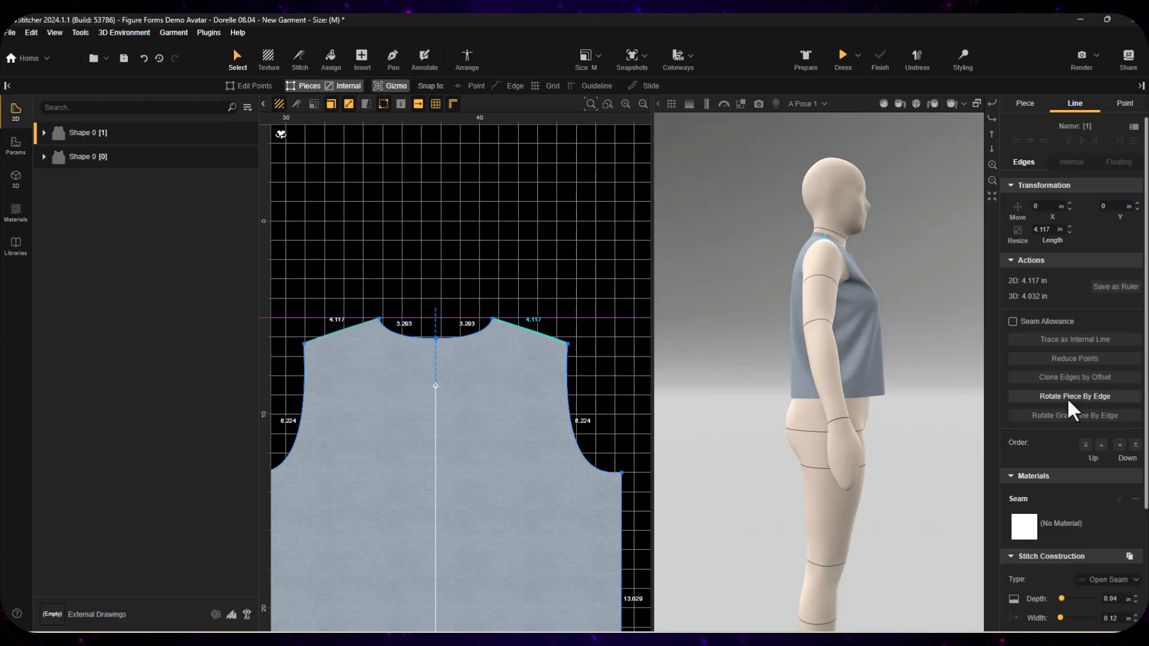
scroll(1083, 426, down, 3)
right_click(509, 318)
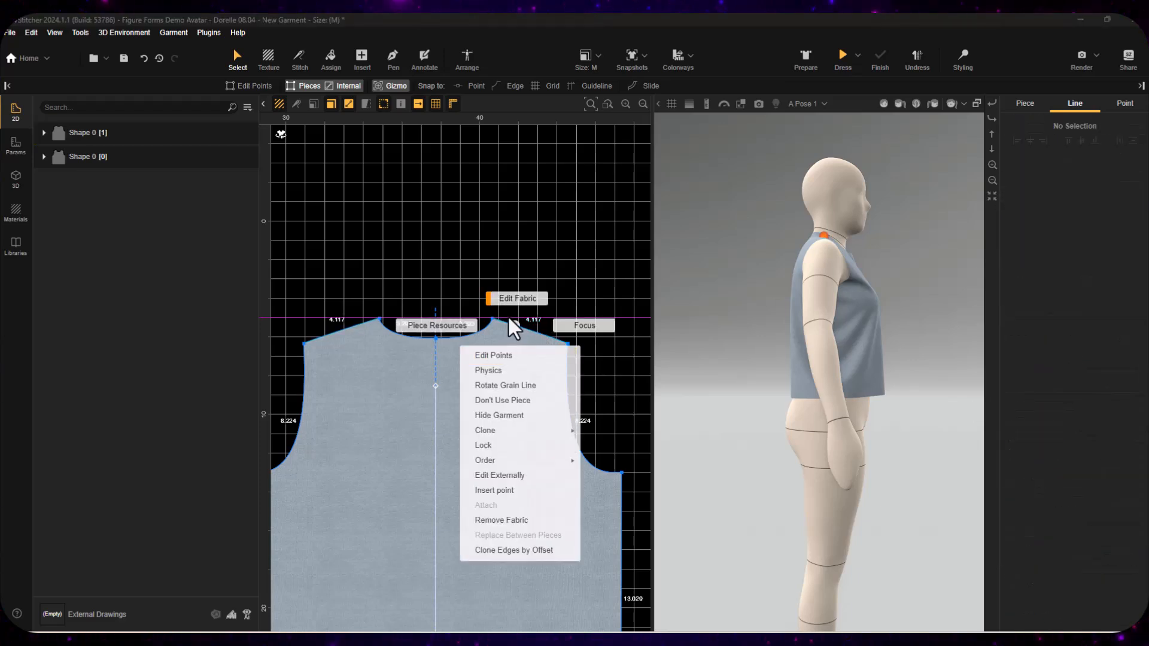
click(514, 619)
click(648, 270)
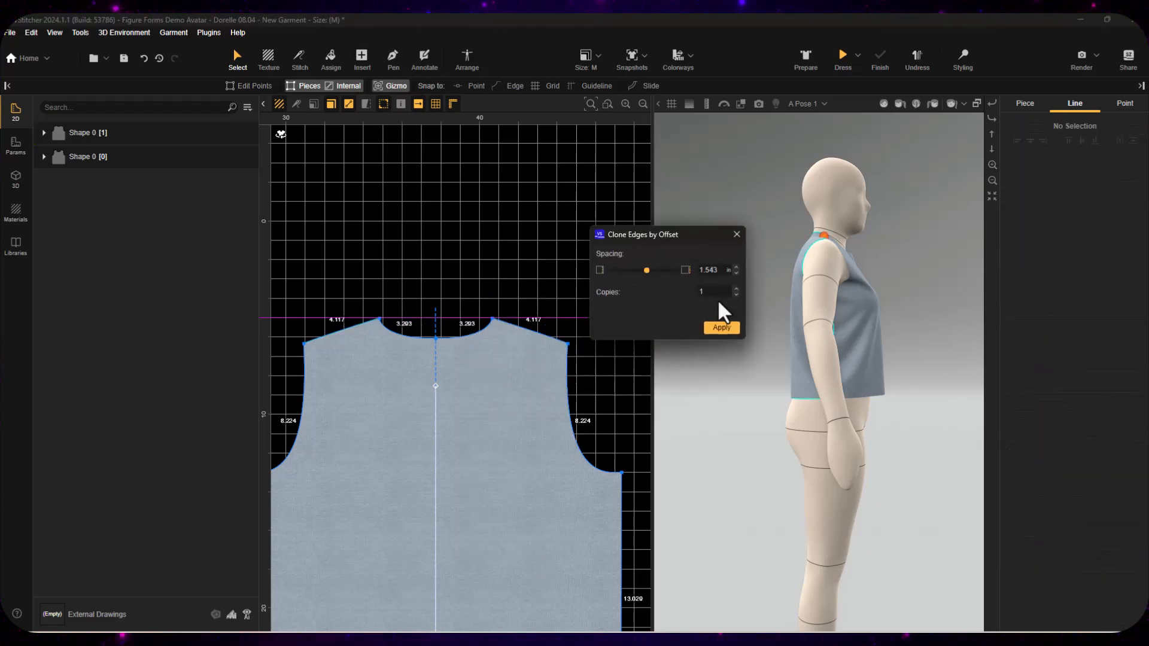
click(721, 325)
scroll(552, 397, down, 5)
scroll(477, 415, up, 5)
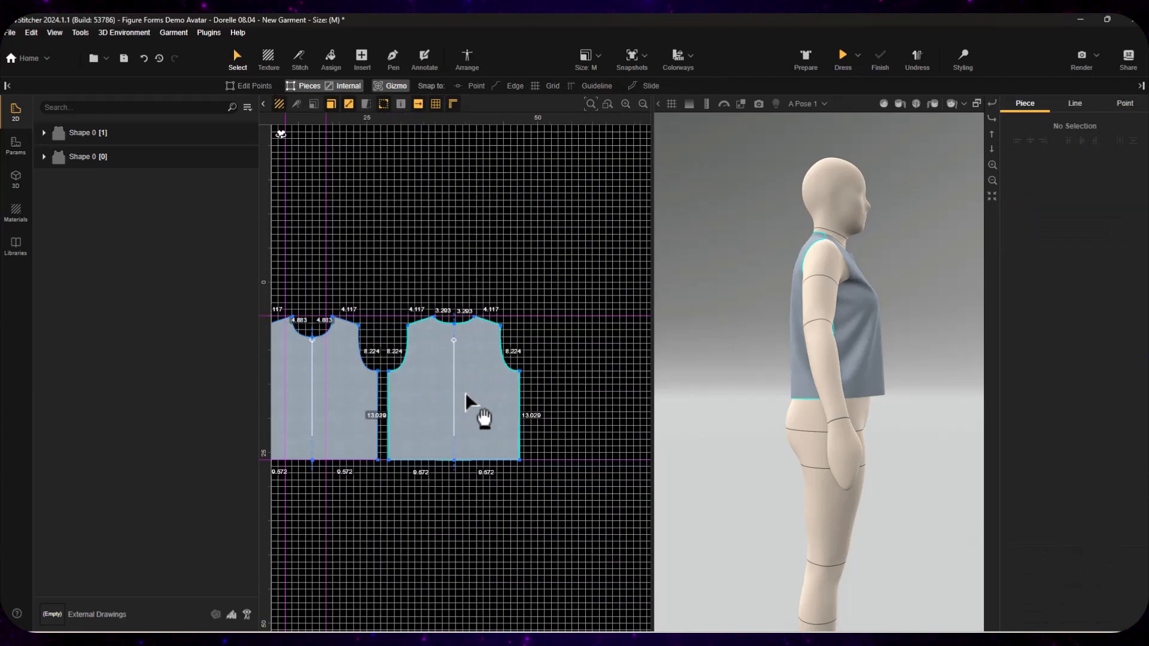
Raise the back piece's shoulder edges so each armhole is about 9.4 in long.
click(537, 240)
click(1078, 376)
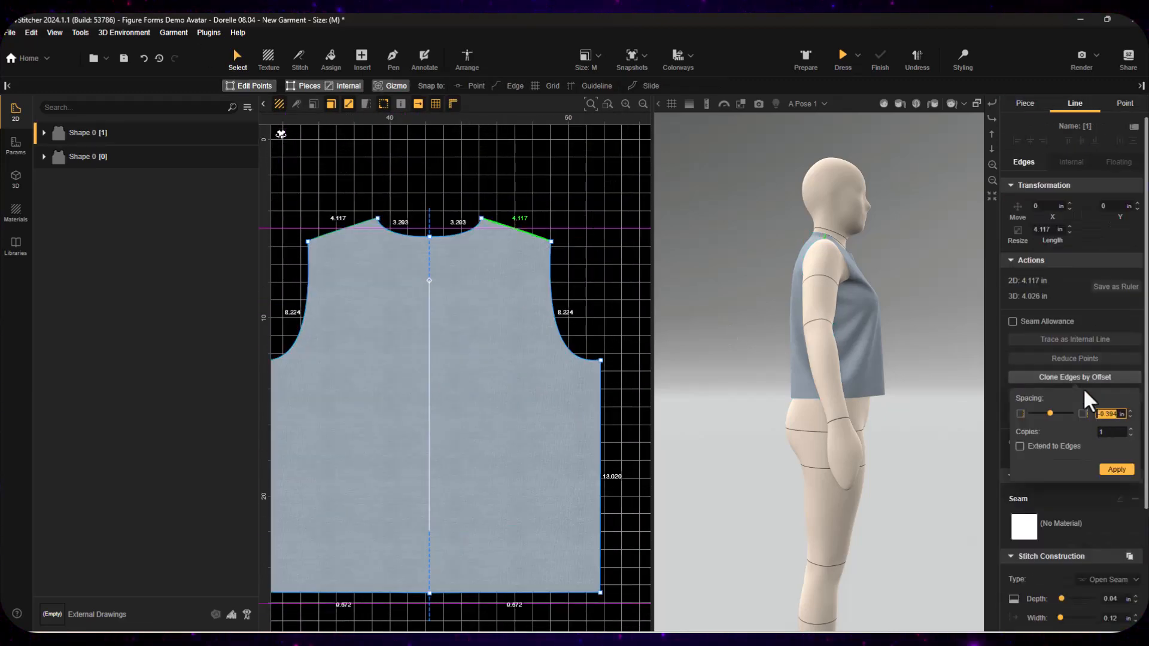
drag(539, 243, 544, 222)
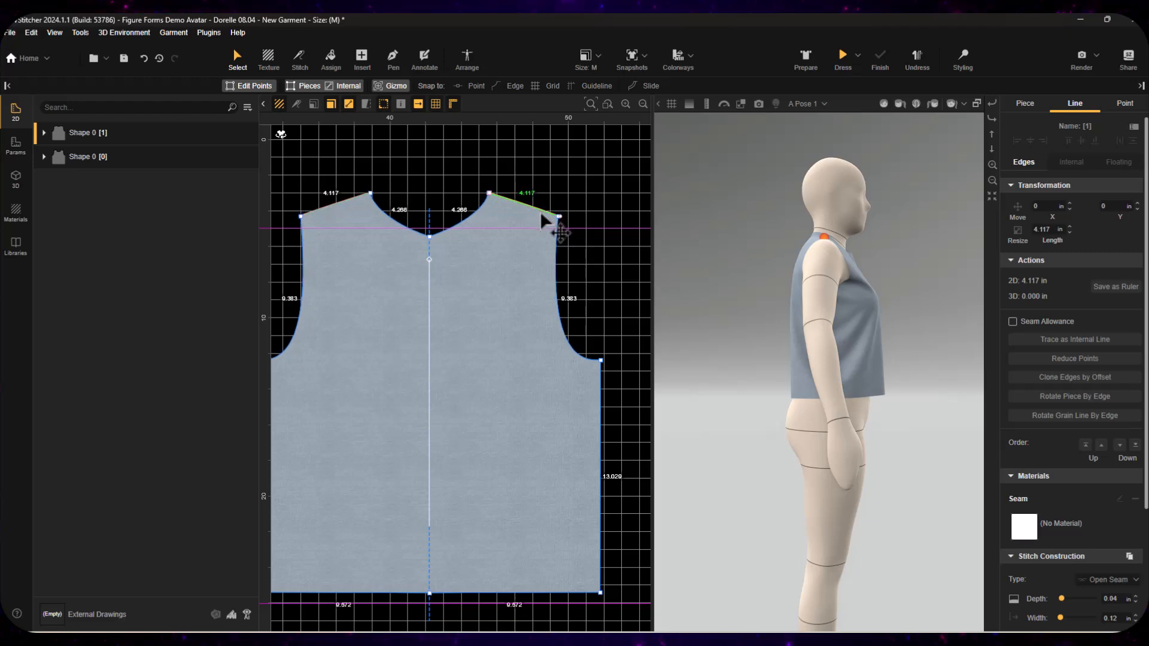
Raise the back neckline's centre point, update the drape and adjust the garment with 3D styling.
drag(430, 237, 430, 226)
click(844, 59)
click(963, 59)
drag(860, 252, 866, 333)
scroll(616, 256, up, 5)
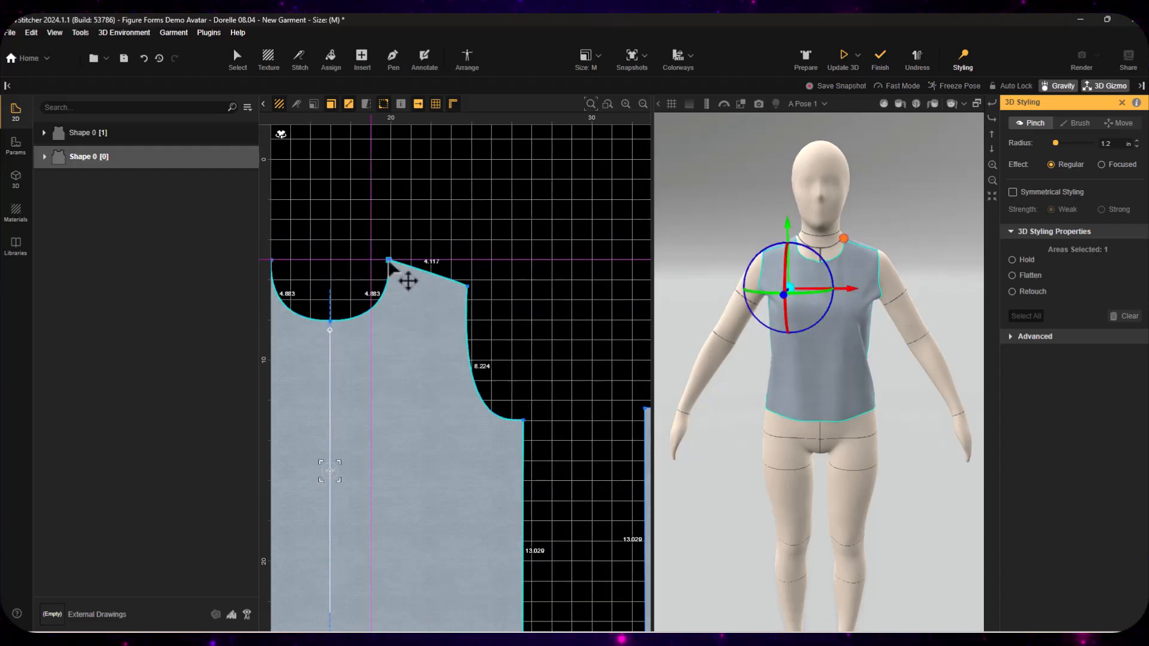
Make the front piece's neck-shoulder corner a curved point and reshape each neckline half to about 4.84 in.
click(384, 270)
scroll(398, 254, up, 1)
click(1107, 411)
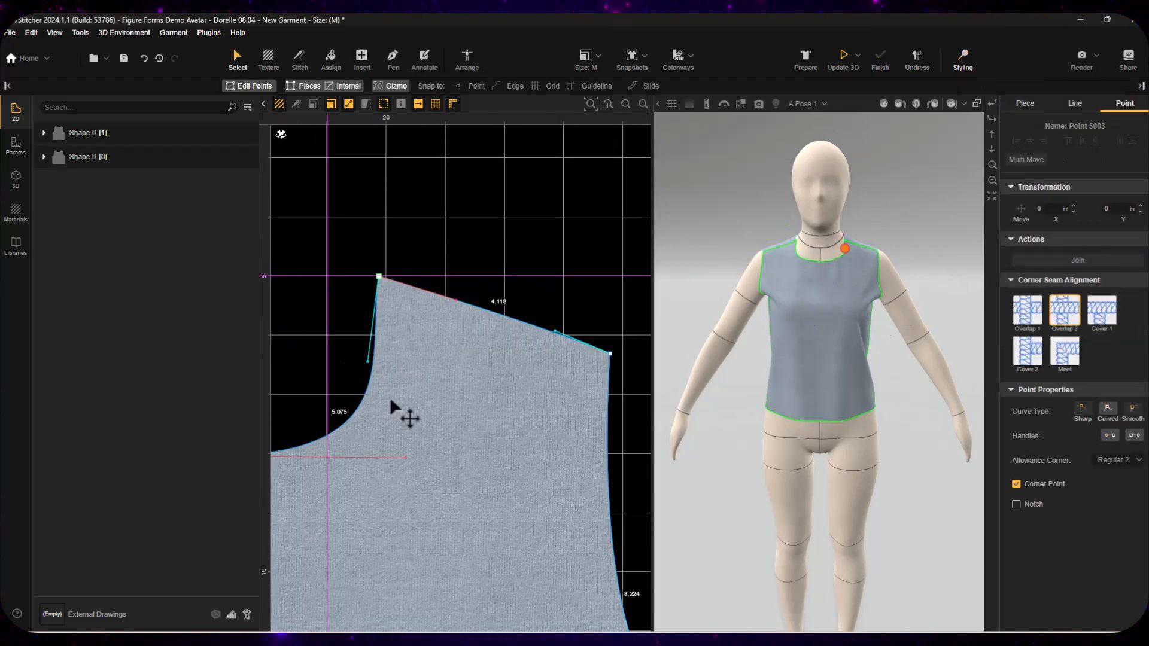
click(535, 301)
scroll(539, 307, down, 3)
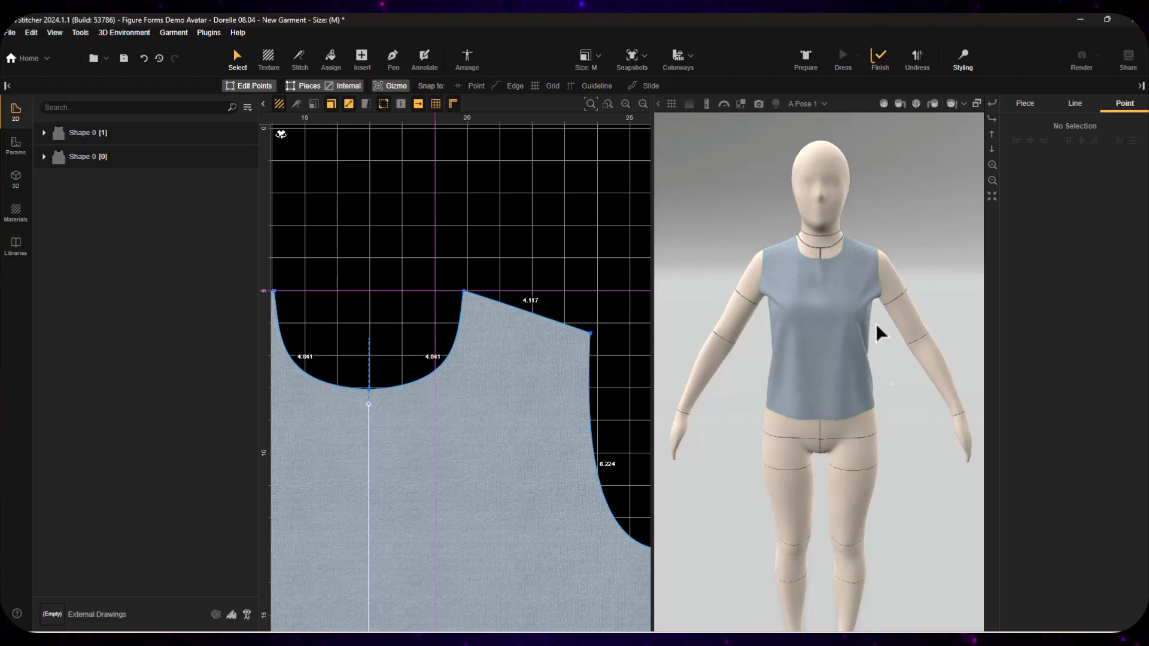
Reshape the front armholes to about 8.4 in and shift the front shoulder edges outward by about 0.8 in.
scroll(525, 383, down, 4)
scroll(839, 363, up, 4)
alt+drag(847, 363, 474, 362)
click(341, 225)
drag(343, 338, 365, 338)
click(536, 222)
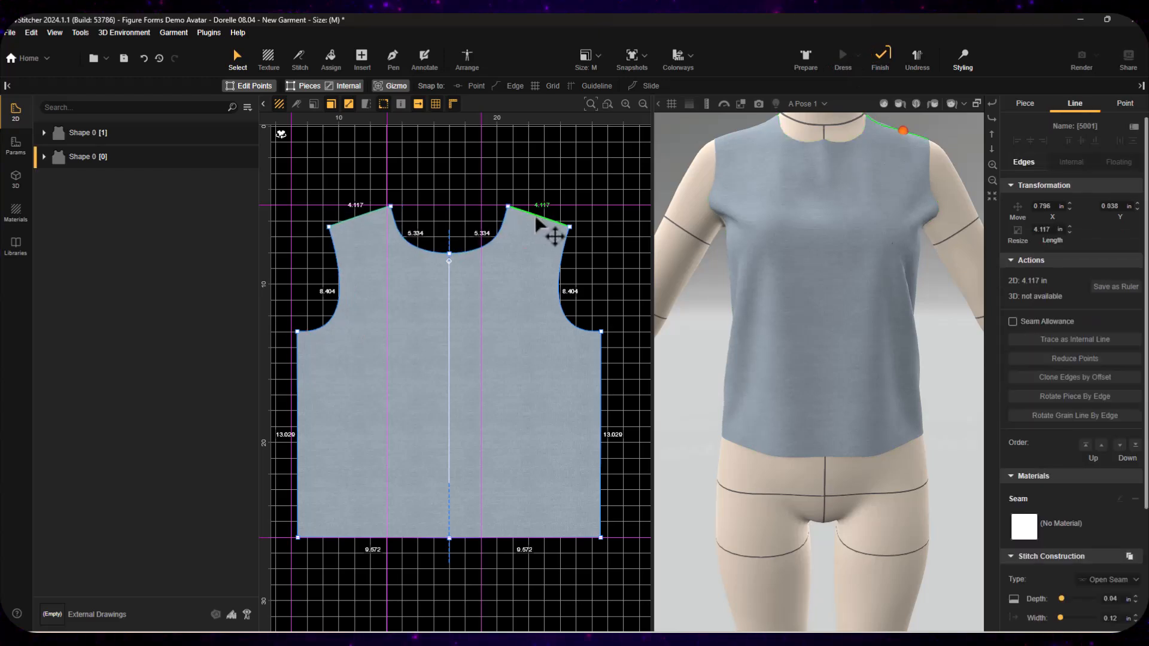
Adjust the front shoulder and neckline area of the draped top with 3D styling.
click(962, 60)
drag(896, 130, 721, 142)
drag(878, 215, 829, 150)
Move the front shoulders inward, narrowing the neckline to about 4.46 in per half.
click(237, 59)
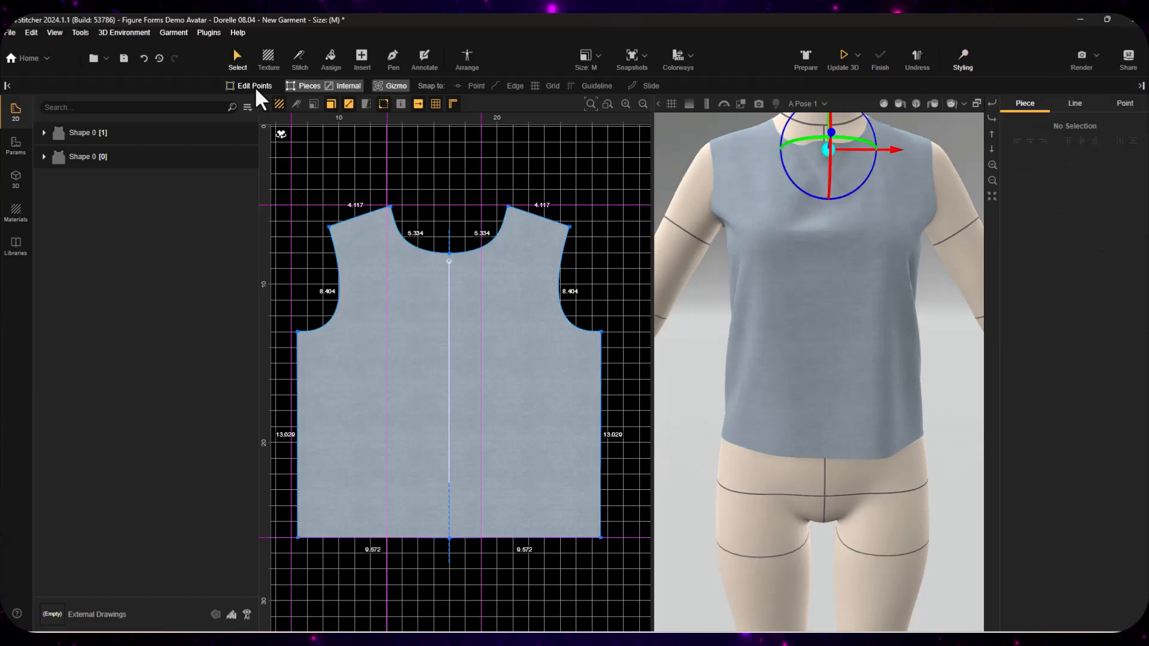
click(390, 214)
click(806, 60)
scroll(419, 204, up, 5)
click(395, 207)
scroll(800, 172, up, 5)
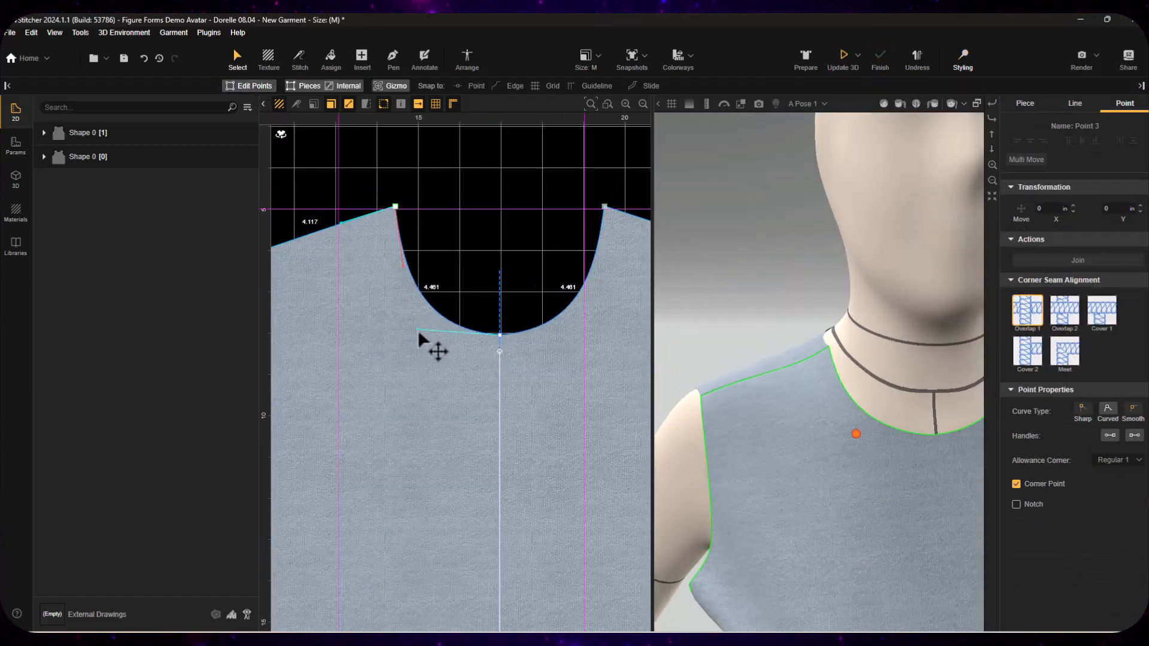
Reshape the back neckline and lower its centre point to about 4.18 in per half, and re-drape the garment.
scroll(515, 289, up, 3)
scroll(398, 233, up, 2)
drag(373, 328, 421, 339)
click(843, 59)
right_drag(838, 336, 676, 337)
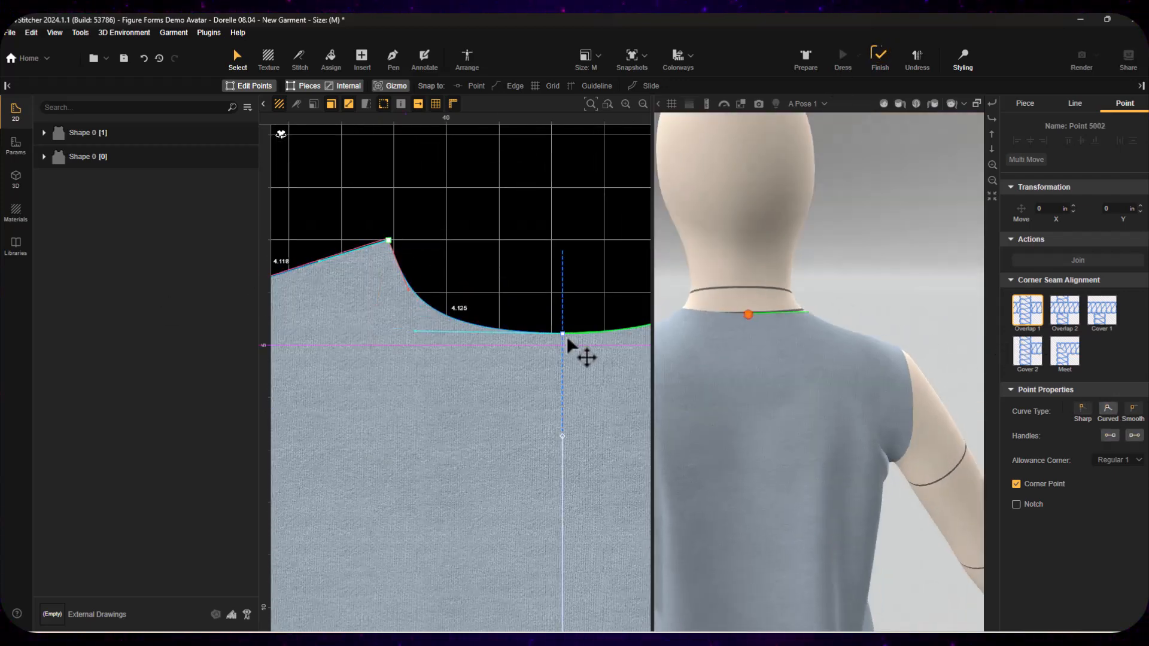
drag(564, 334, 565, 339)
click(963, 57)
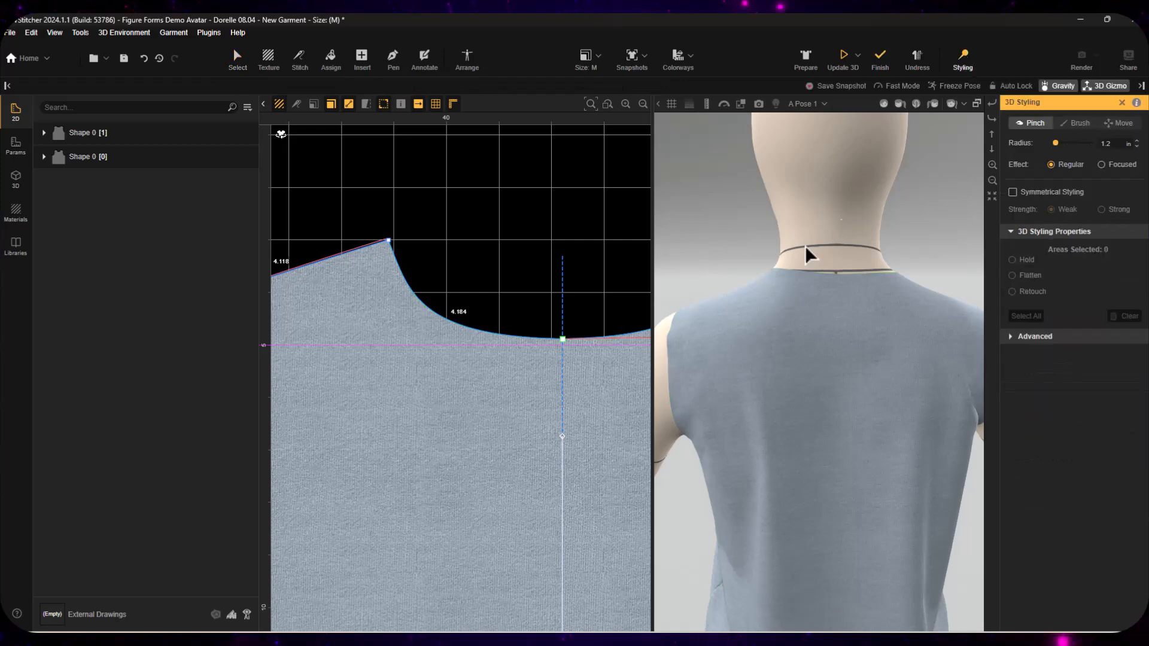
click(844, 60)
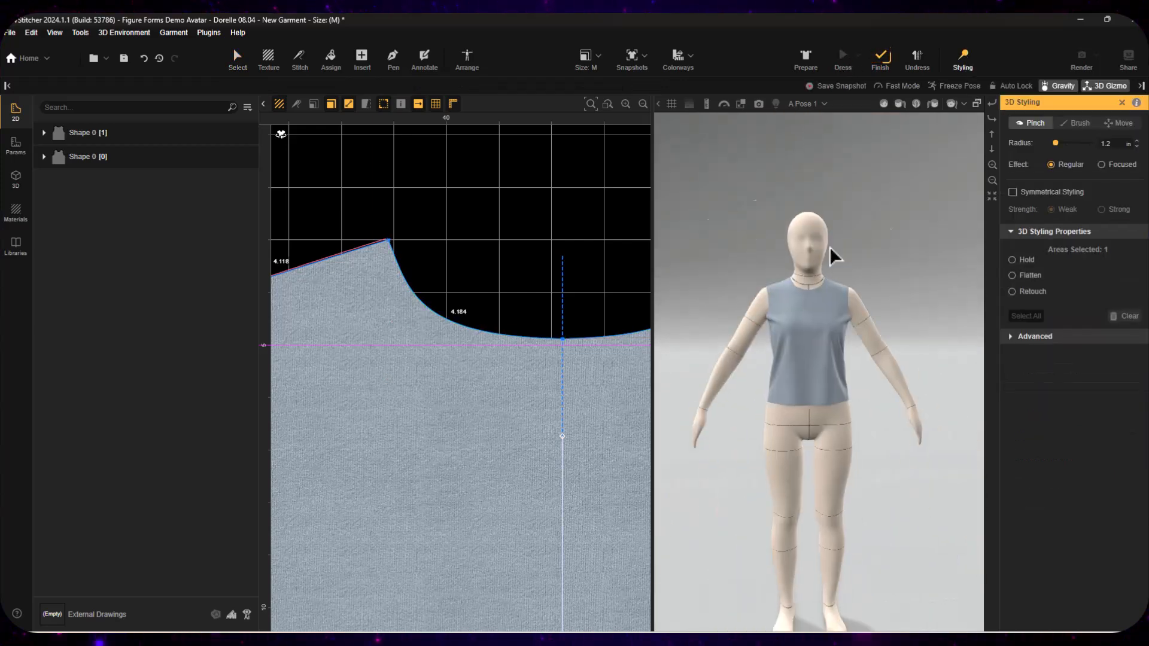
Set the front and back shoulder edges to a length of 5 in and update the drape.
scroll(348, 374, down, 6)
middle_drag(349, 374, 463, 156)
drag(768, 287, 832, 249)
mouse_move(916, 371)
mouse_down()
mouse_move(832, 392)
mouse_move(1023, 393)
mouse_move(916, 372)
mouse_up()
scroll(397, 303, down, 3)
scroll(407, 287, up, 4)
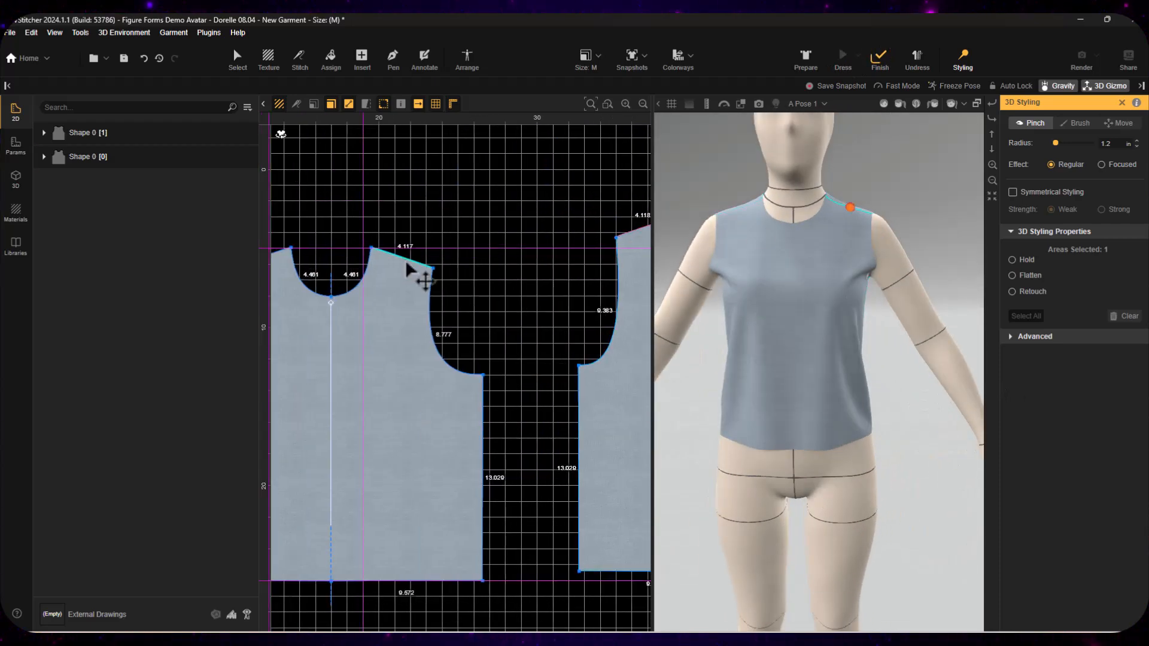
click(416, 264)
text(5)
key(Return)
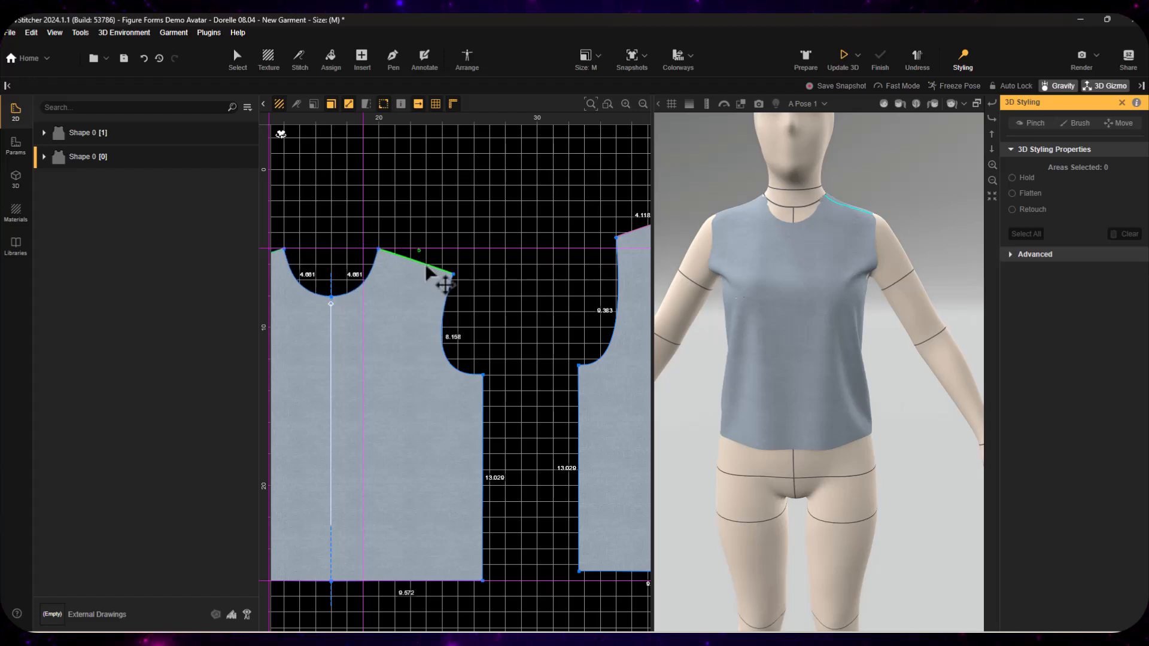
scroll(634, 304, up, 3)
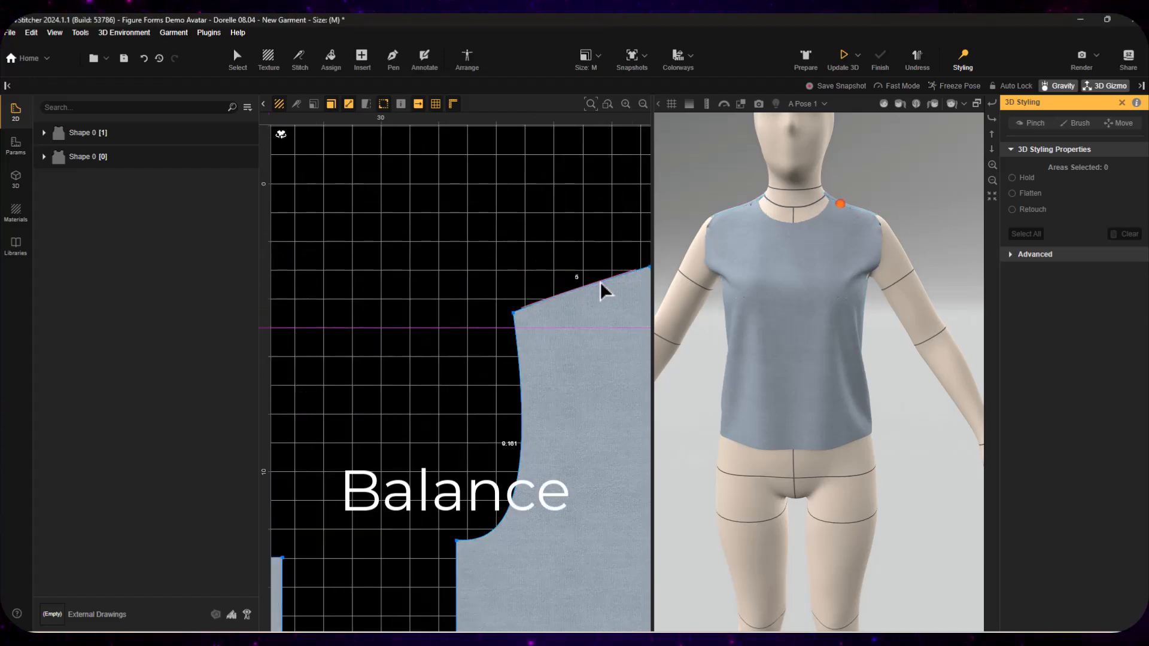
click(843, 58)
click(880, 58)
Adjust the back piece to about 4.14 in per neckline half and 8.98 in per armhole, and re-drape the garment.
middle_drag(546, 262, 371, 272)
click(248, 85)
click(462, 278)
scroll(450, 279, down, 2)
scroll(507, 252, down, 2)
middle_drag(507, 252, 587, 232)
drag(573, 295, 572, 320)
click(847, 55)
Shift the front shoulder edges outward and move the side edges out about 0.58 in, updating the drape.
click(358, 284)
drag(362, 293, 372, 292)
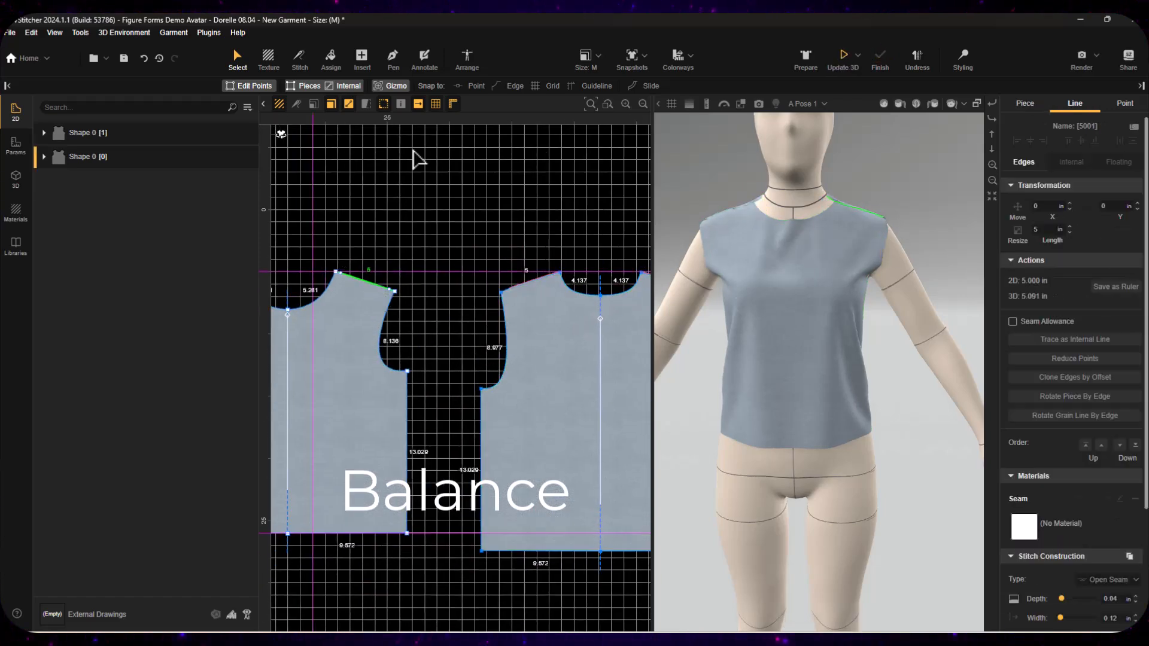
drag(407, 383, 415, 384)
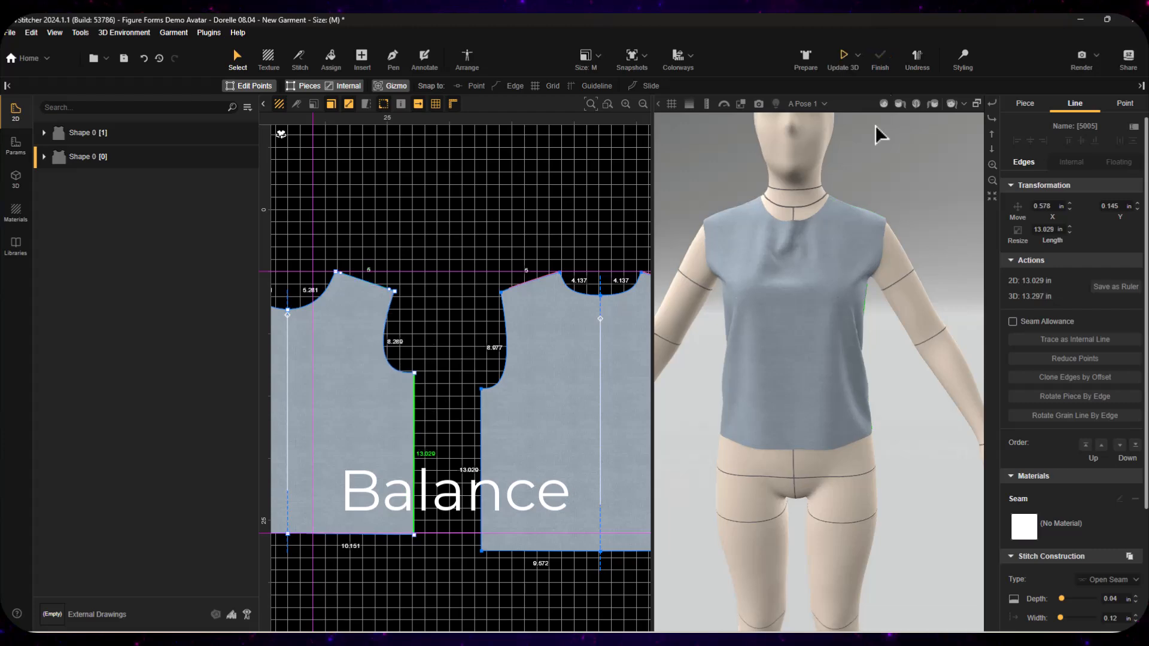
right_drag(887, 297, 743, 385)
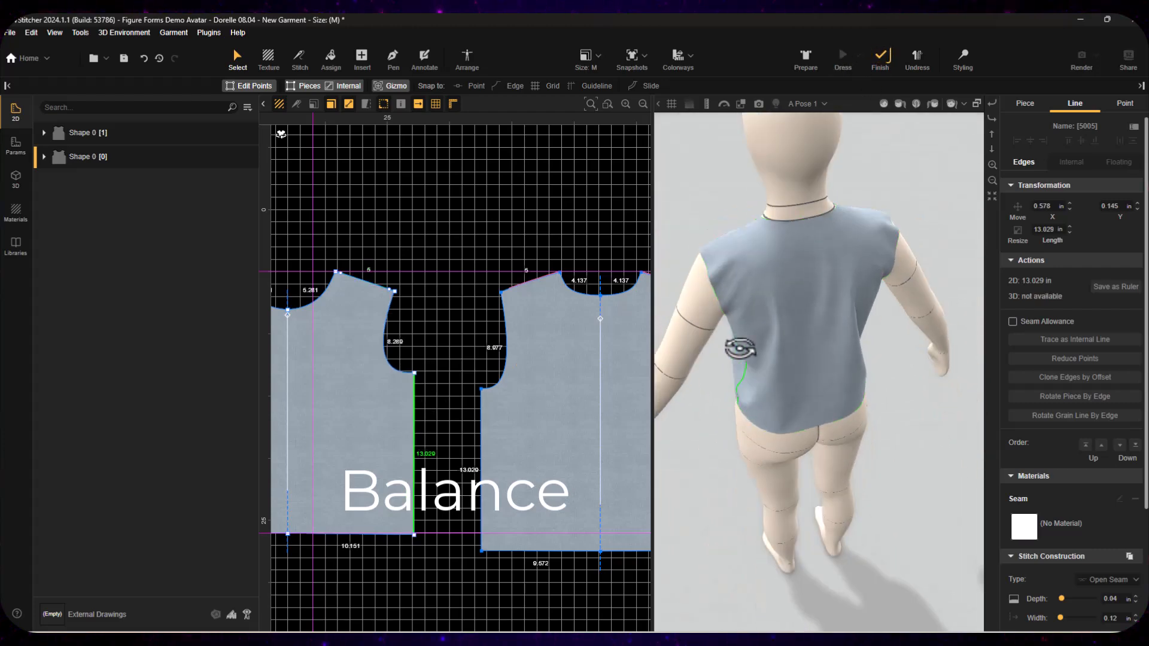
Delete the extra point on the back shoulder edge near the armhole.
scroll(513, 275, up, 6)
right_click(438, 217)
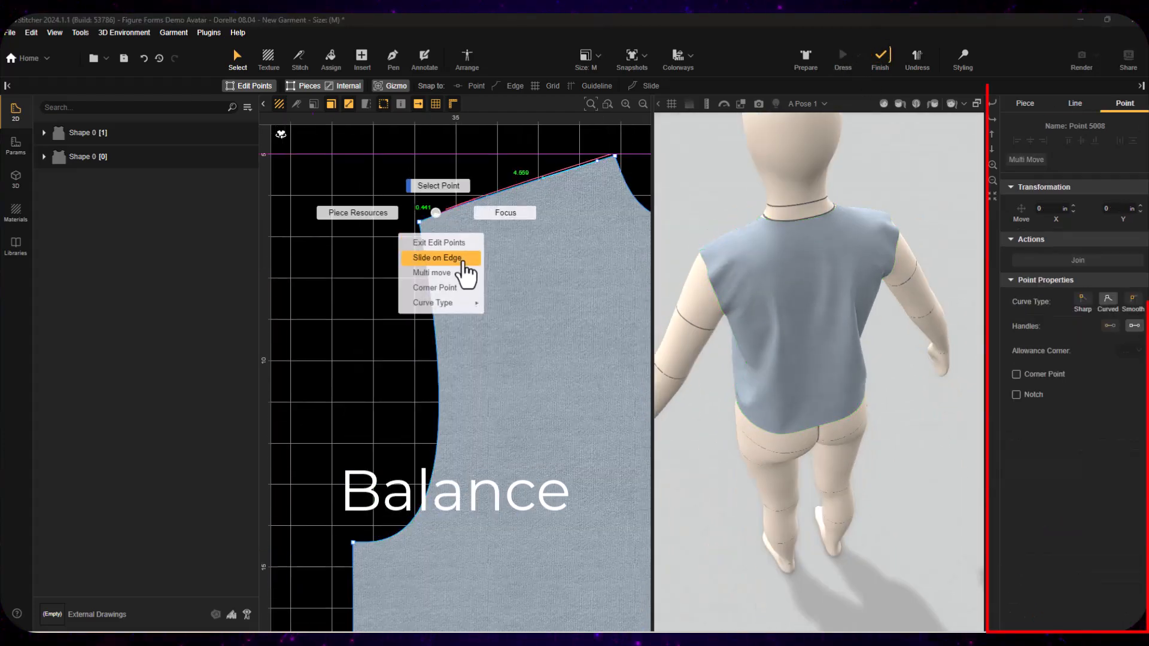
click(434, 219)
key(Delete)
scroll(441, 219, down, 3)
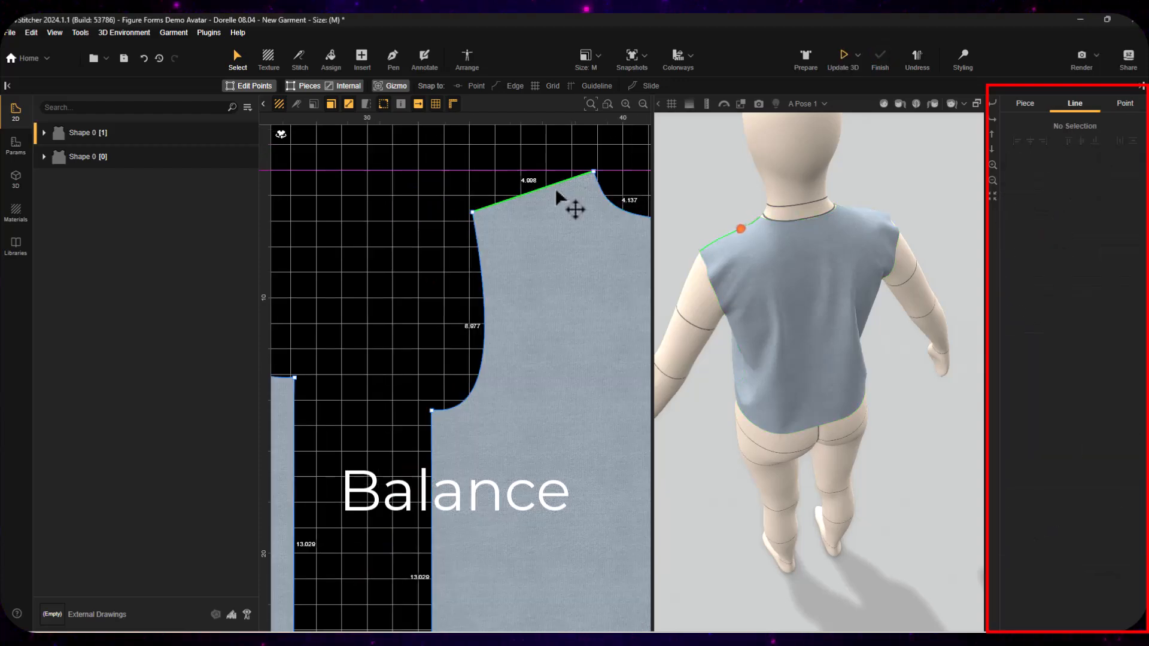
Lower the armhole end of the back shoulder edge and delete the stray point beside it.
click(435, 218)
drag(429, 224, 433, 234)
click(493, 187)
scroll(438, 229, up, 6)
click(404, 251)
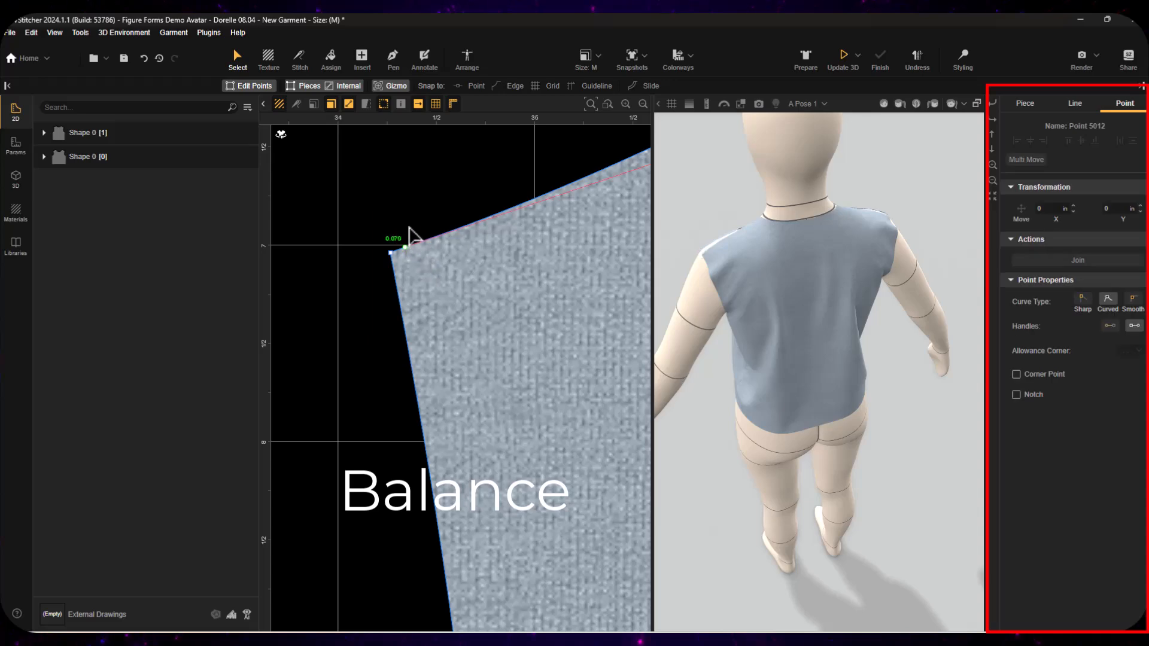
key(Delete)
scroll(450, 203, down, 5)
Re-drape the garment with the edited back shoulders.
middle_drag(600, 127, 369, 273)
scroll(419, 266, up, 9)
scroll(484, 259, down, 9)
click(843, 58)
alt+drag(860, 245, 1036, 218)
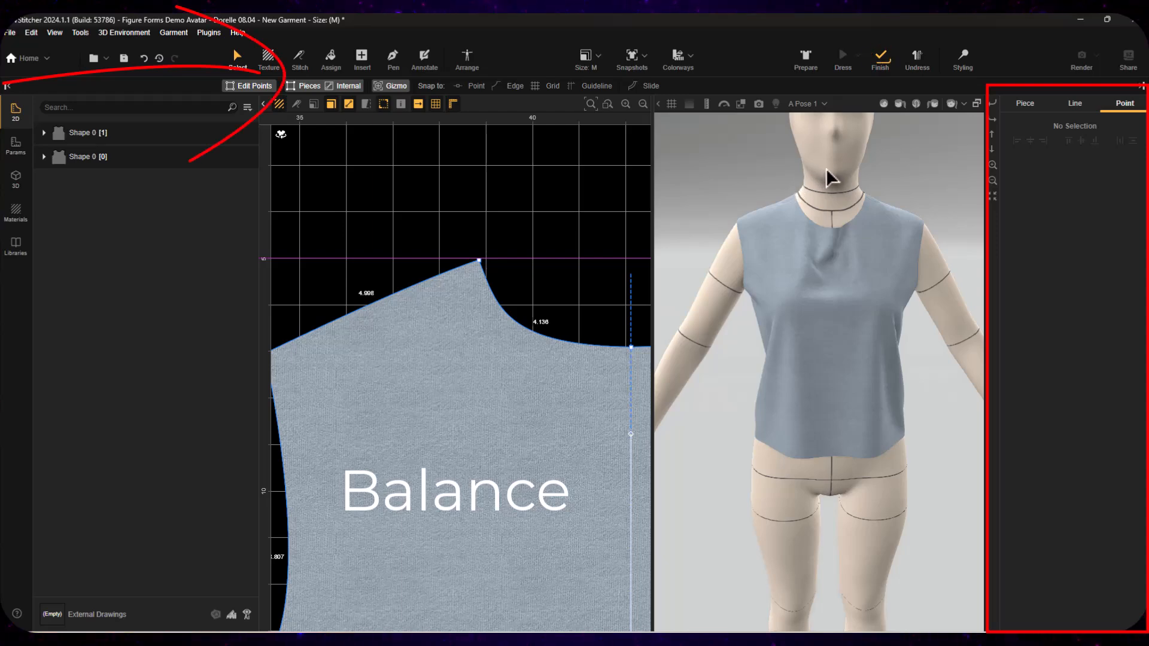
Move the front shoulder edges inward by about 0.83 in, making each neckline half about 4.68 in.
scroll(931, 248, up, 8)
scroll(931, 249, down, 6)
scroll(478, 263, down, 5)
middle_drag(479, 263, 874, 305)
scroll(469, 287, up, 3)
double_click(468, 286)
key(ctrl+z)
drag(416, 305, 440, 306)
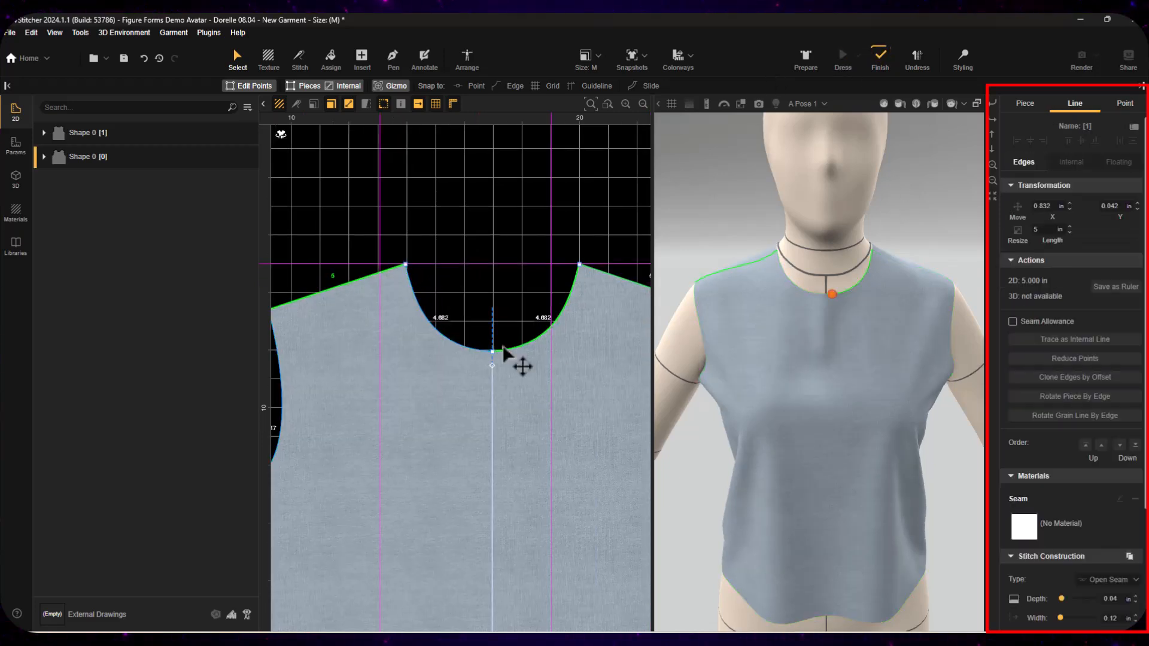
Raise the front neckline's centre to about 4.4 in per half and adjust the fabric there with 3D styling.
click(493, 344)
drag(833, 276, 882, 292)
click(963, 58)
drag(761, 308, 778, 282)
click(885, 411)
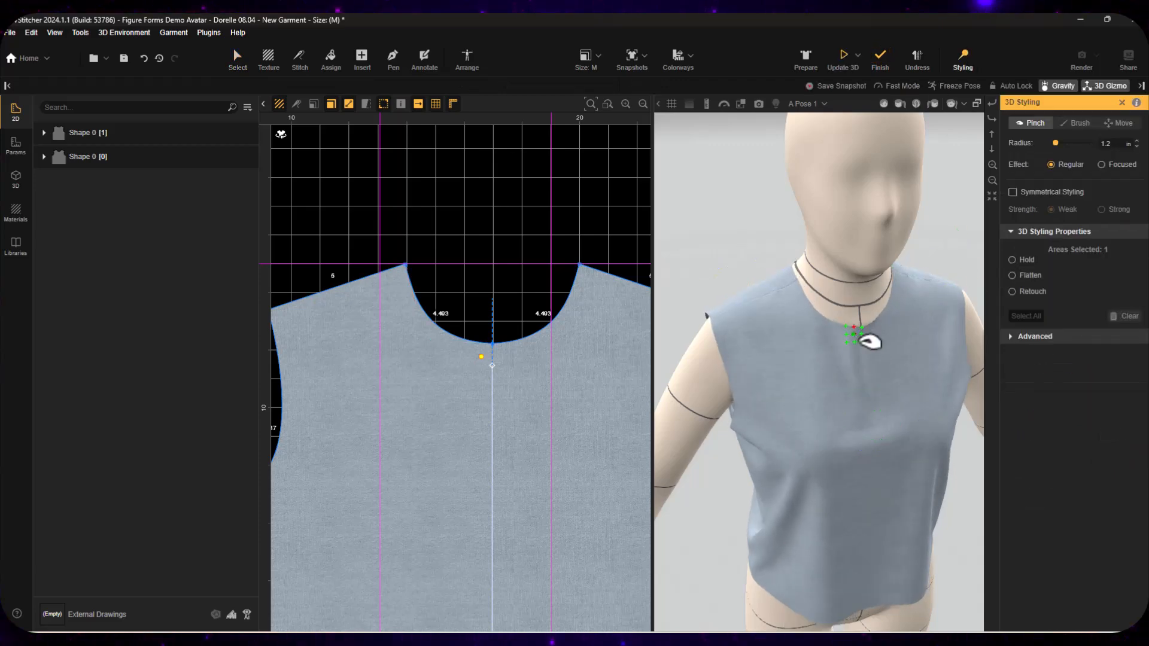
click(860, 333)
Shift the front shoulder edges inward to about 4.25 in per neckline half and re-drape the garment.
scroll(414, 260, up, 3)
middle_drag(414, 260, 526, 198)
click(238, 59)
drag(450, 226, 465, 227)
click(843, 59)
scroll(893, 397, down, 5)
alt+drag(893, 398, 867, 434)
click(855, 337)
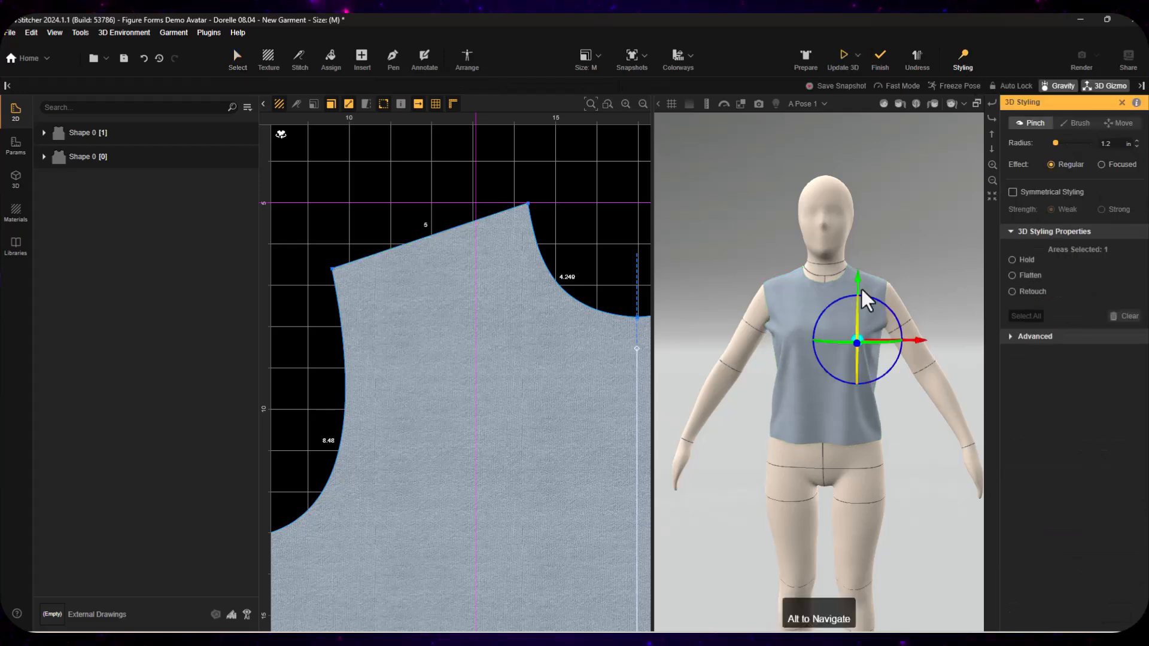
Raise the front shoulder edges so each armhole is about 8.76 in, and update and smooth the drape.
drag(913, 226, 829, 252)
click(497, 245)
drag(476, 221, 472, 203)
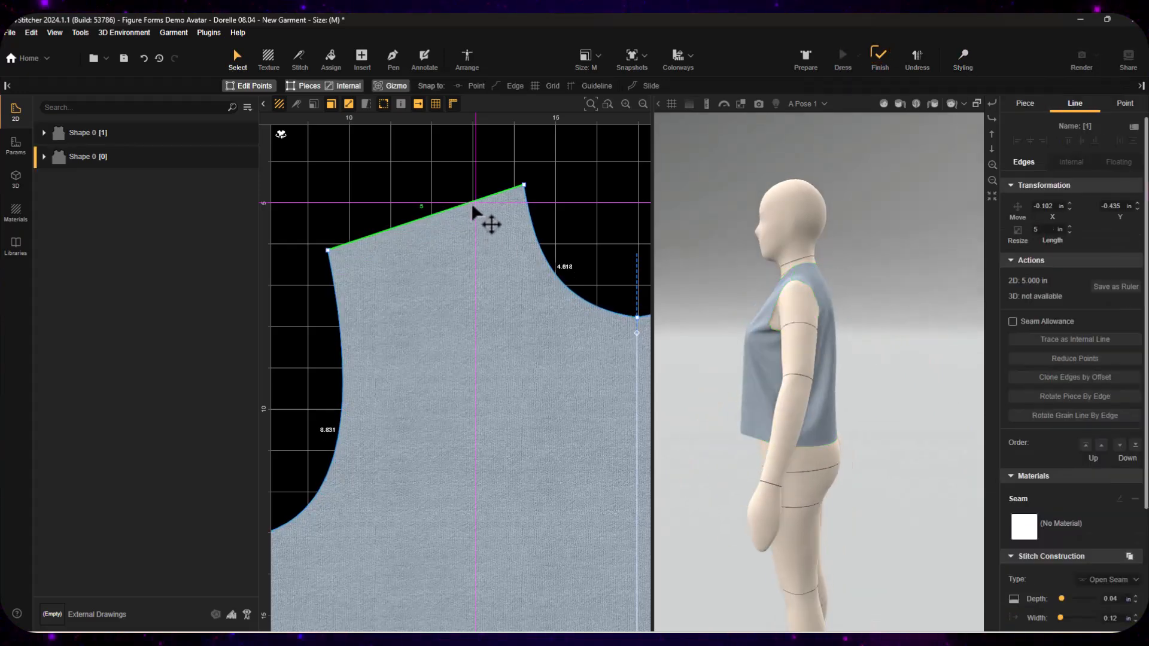
click(755, 361)
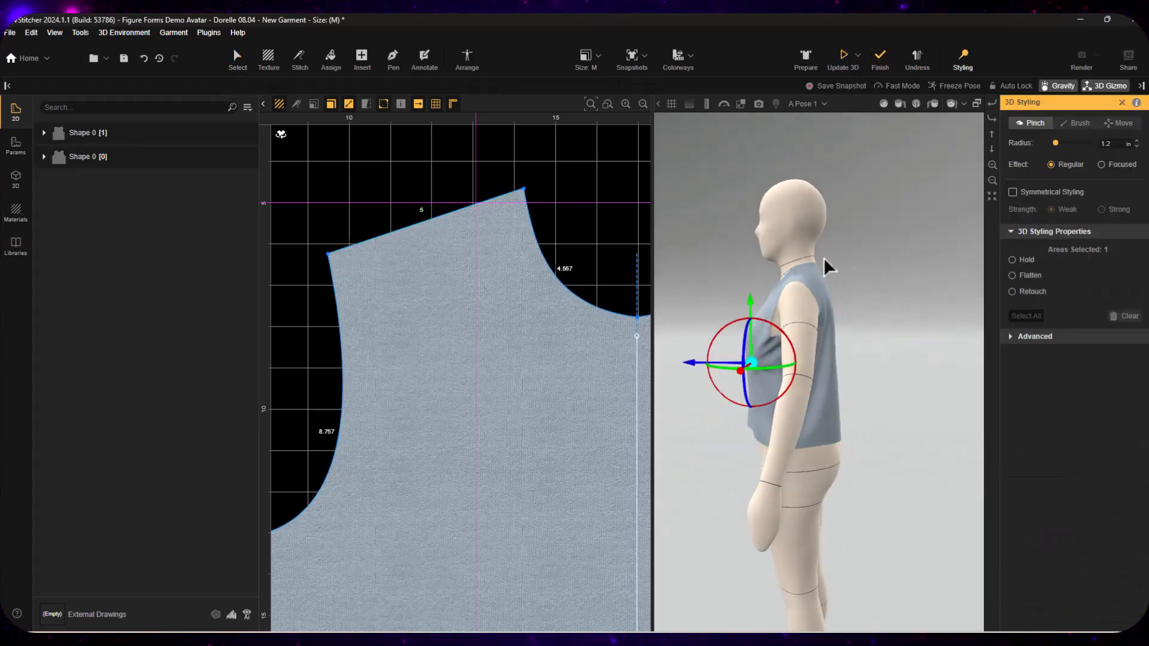
drag(782, 289, 832, 353)
click(844, 60)
drag(906, 350, 910, 308)
Insert a hem band rectangle about 18.05 in wide and 2.5 in high below the front piece.
scroll(401, 339, down, 3)
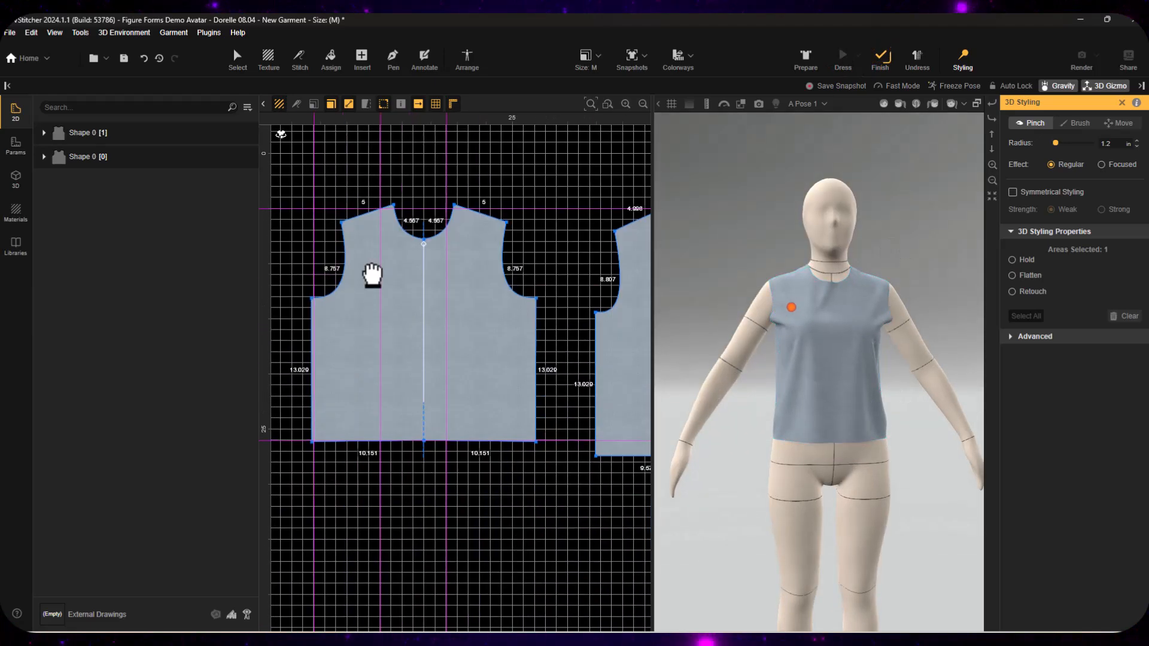
click(362, 58)
click(356, 484)
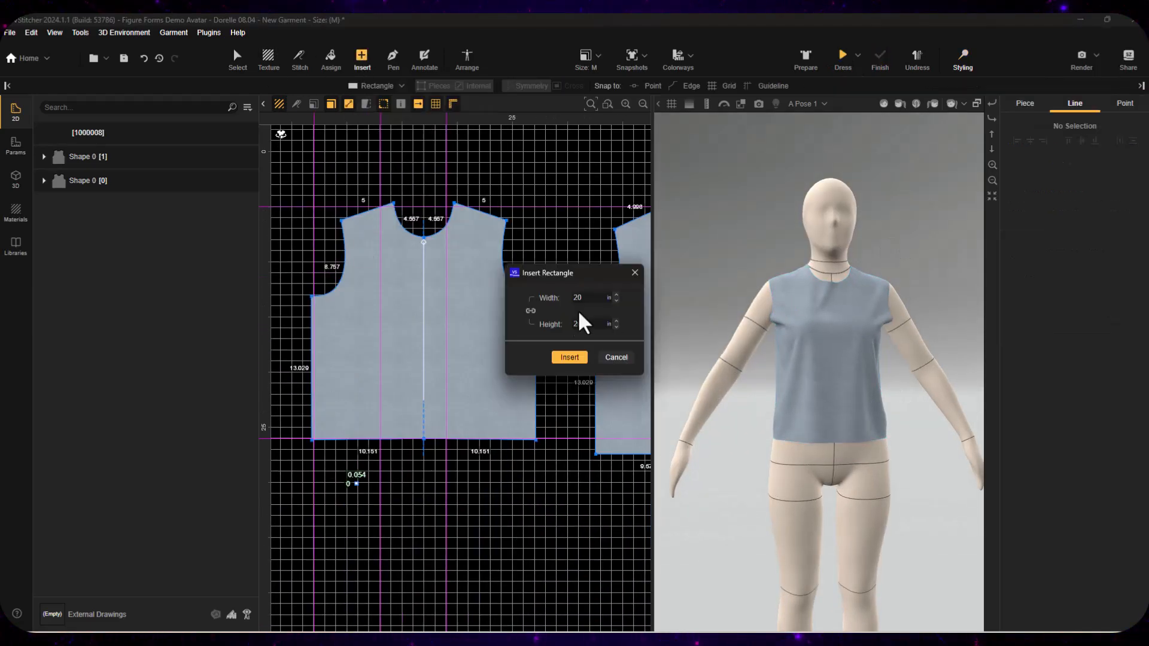
drag(585, 323, 501, 264)
text(2.5)
key(Return)
Duplicate the hem band and place the copy below the back piece.
click(238, 59)
middle_drag(532, 459, 492, 319)
key(ctrl+c)
key(ctrl+v)
drag(510, 369, 756, 354)
middle_drag(580, 391, 589, 361)
scroll(585, 367, down, 2)
Stitch the first band's top edge to both halves of the front hem with a multi stitch.
click(301, 59)
click(374, 310)
click(473, 85)
click(518, 86)
click(338, 276)
click(441, 276)
click(560, 85)
Multi-stitch the second band's top edge to both halves of the back hem and join the bands' short ends.
middle_drag(622, 198, 432, 219)
click(419, 324)
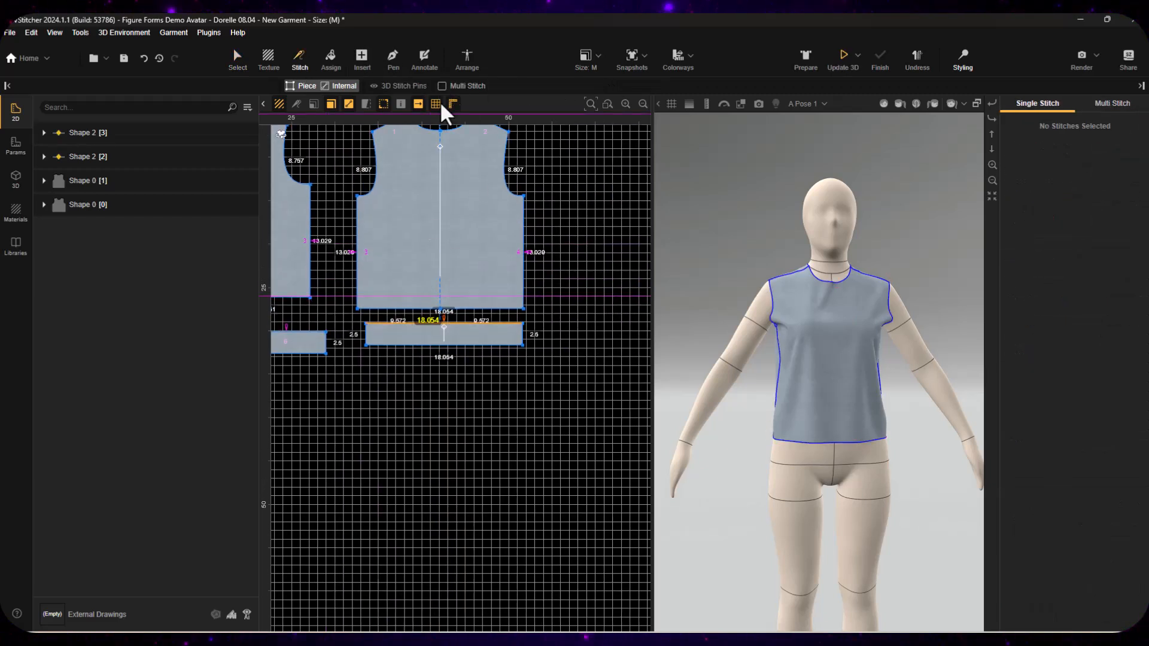
click(443, 86)
click(389, 309)
click(422, 309)
click(518, 85)
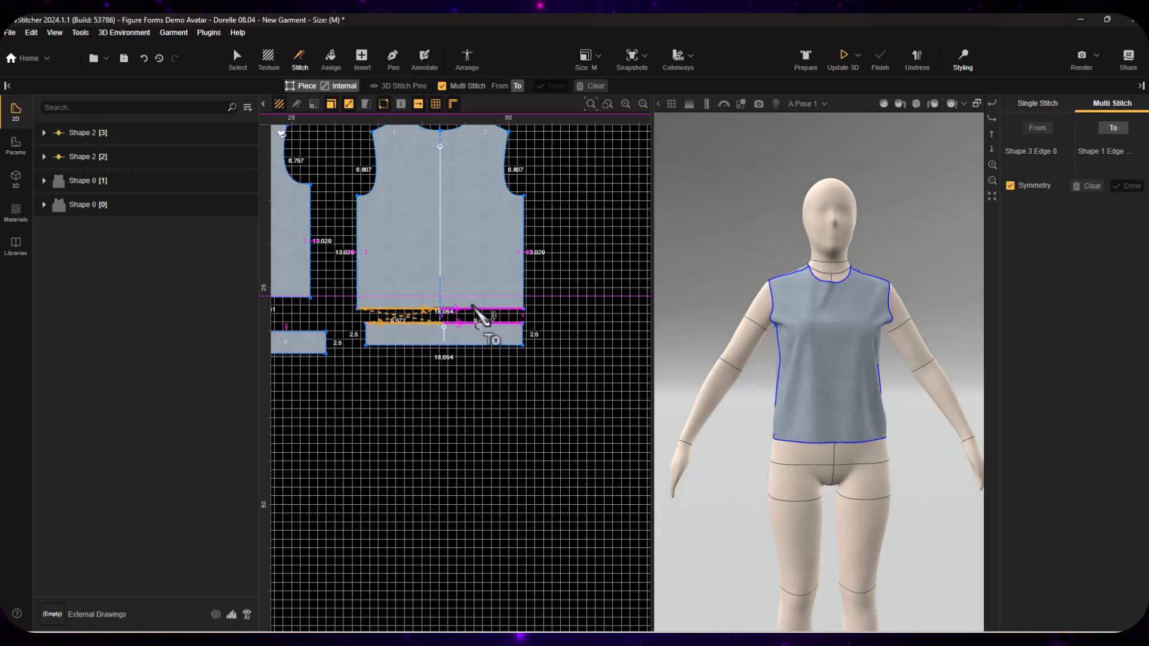
click(398, 309)
click(482, 308)
key(Return)
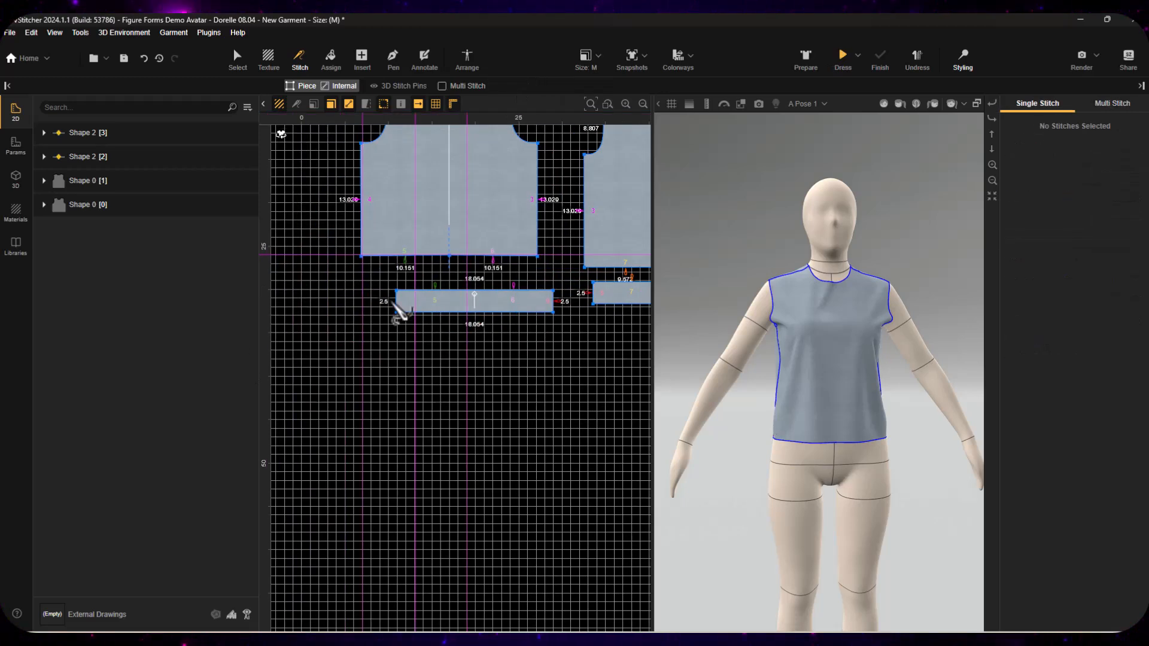
Arrange the hem bands around the avatar and dress the garment.
click(467, 57)
drag(606, 332, 606, 333)
drag(302, 486, 410, 340)
click(806, 58)
click(844, 57)
click(880, 58)
mouse_move(913, 466)
right_down()
mouse_move(1003, 470)
mouse_move(911, 466)
right_up()
Rearrange the pieces in the 2D layout, moving the back piece away from the front piece.
click(237, 58)
scroll(569, 442, down, 2)
middle_drag(568, 442, 644, 481)
scroll(583, 345, up, 2)
middle_drag(630, 332, 499, 359)
drag(482, 411, 445, 412)
scroll(440, 341, up, 3)
drag(492, 372, 481, 373)
drag(508, 419, 559, 419)
scroll(554, 414, down, 4)
middle_drag(555, 415, 721, 404)
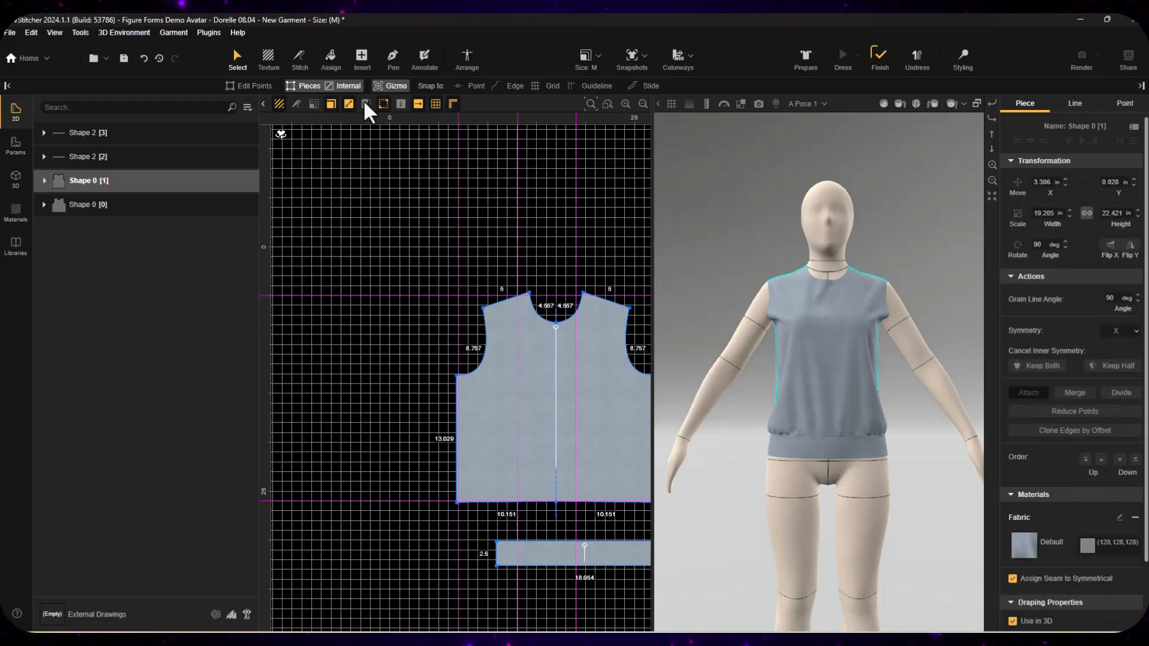
Insert a rectangle 18 in wide and 23 in high and place it above the front piece.
middle_drag(362, 163, 360, 231)
click(598, 326)
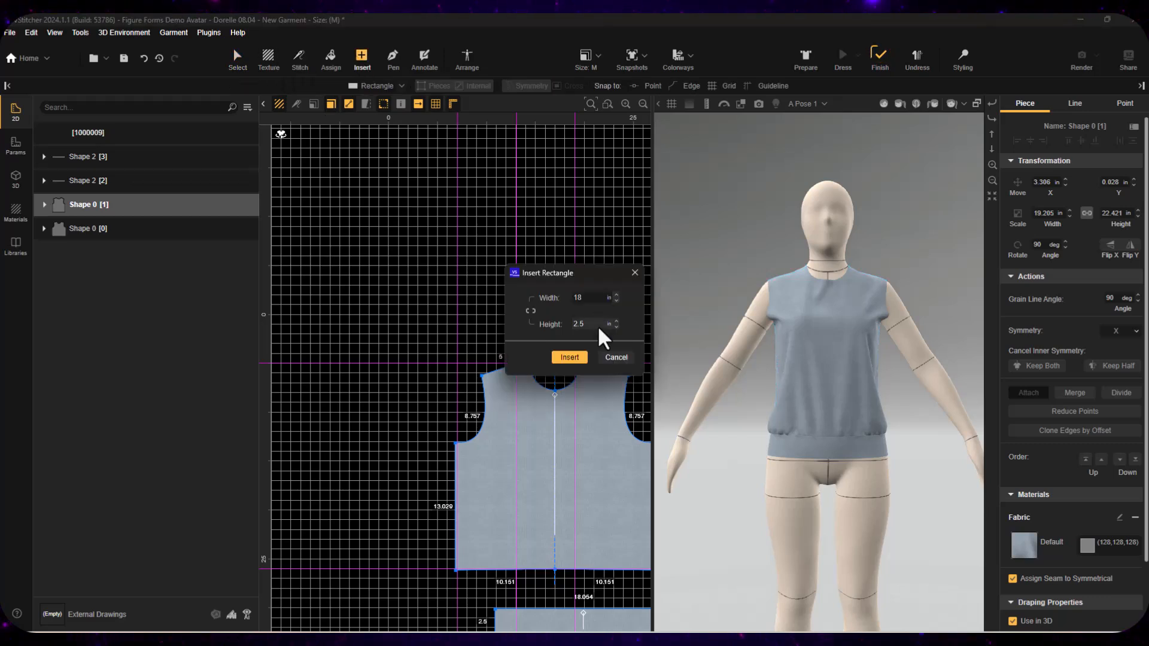
key(Return)
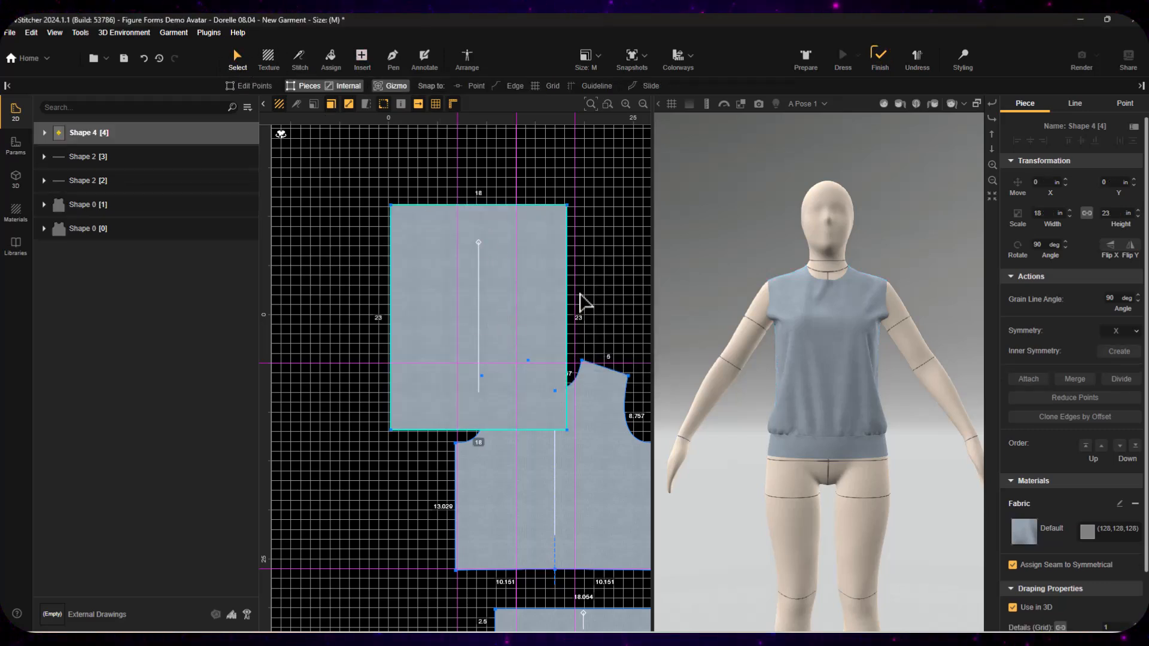
drag(494, 267, 561, 196)
middle_drag(561, 195, 543, 269)
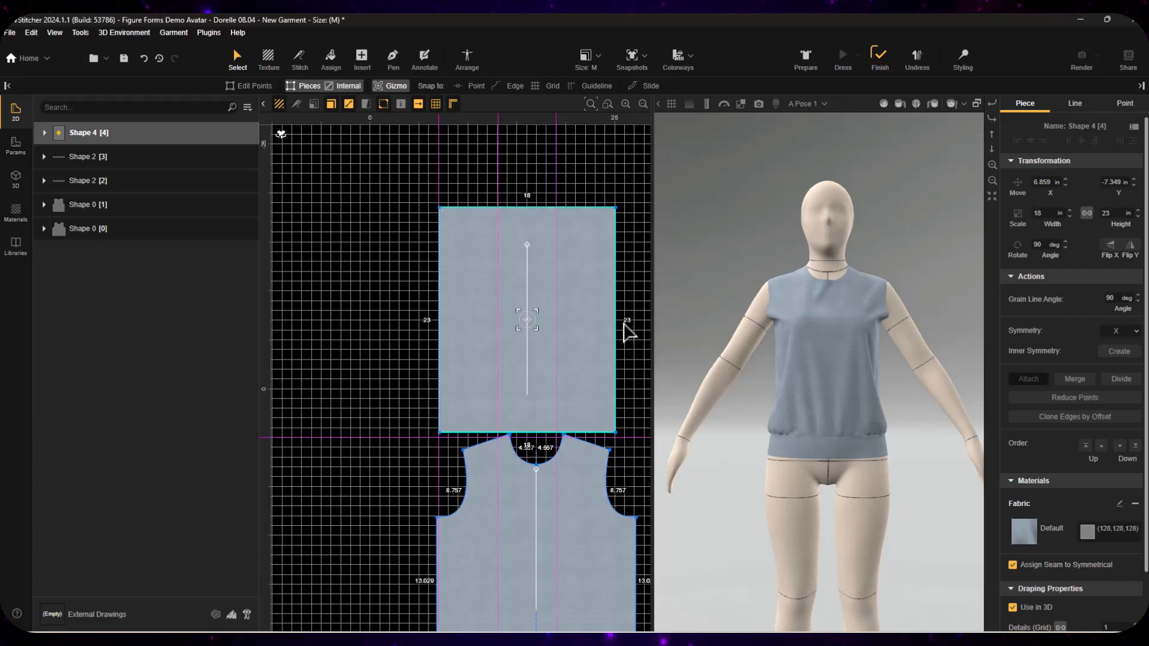
Narrow the sleeve rectangle to about 6.06 in wide by moving one long edge inward.
click(647, 327)
click(244, 88)
drag(617, 320, 500, 328)
scroll(507, 287, up, 2)
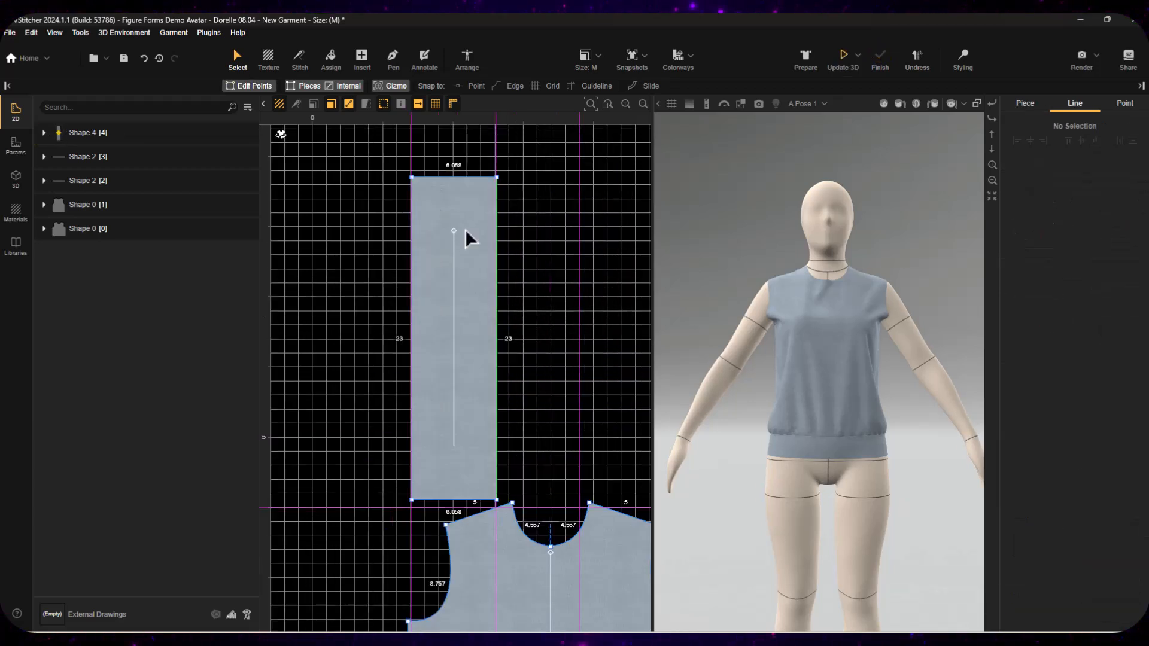
Lower the half sleeve's outer corner, curve its cap into an S-shape about 8.55 in long and mirror it into a full sleeve.
drag(411, 178, 409, 255)
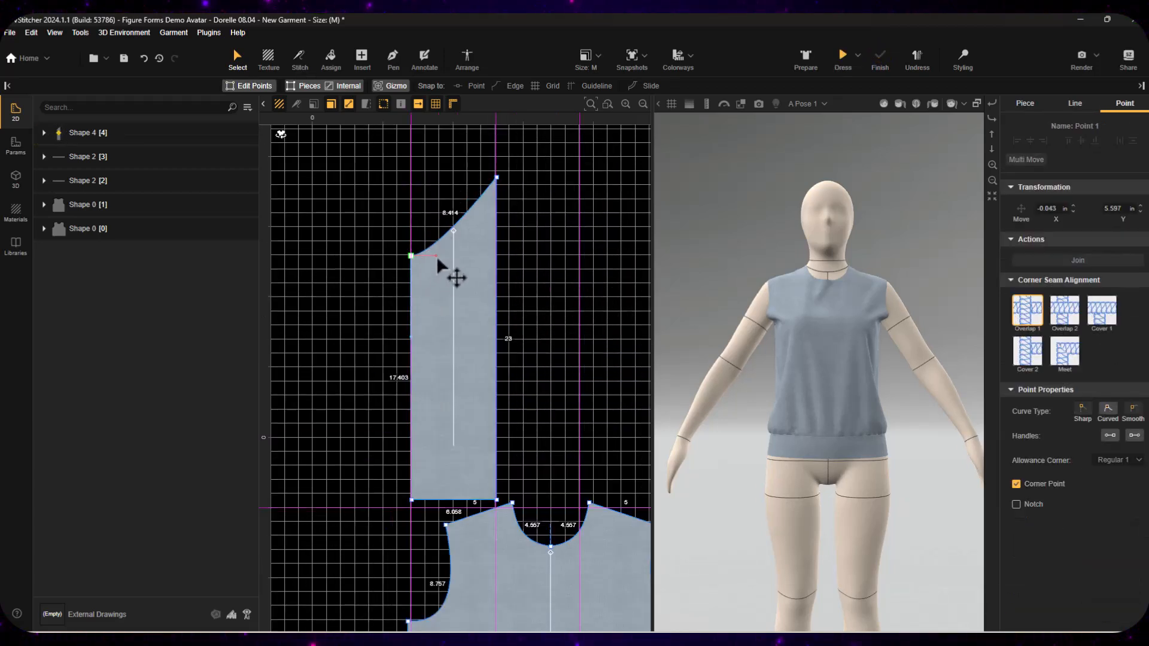
click(497, 246)
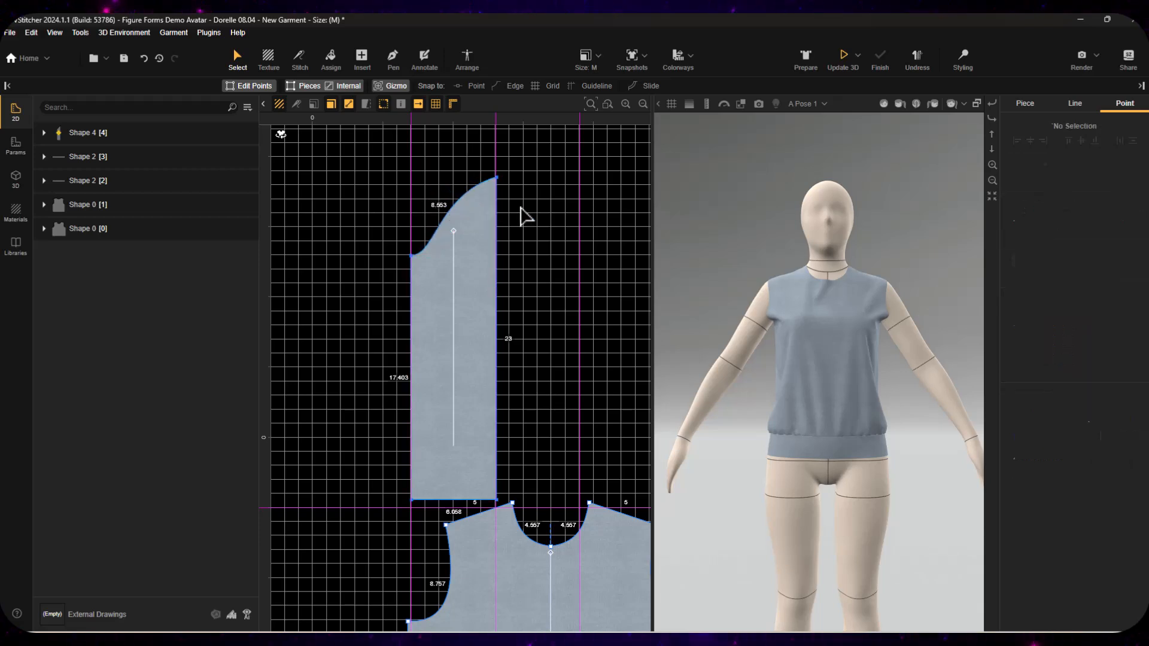
click(1102, 359)
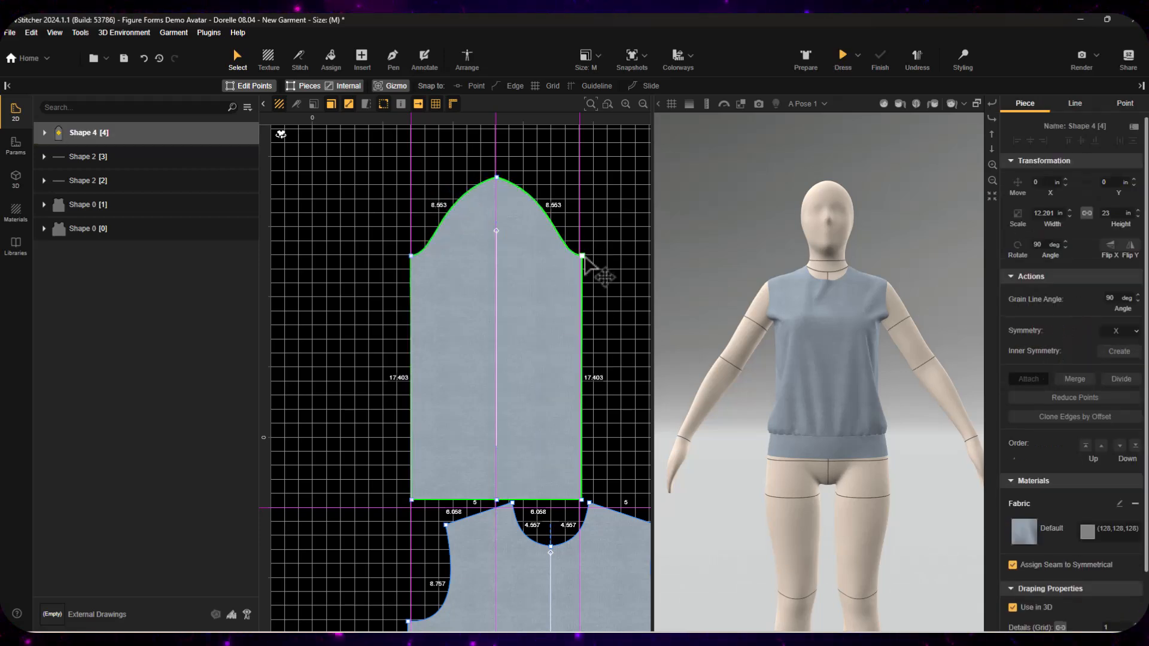
Lower the sleeve's underarm corners to side edges about 16.8 in long, round out the cap and place the sleeve clear of the bodice.
drag(583, 256, 584, 263)
drag(554, 199, 569, 183)
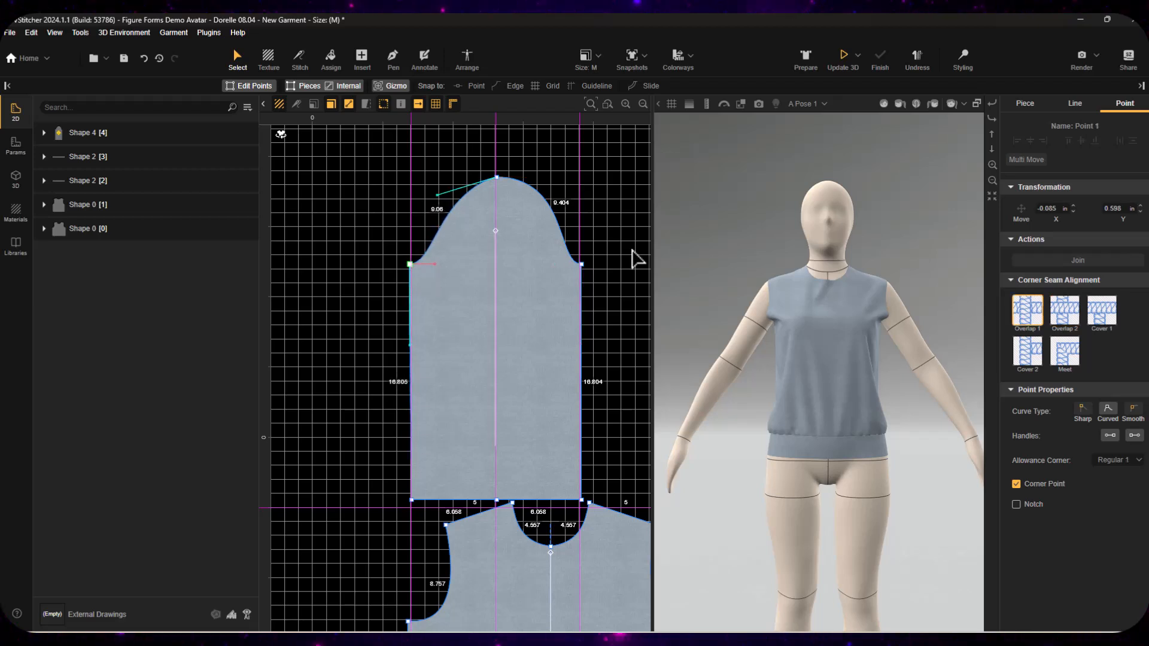
scroll(609, 306, down, 3)
drag(530, 329, 365, 352)
middle_drag(479, 342, 513, 276)
Lower the sleeve cap's peak slightly, move one underarm corner outward and shift the opposite side edge inward.
click(399, 175)
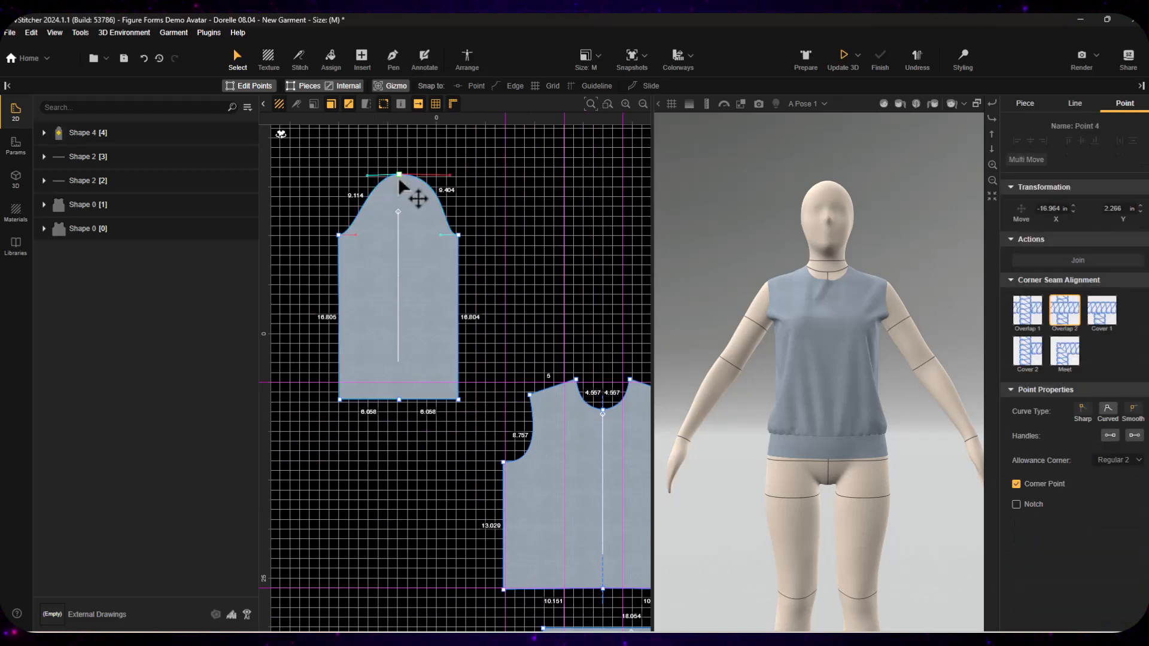
drag(339, 235, 332, 238)
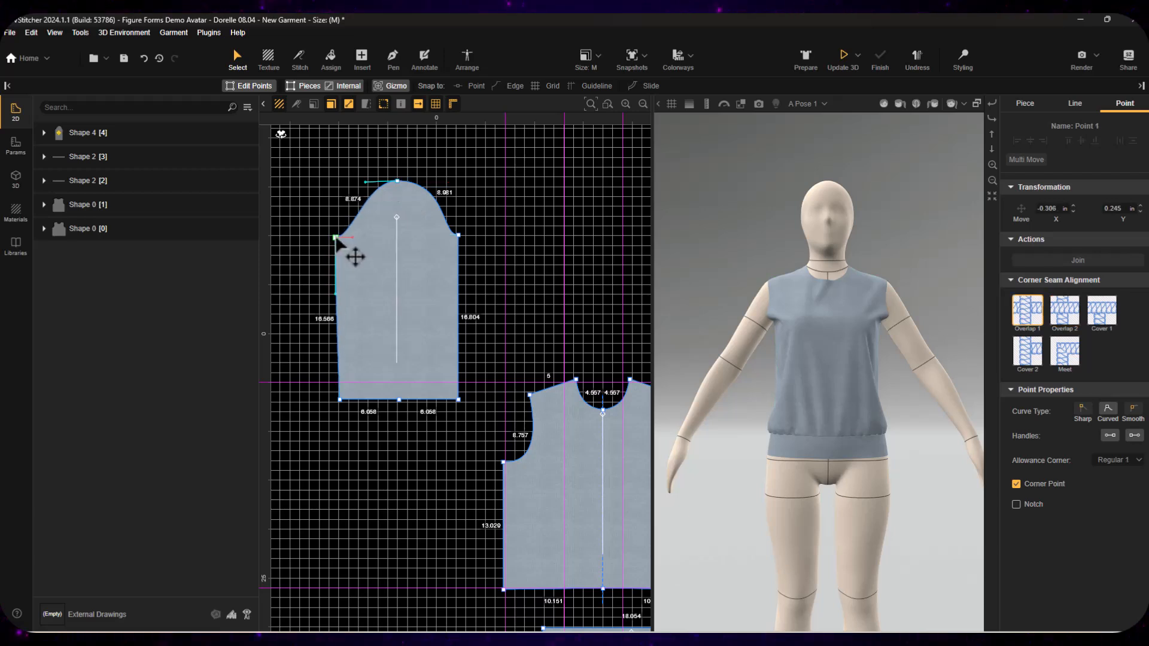
drag(459, 307, 456, 309)
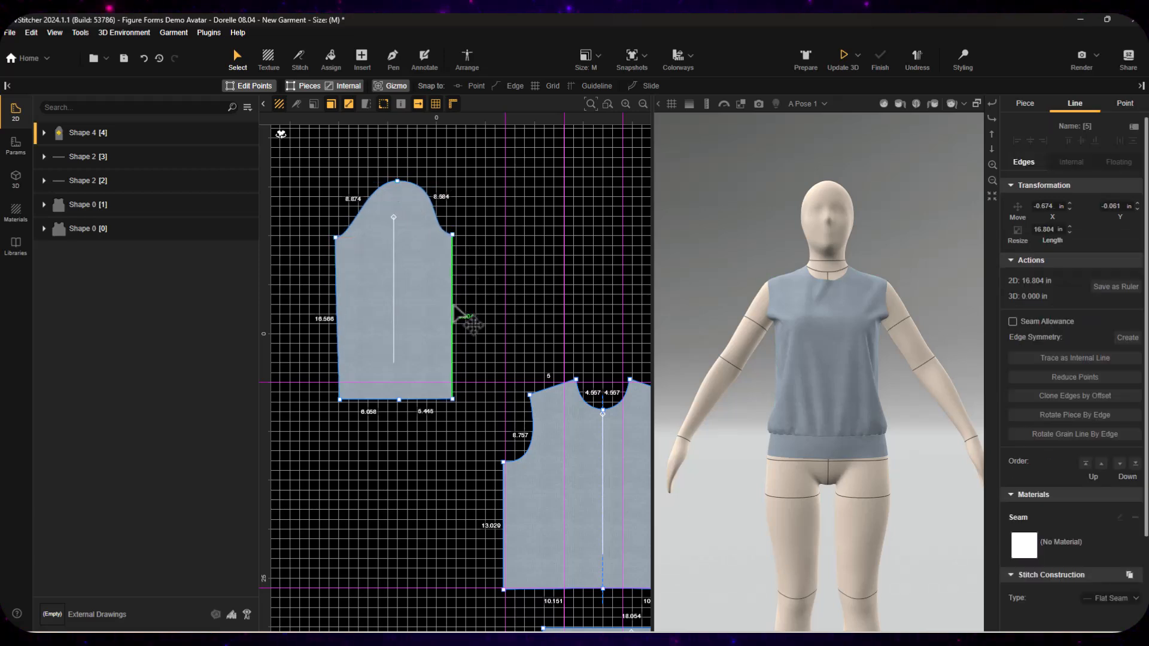
click(500, 289)
click(300, 60)
click(240, 60)
Move the second underarm corner outward to give a side edge about 16.58 in long and a cap half about 9.36 in.
drag(457, 238, 459, 246)
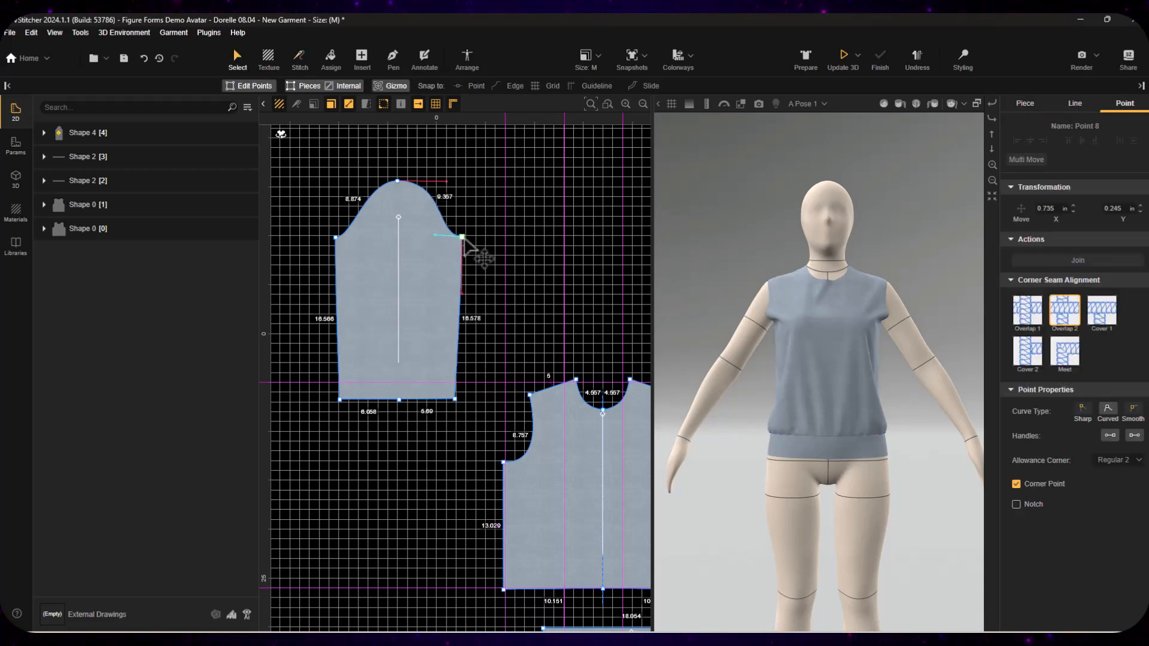
click(472, 267)
click(458, 344)
click(462, 237)
click(479, 281)
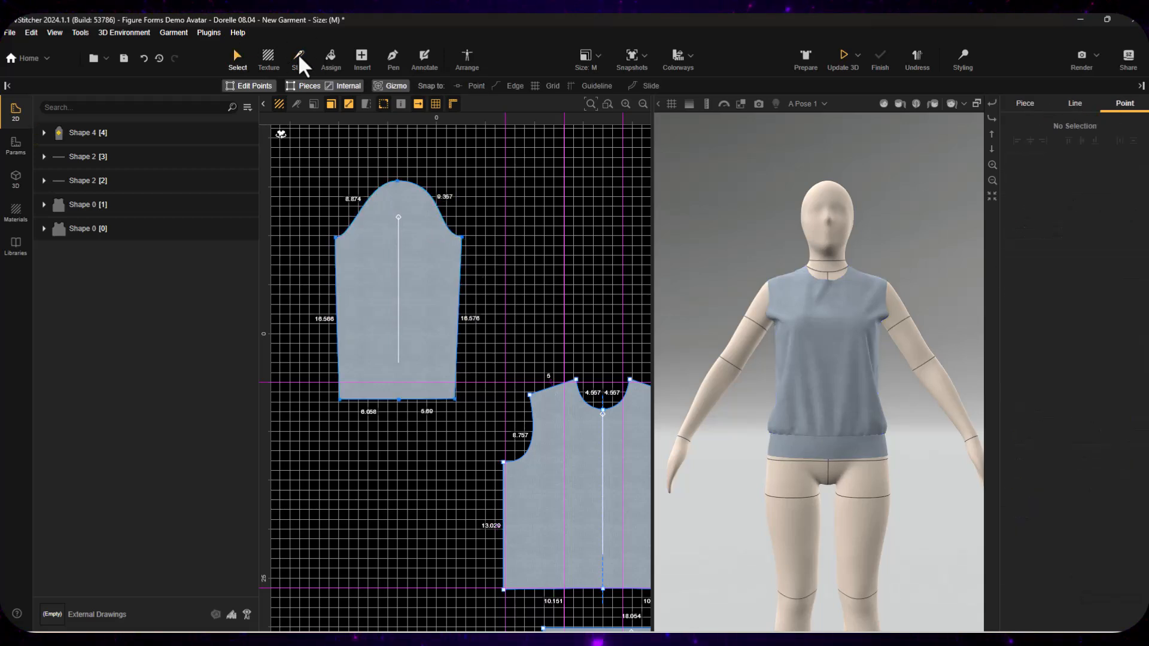
Stitch the sleeve's two side edges together and its cap halves to the front and back armholes.
click(300, 58)
click(337, 317)
click(459, 312)
click(440, 208)
click(533, 426)
click(362, 208)
middle_drag(469, 228, 127, 261)
click(562, 459)
Turn the sleeve piece horizontal, arrange it over the avatar's right arm and dress the garment.
click(464, 60)
drag(89, 133, 368, 293)
click(238, 60)
middle_drag(471, 290, 843, 224)
click(423, 240)
drag(423, 241, 450, 256)
click(467, 60)
drag(380, 332, 382, 311)
click(837, 55)
Create a symmetric copy of the sleeve across X and place it above the bodice pieces.
click(238, 59)
click(398, 273)
click(1123, 334)
middle_drag(589, 251, 395, 248)
click(615, 245)
drag(737, 223, 700, 229)
scroll(563, 147, down, 2)
middle_drag(563, 147, 590, 154)
Delete the unwanted stitch and stitch the sleeve caps to the remaining front and back armholes.
click(300, 60)
click(402, 210)
key(Delete)
click(603, 187)
click(602, 285)
click(392, 273)
click(434, 346)
click(404, 213)
middle_drag(566, 245, 299, 238)
click(466, 340)
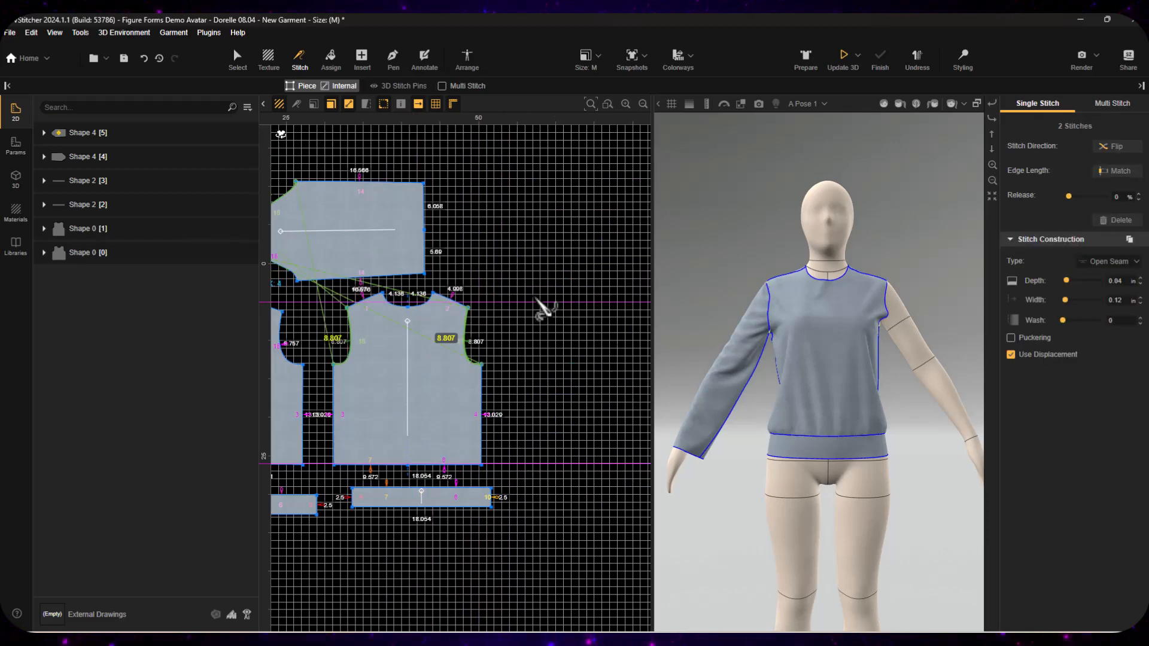
Arrange the second sleeve over the avatar's left arm and dress the garment.
click(467, 59)
drag(375, 463, 452, 314)
click(842, 59)
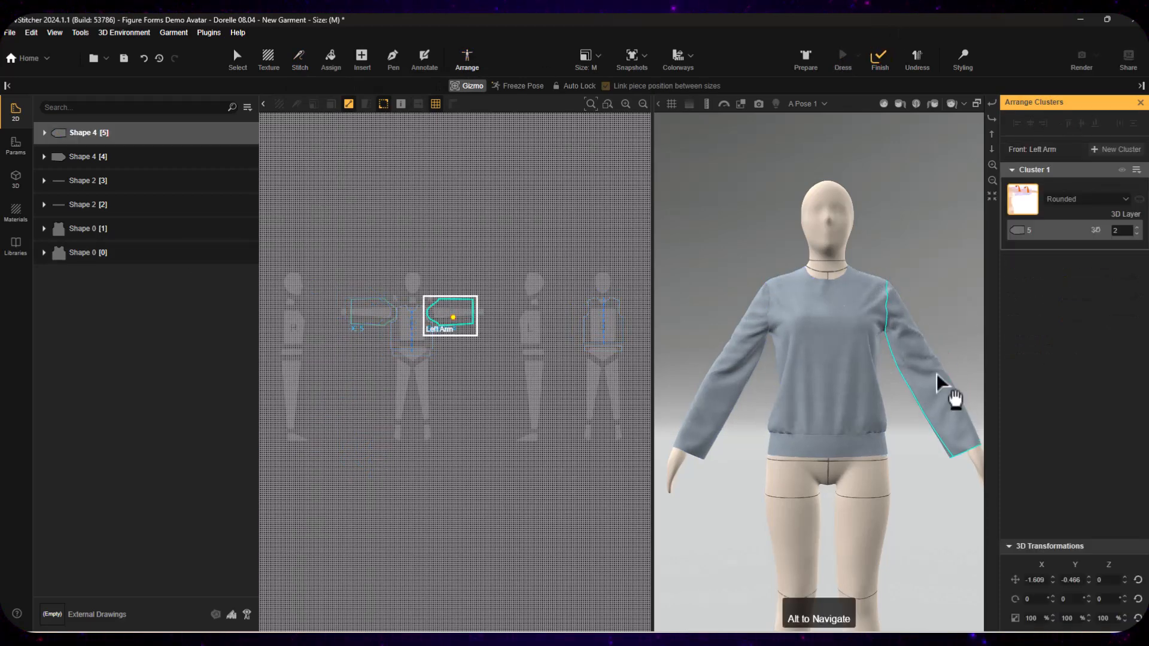
click(971, 318)
right_drag(971, 317, 921, 343)
scroll(529, 368, up, 1)
Lower the front and back underarm corners together to side seams about 11.33 in long.
click(237, 59)
middle_drag(395, 191, 647, 177)
click(240, 86)
click(459, 319)
shift+click(489, 321)
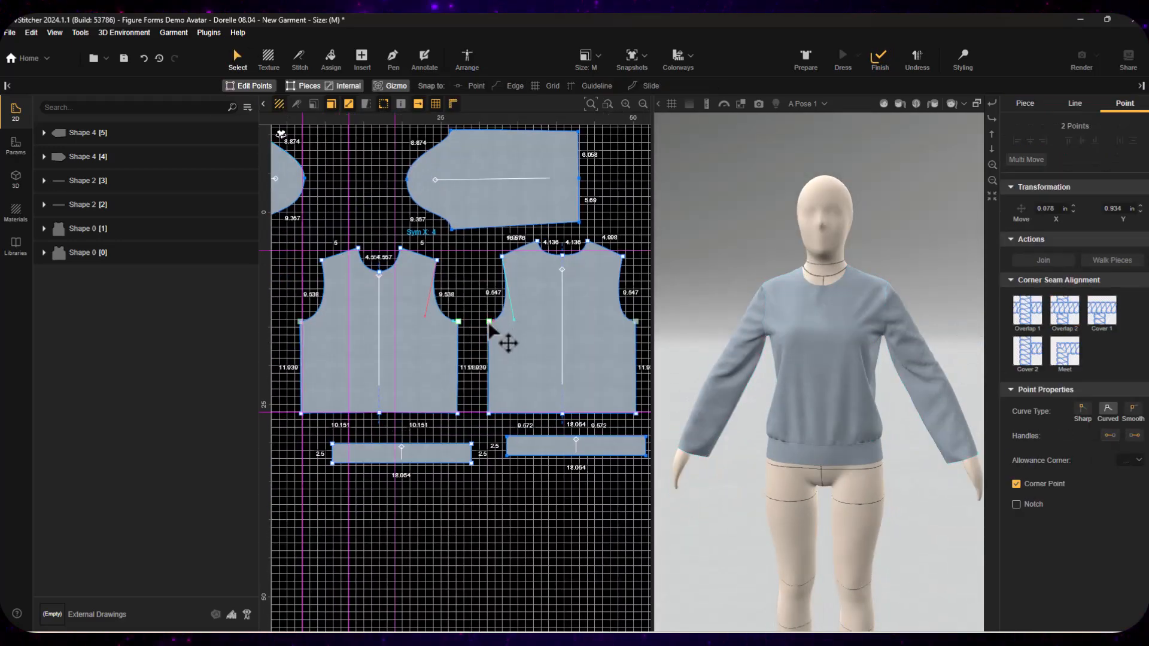
middle_drag(468, 295, 483, 308)
Reshape the sleeve cap to halves about 10.13 in and 9.44 in, compare them with the stitched armholes and update the 3D garment.
click(461, 239)
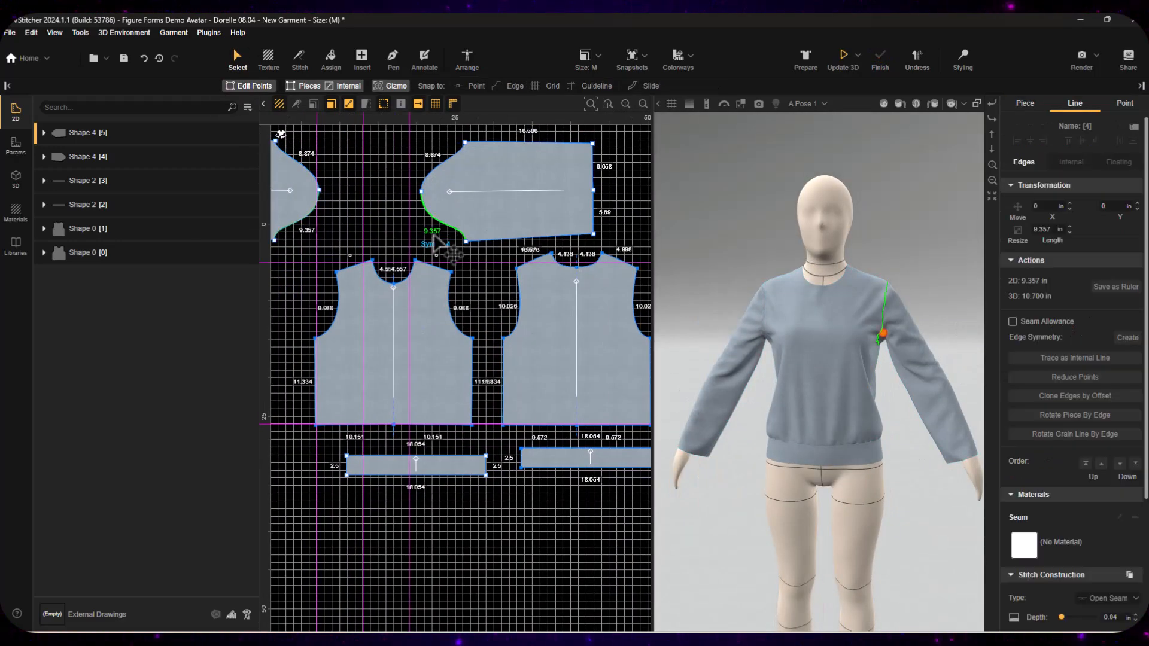
click(443, 163)
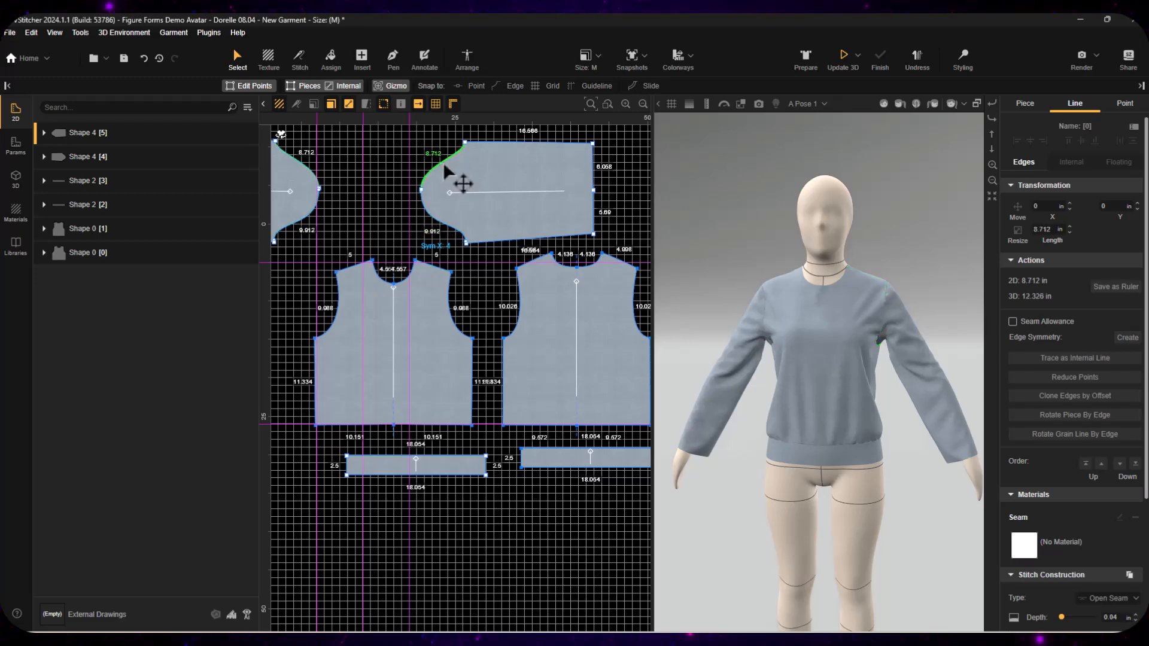
scroll(437, 152, up, 1)
click(301, 58)
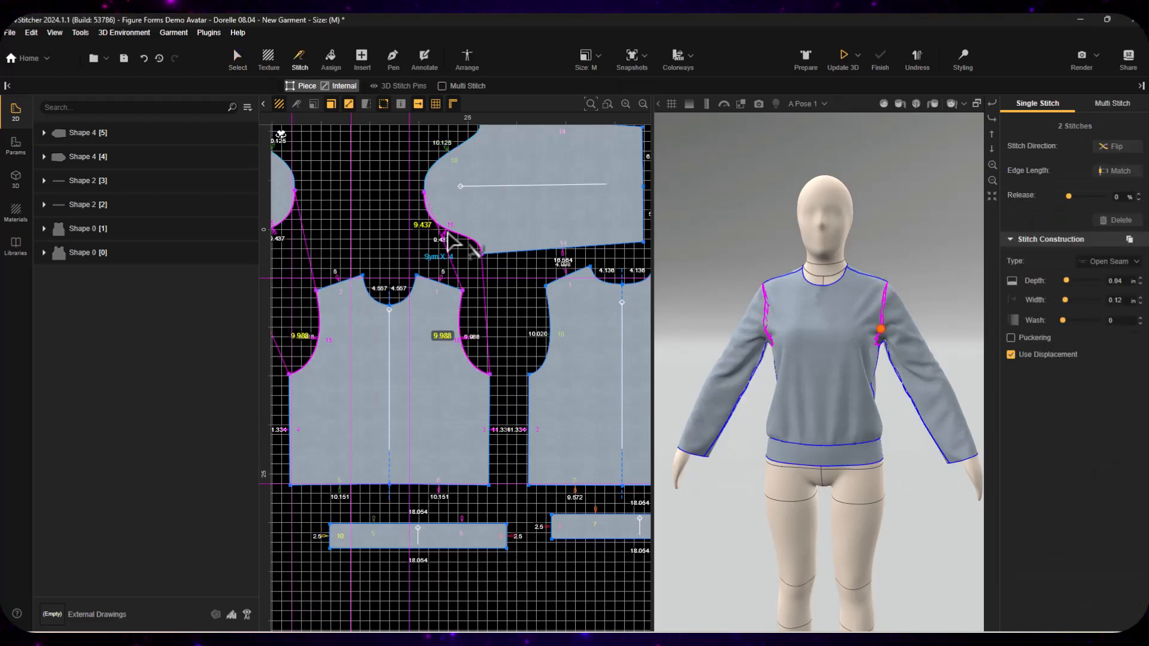
click(240, 57)
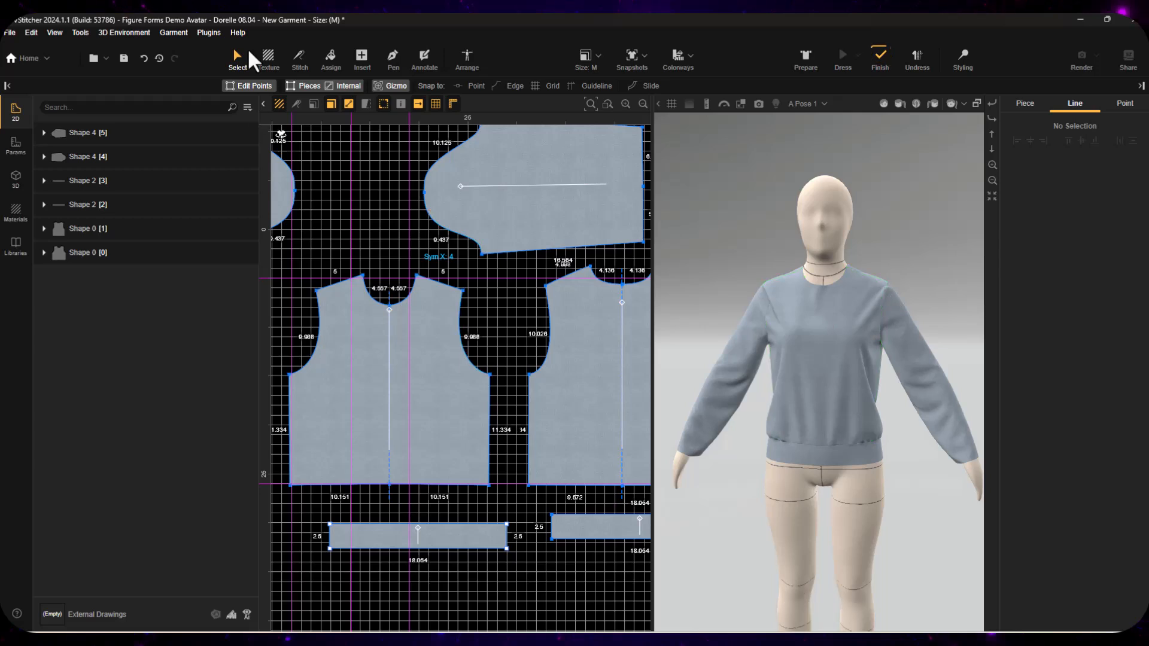
Adjust the front shoulder tip and armhole curve to a shoulder about 5.04 in and an armhole about 10.05 in.
click(463, 291)
drag(463, 291, 462, 287)
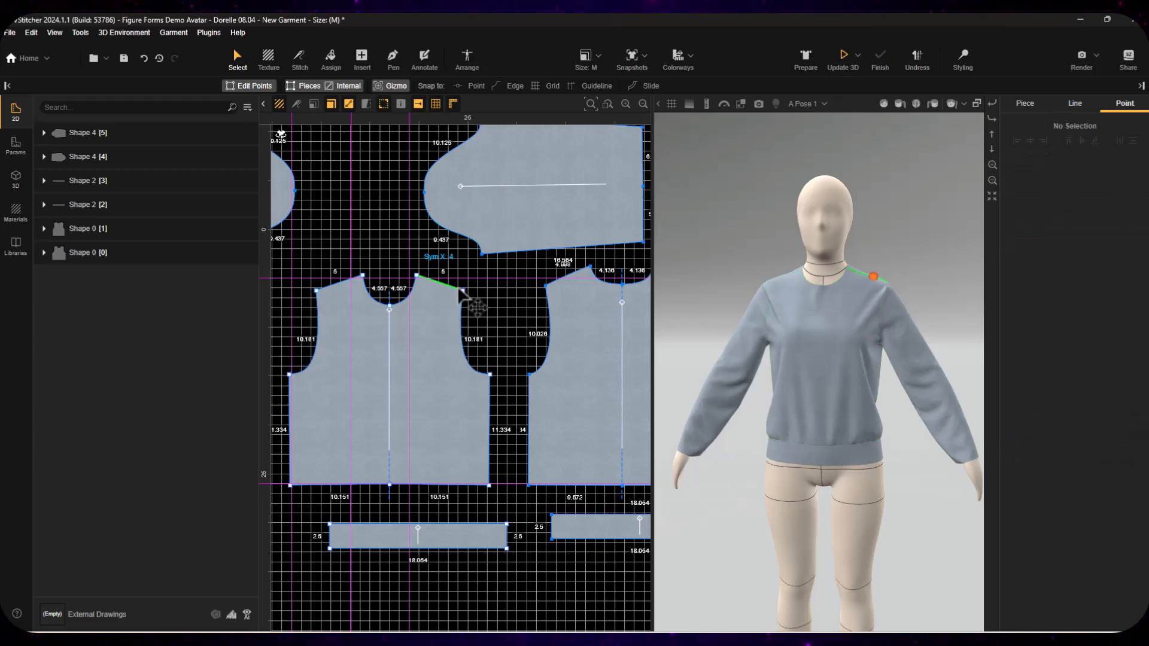
scroll(450, 310, up, 2)
click(538, 433)
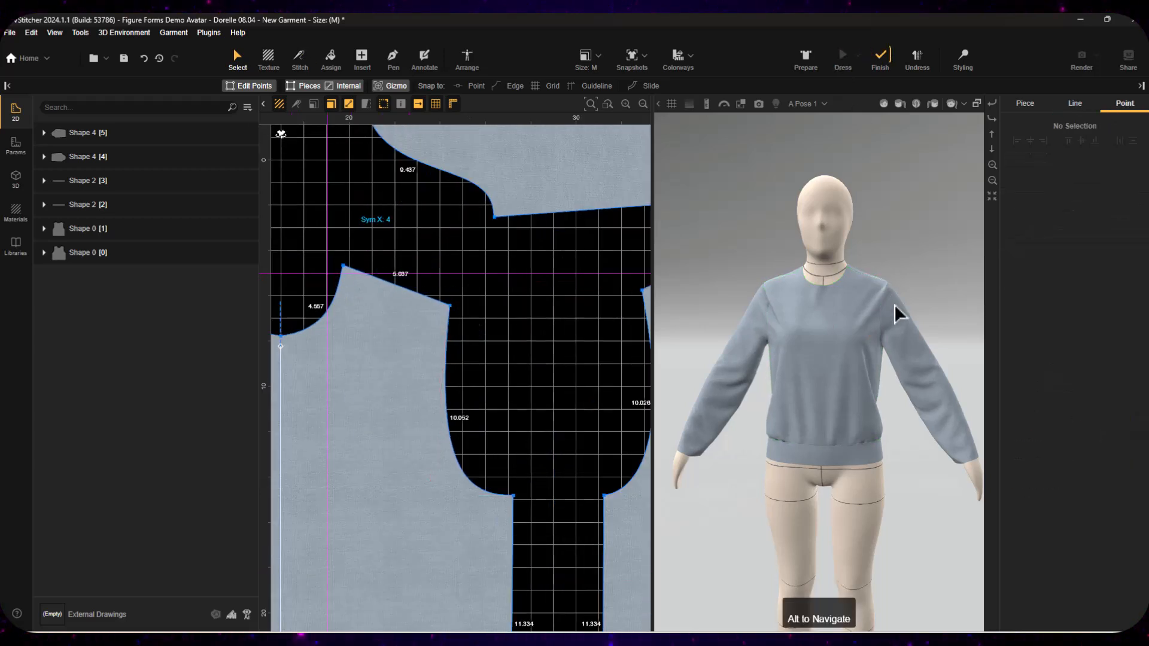
scroll(446, 325, down, 2)
click(395, 362)
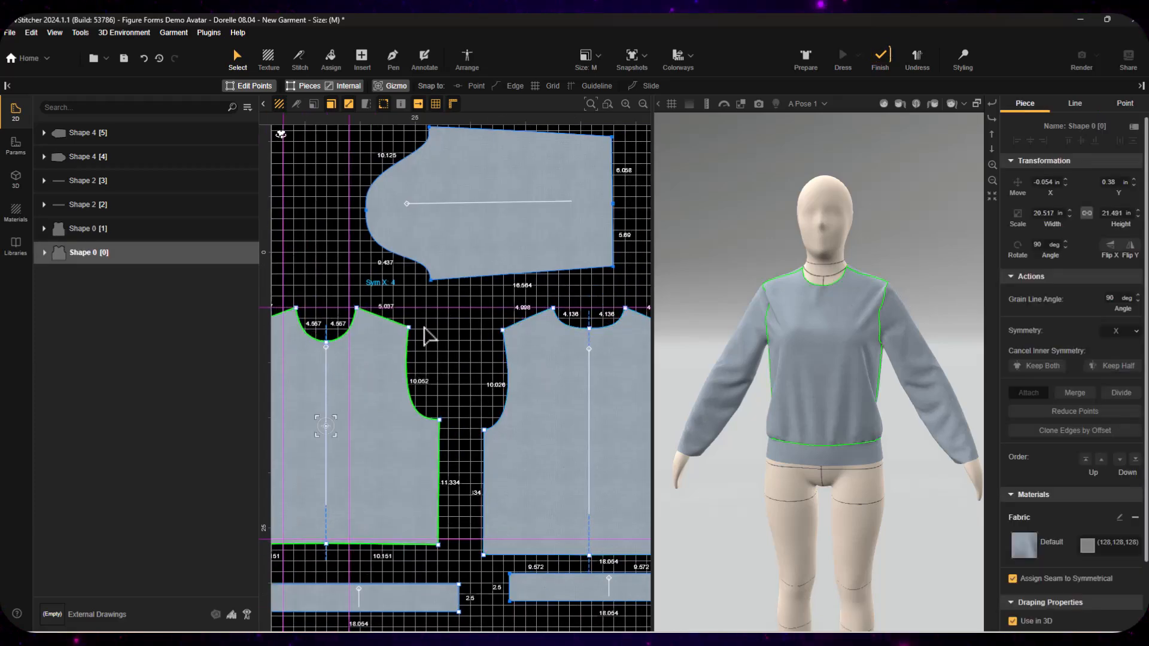
Add a point near the sleeve cap's peak, reshape the cap to halves about 9.94 in and 9.63 in, and update the 3D garment.
middle_drag(924, 297, 941, 257)
drag(941, 257, 742, 235)
click(365, 203)
right_click(366, 203)
click(372, 212)
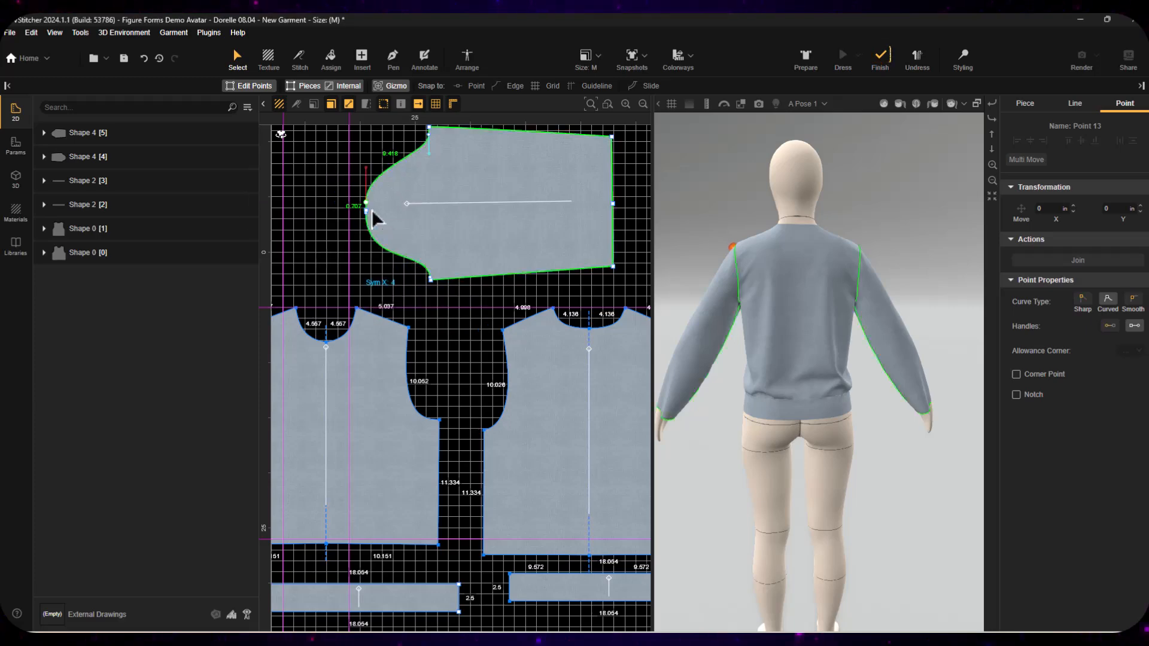
drag(365, 213, 358, 212)
scroll(366, 220, up, 5)
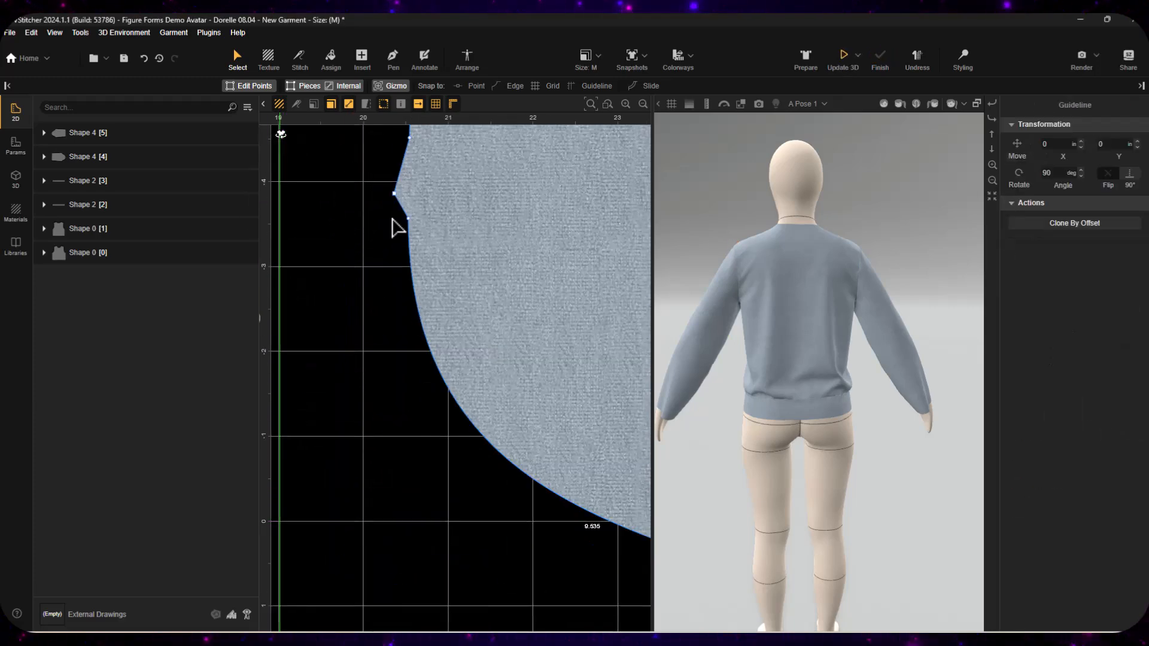
scroll(374, 341, down, 5)
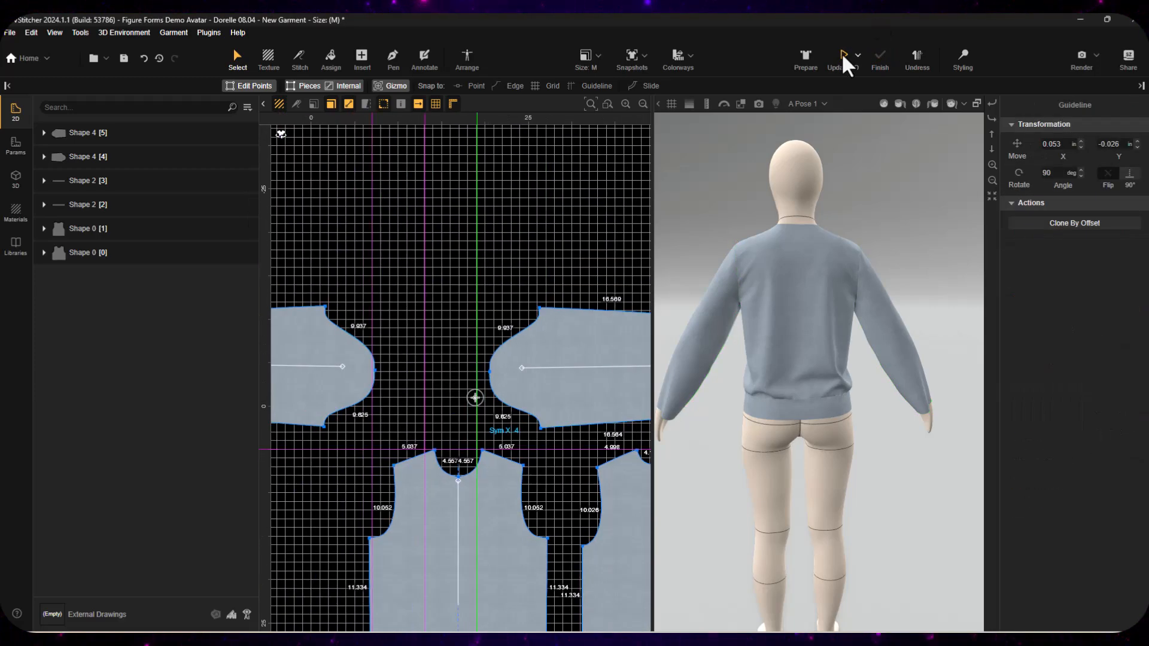
click(844, 59)
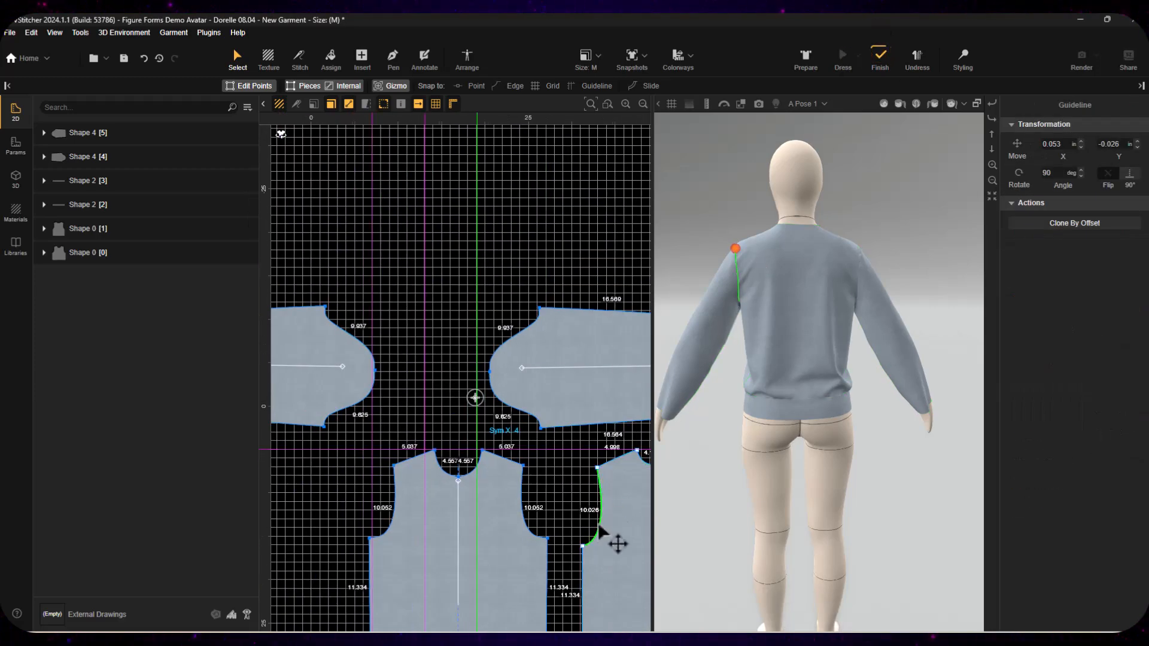
Move the sleeve's back underarm corner outward to lengthen the back cap curve to about 10.44 in.
scroll(539, 372, down, 2)
scroll(518, 377, up, 5)
drag(448, 254, 447, 247)
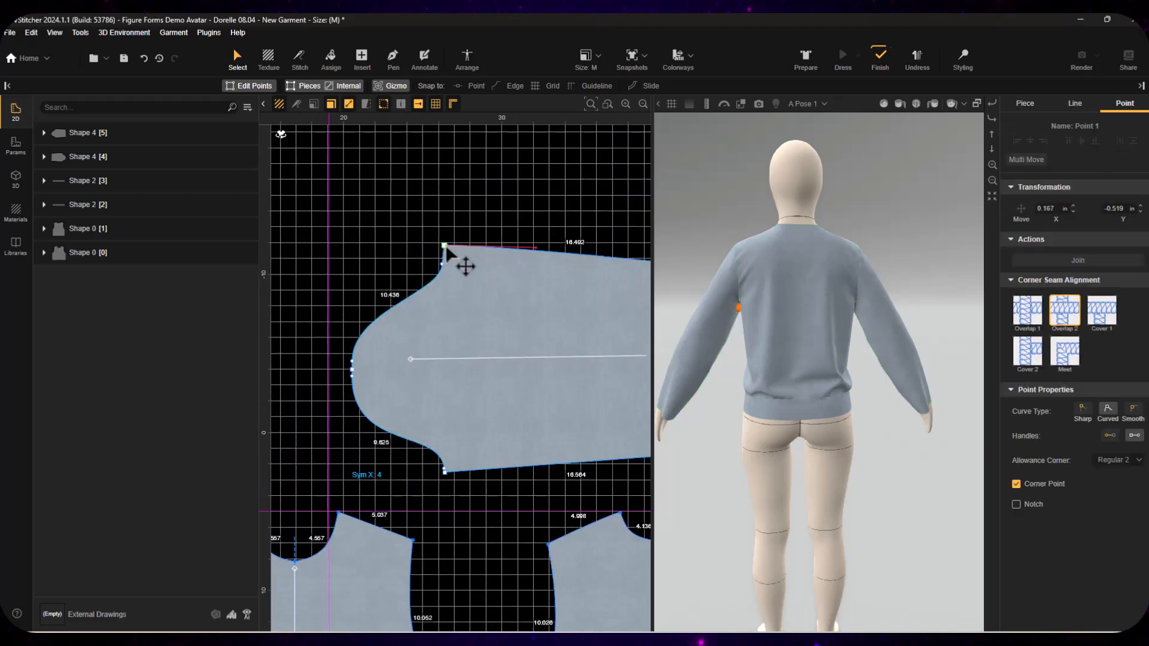
click(486, 229)
Move the sleeve's back hem corner outward to a half hem about 6.32 in wide and update the 3D garment.
middle_drag(616, 258, 373, 258)
click(460, 266)
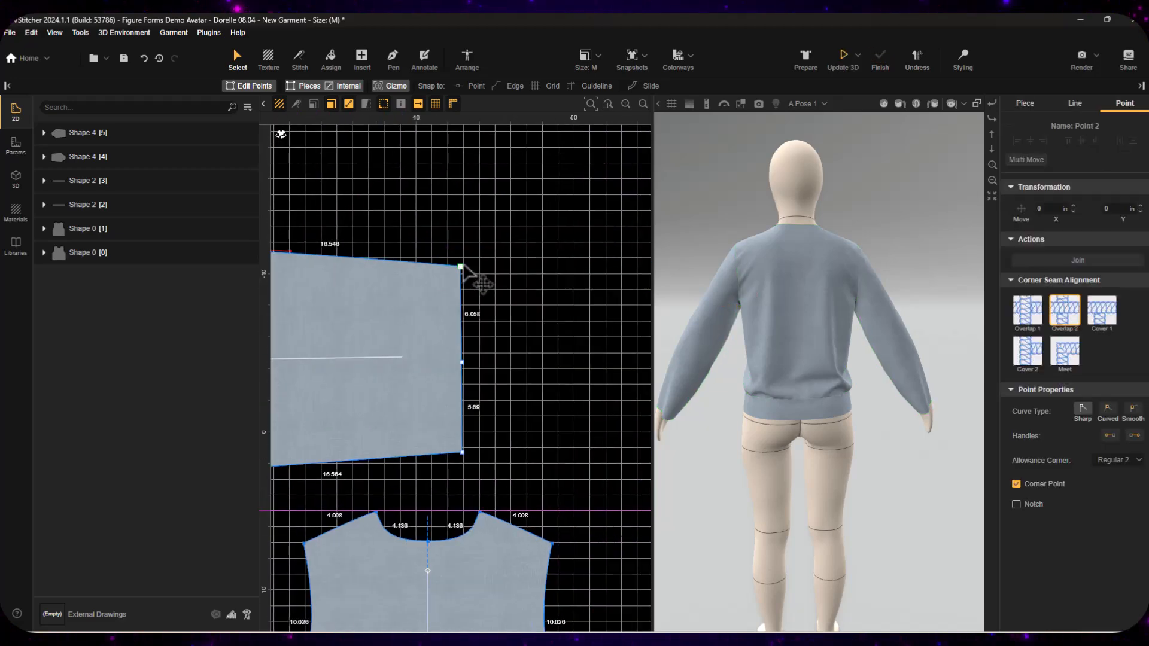
drag(463, 262, 462, 262)
scroll(473, 267, down, 1)
middle_drag(487, 273, 554, 288)
click(295, 267)
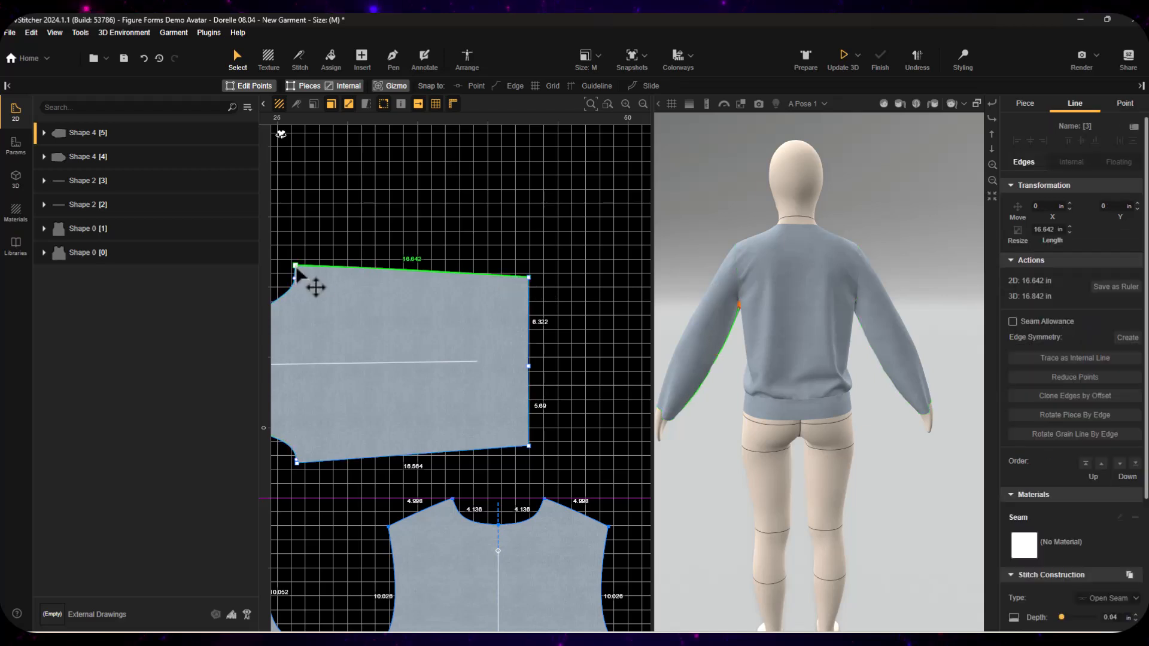
click(558, 238)
scroll(559, 245, down, 2)
click(843, 58)
Delete the midpoint on the sleeve hem and shorten the sleeve to side edges about 15.5 in long.
alt+drag(777, 333, 729, 473)
click(542, 342)
key(Delete)
drag(542, 344, 532, 342)
click(575, 345)
Switch the avatar's pose to Arms Down and turn it to check the sleeve from the side.
click(806, 104)
click(772, 296)
click(662, 367)
scroll(817, 378, up, 3)
alt+drag(960, 305, 818, 385)
scroll(310, 332, up, 3)
Rework the points at the sleeve cap's peak into a smooth cap with halves about 10.07 in and 9.78 in.
click(323, 350)
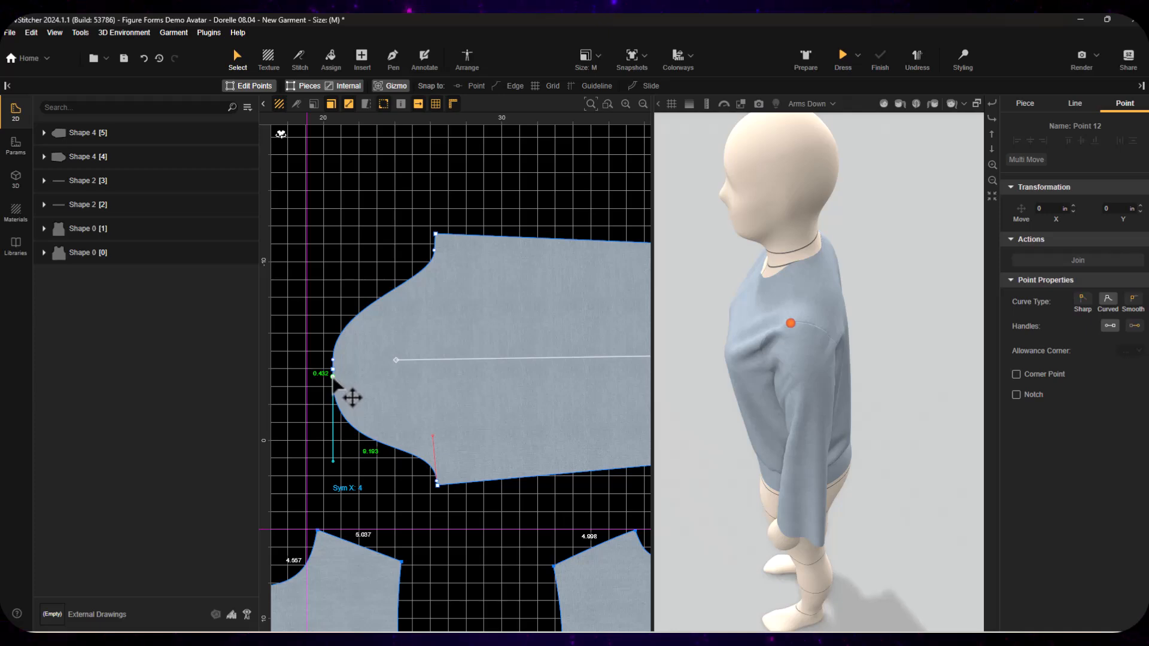
click(1017, 374)
drag(335, 381, 335, 382)
scroll(329, 376, up, 3)
scroll(358, 346, down, 5)
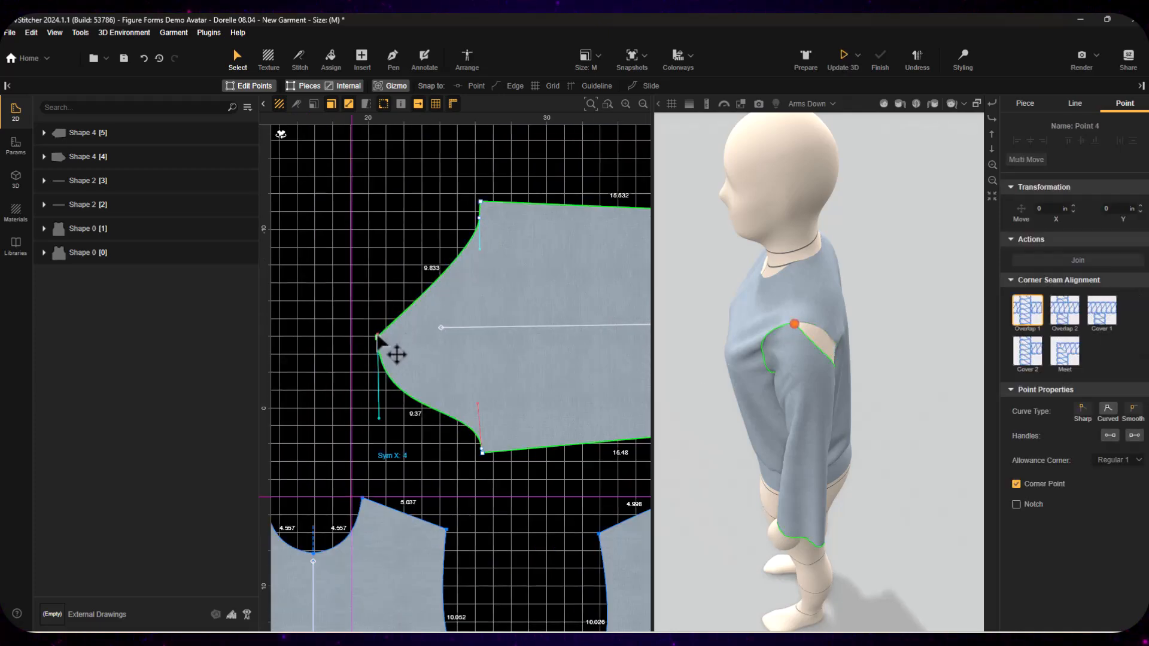
click(479, 218)
drag(378, 338, 374, 333)
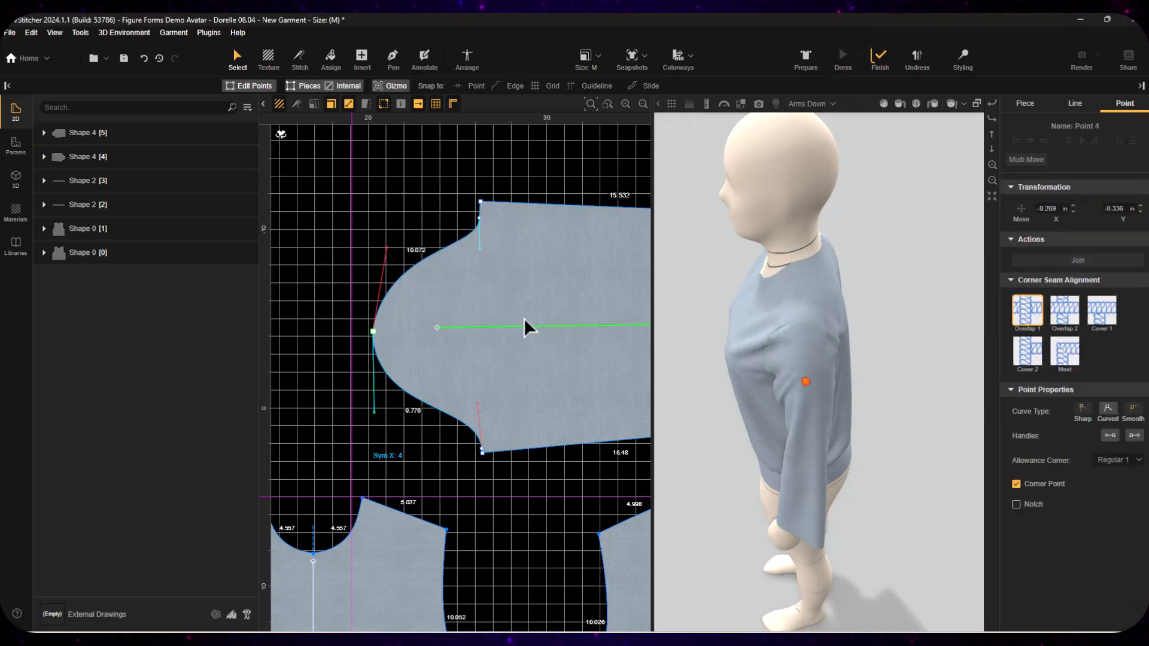
Check the sleeves from the front, raise the cap's peak to halves about 11.24 in and 11 in, and update the 3D garment.
scroll(398, 340, right, 3)
click(992, 119)
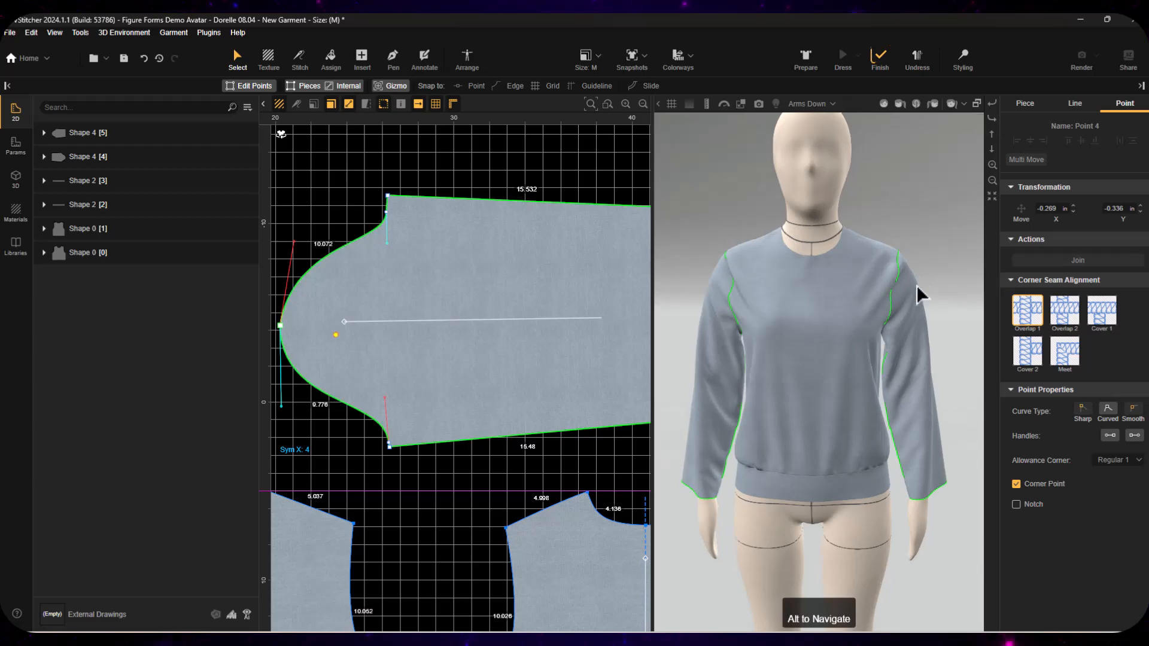
middle_drag(391, 281, 483, 265)
drag(373, 308, 345, 308)
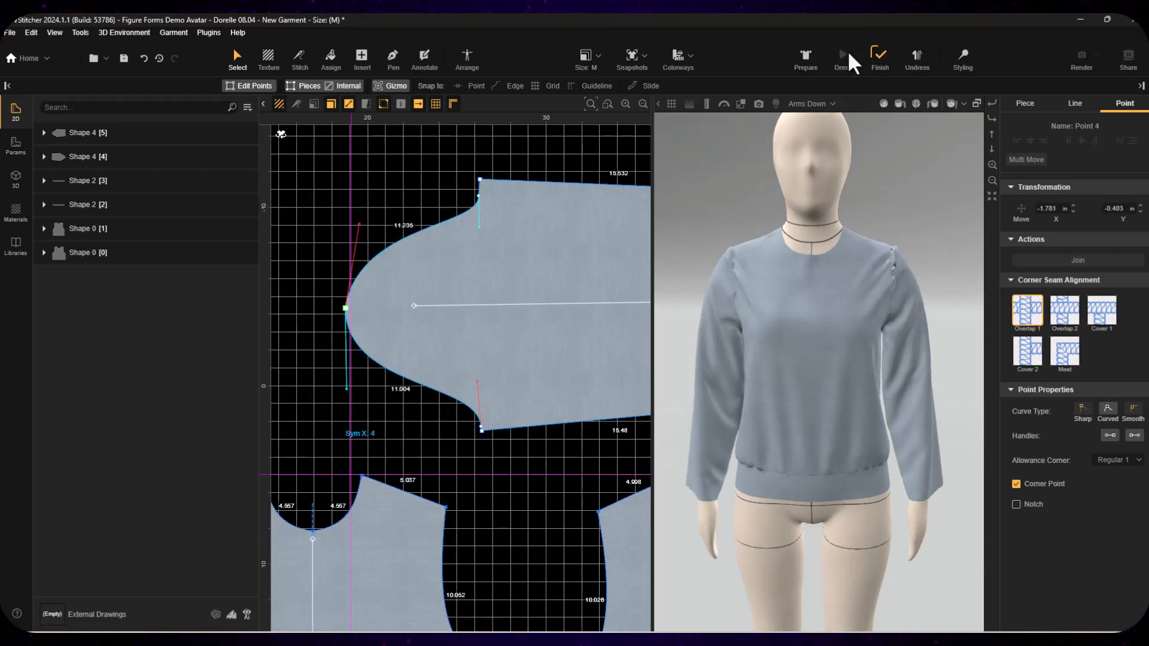
Lower the front and back underarm corners to armholes about 11.02 in and 11.17 in, and update the 3D garment.
scroll(508, 466, down, 5)
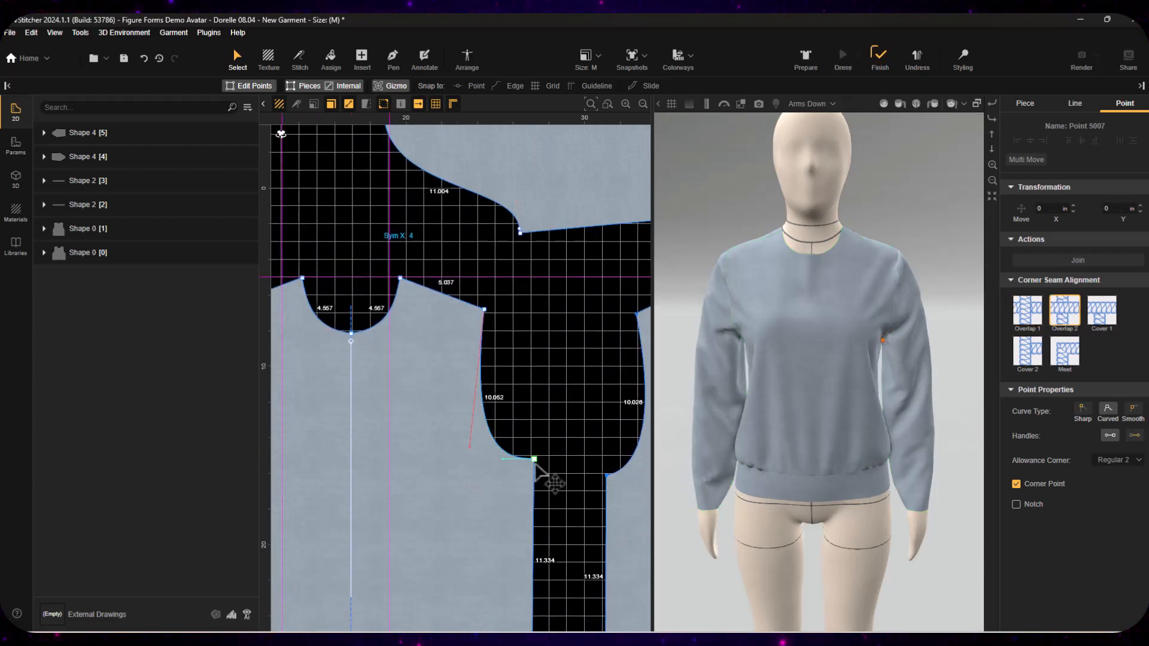
scroll(527, 389, down, 5)
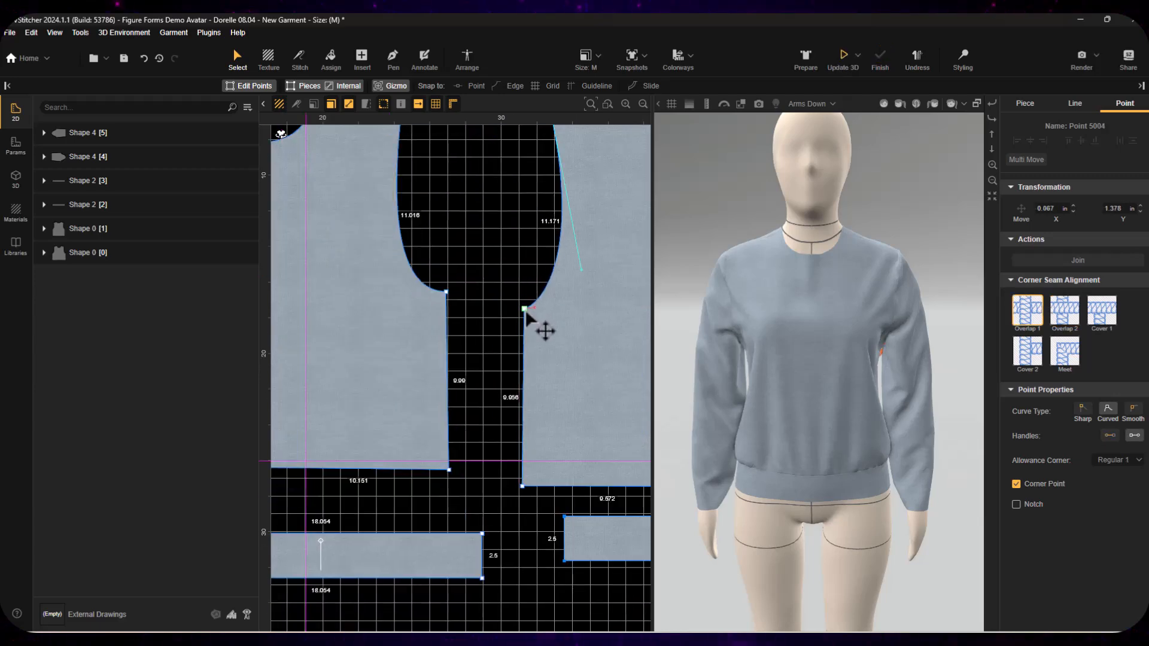
scroll(506, 411, down, 5)
scroll(530, 492, up, 3)
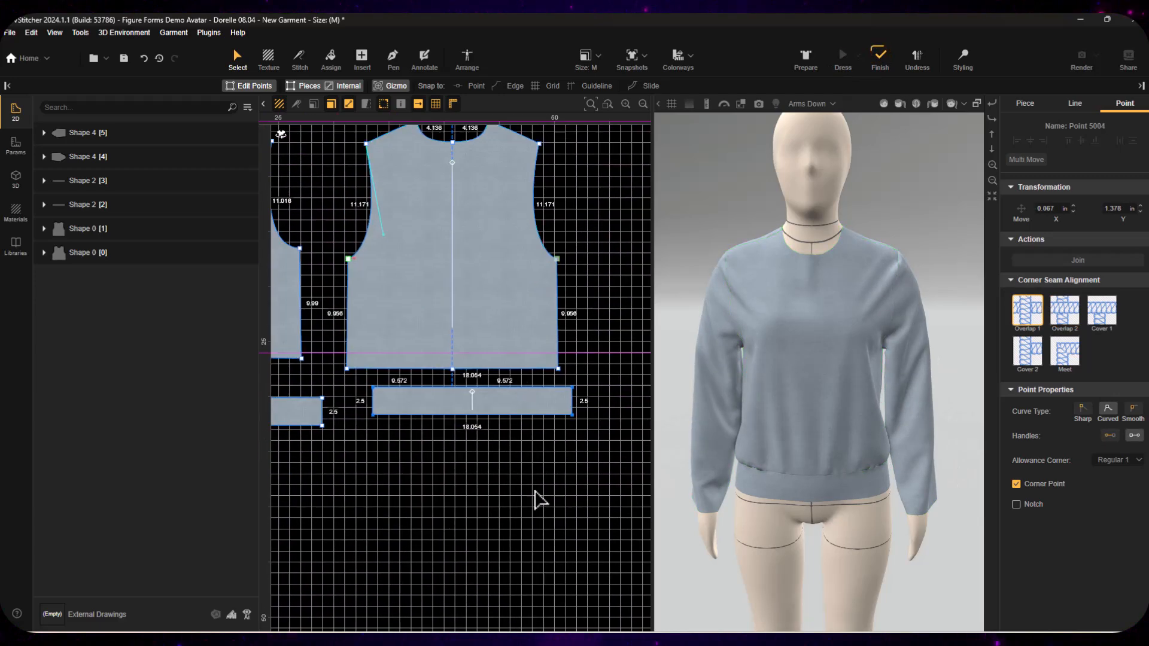
Shift the sleeve cap's peak point until the cap halves are about 11.04 in and 11.54 in, and update the 3D garment.
right_drag(886, 270, 687, 218)
right_drag(856, 287, 1111, 308)
click(760, 289)
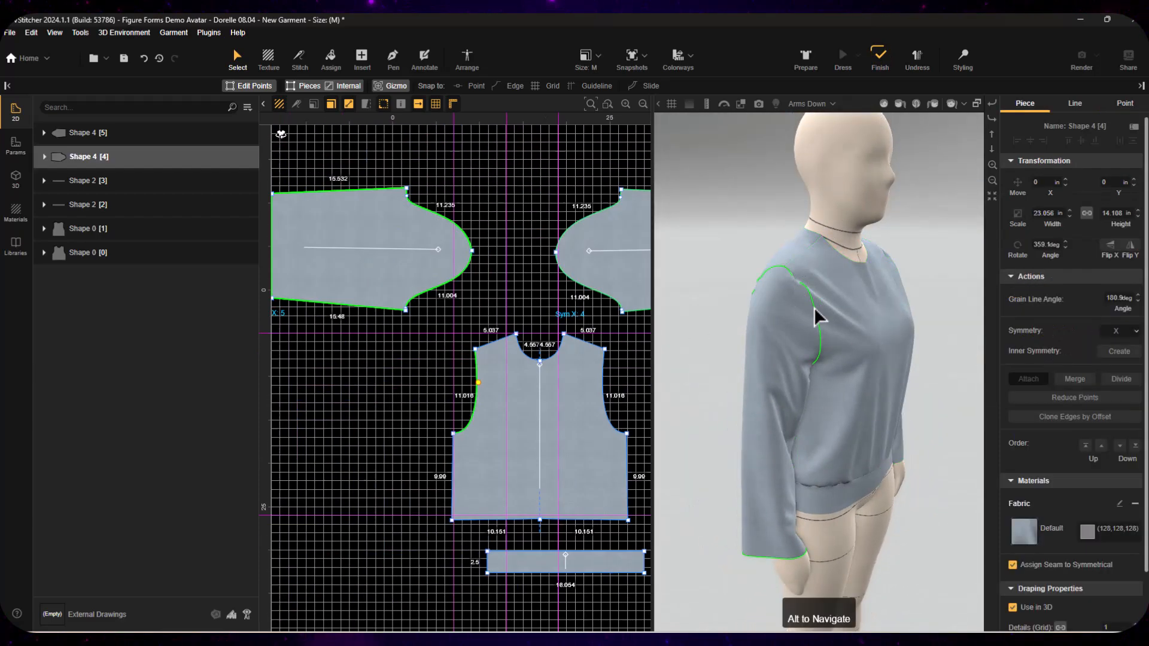
drag(473, 251, 471, 242)
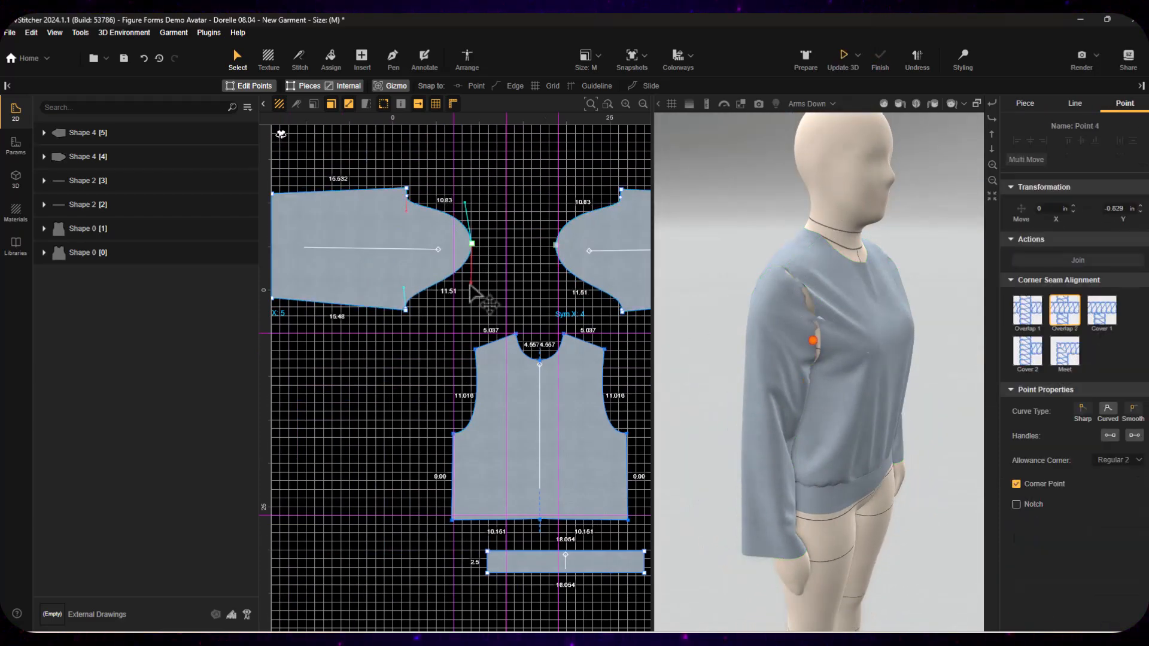
click(843, 58)
click(760, 325)
Pull the lower part of both sleeves into place on the avatar with the 3D Styling pinch tool.
click(963, 59)
click(765, 298)
right_drag(958, 251, 900, 249)
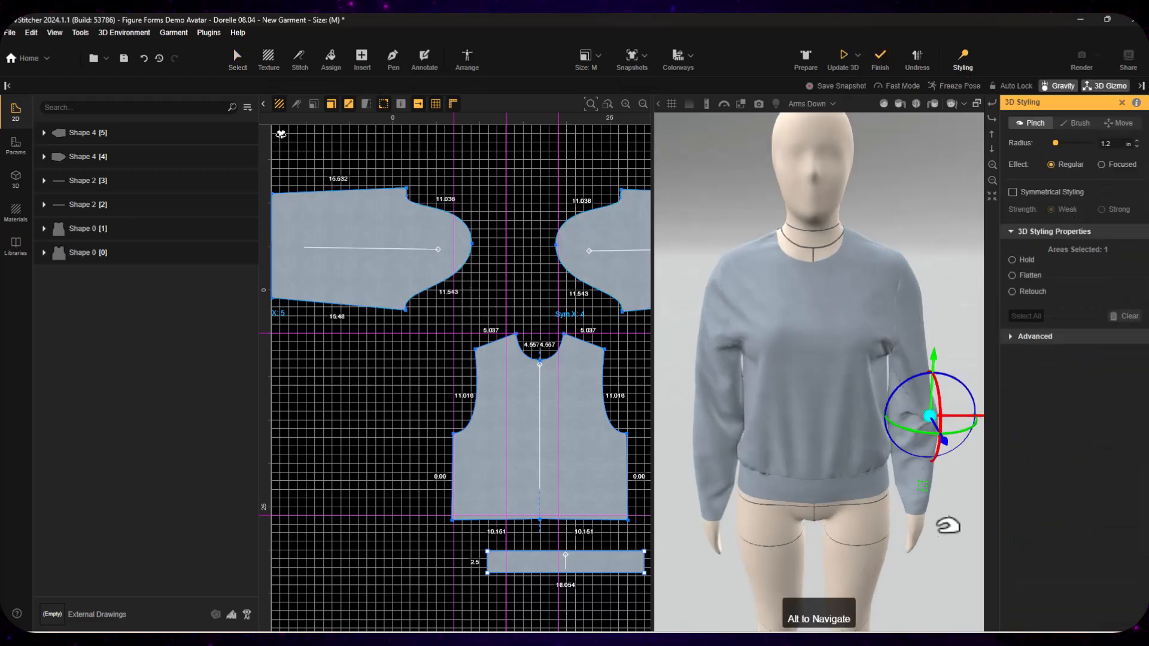
click(721, 485)
Move the sleeve's hem edge inward to shorten the underarm seams to about 14.4 in and 14.3 in.
click(238, 59)
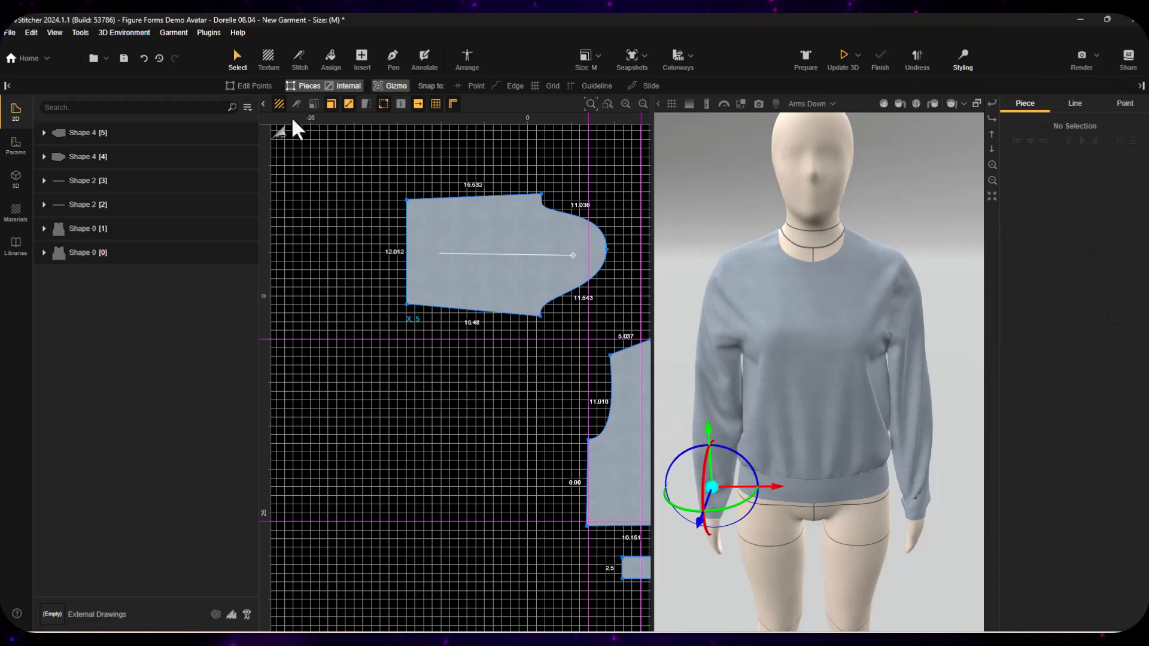
click(249, 87)
drag(407, 255, 417, 256)
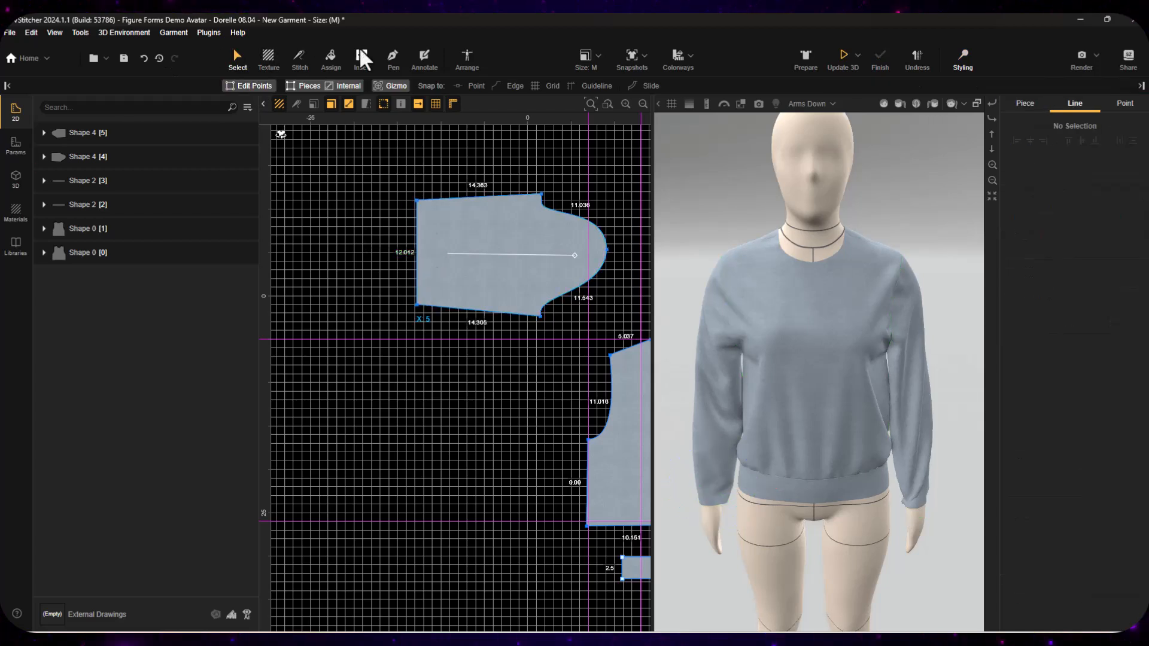
Insert a 10 by 2.5 in rectangle as a cuff and turn it upright beside the sleeve hem.
click(365, 59)
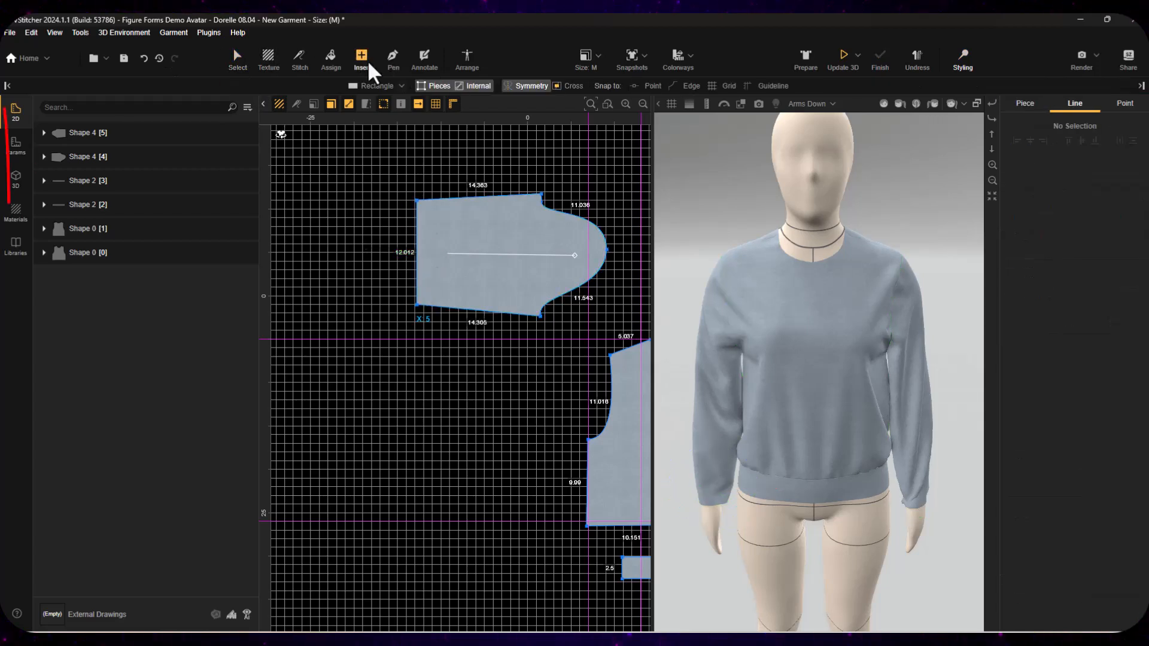
click(326, 204)
text(2.5)
click(570, 357)
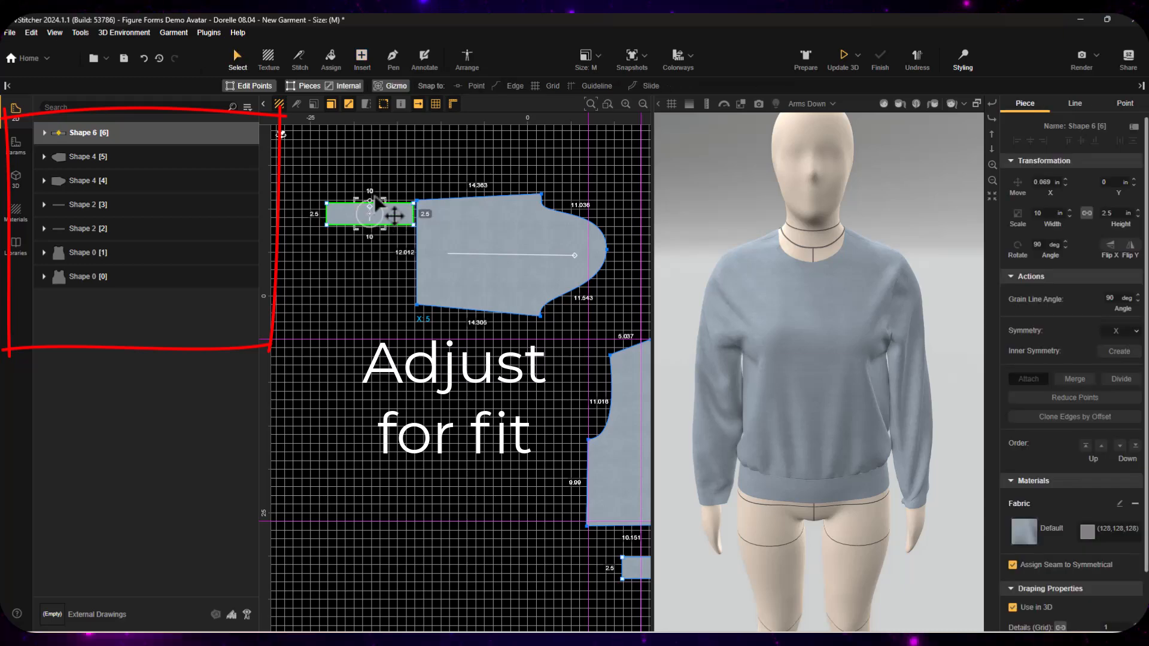
drag(376, 201, 419, 252)
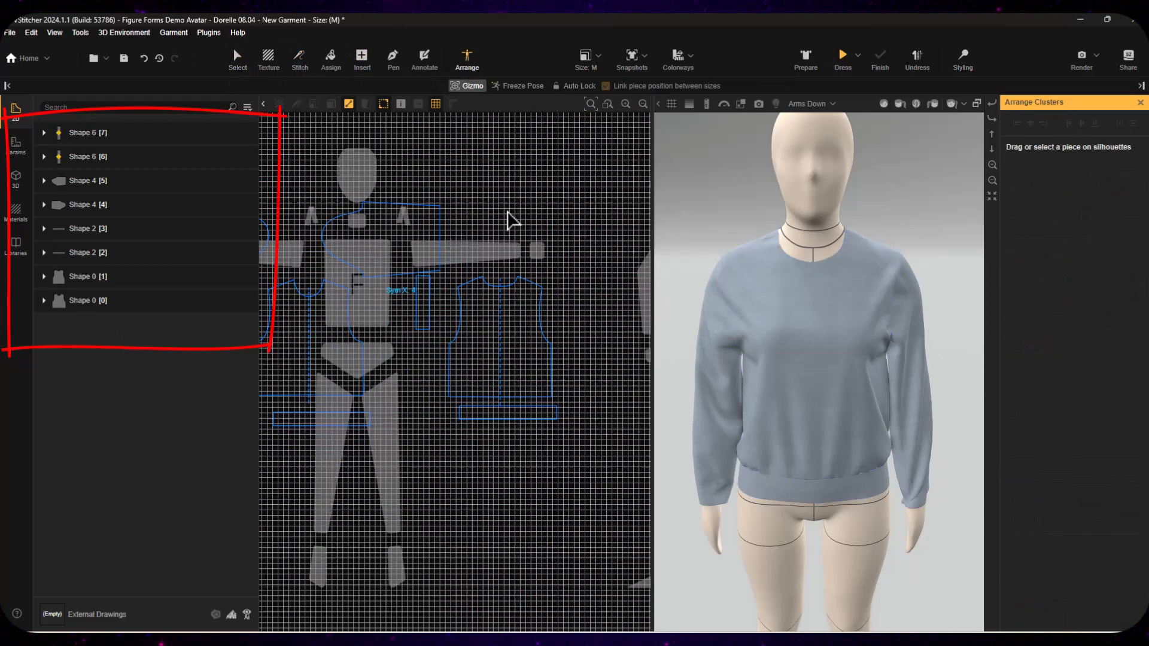
Arrange the cuff on the front right wrist of the avatar silhouette and dress the garment.
click(350, 315)
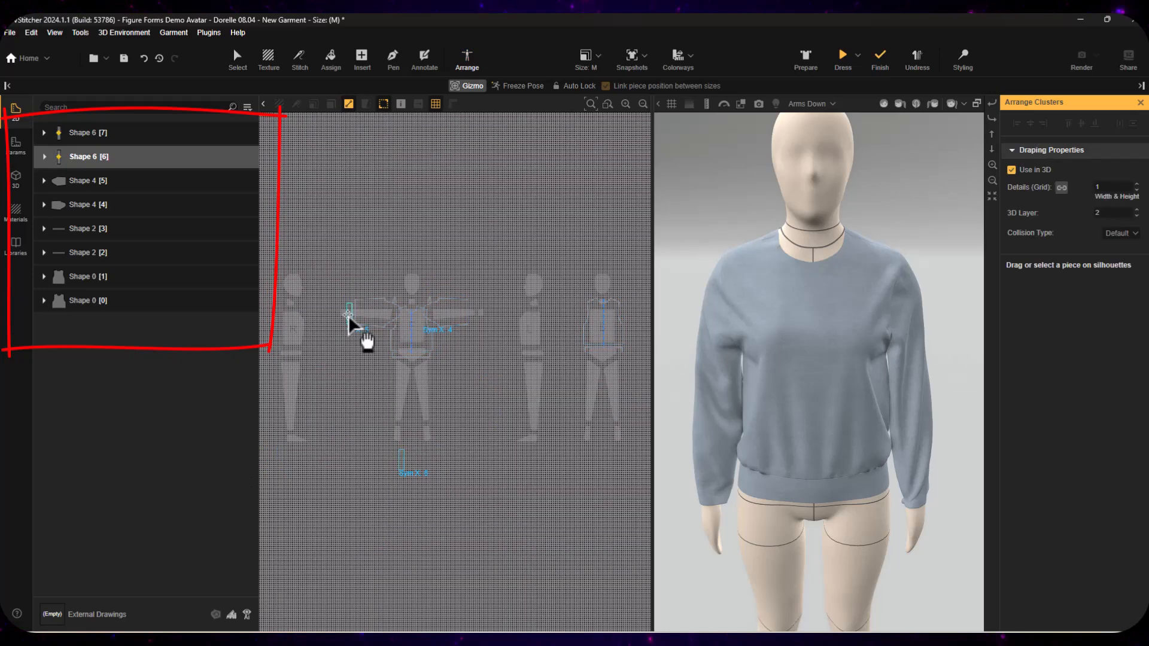
drag(350, 315, 347, 317)
click(843, 58)
click(879, 59)
Switch the avatar to A Pose 1 and pull the sleeve on its left arm into place with 3D Styling.
click(812, 104)
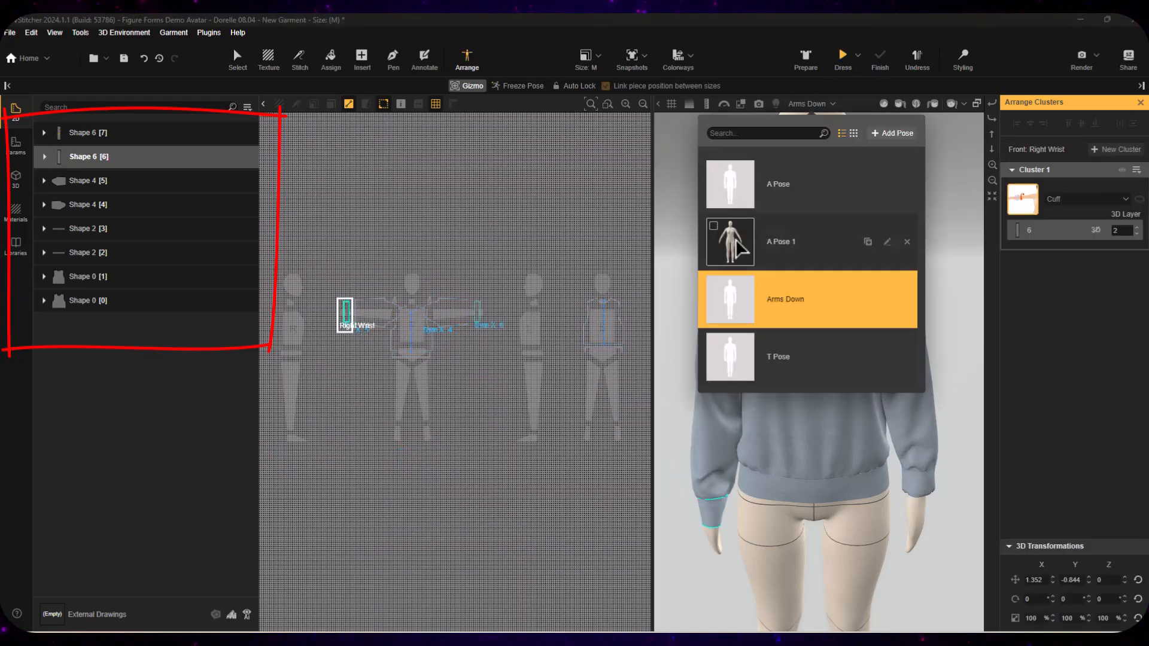
click(744, 239)
click(963, 59)
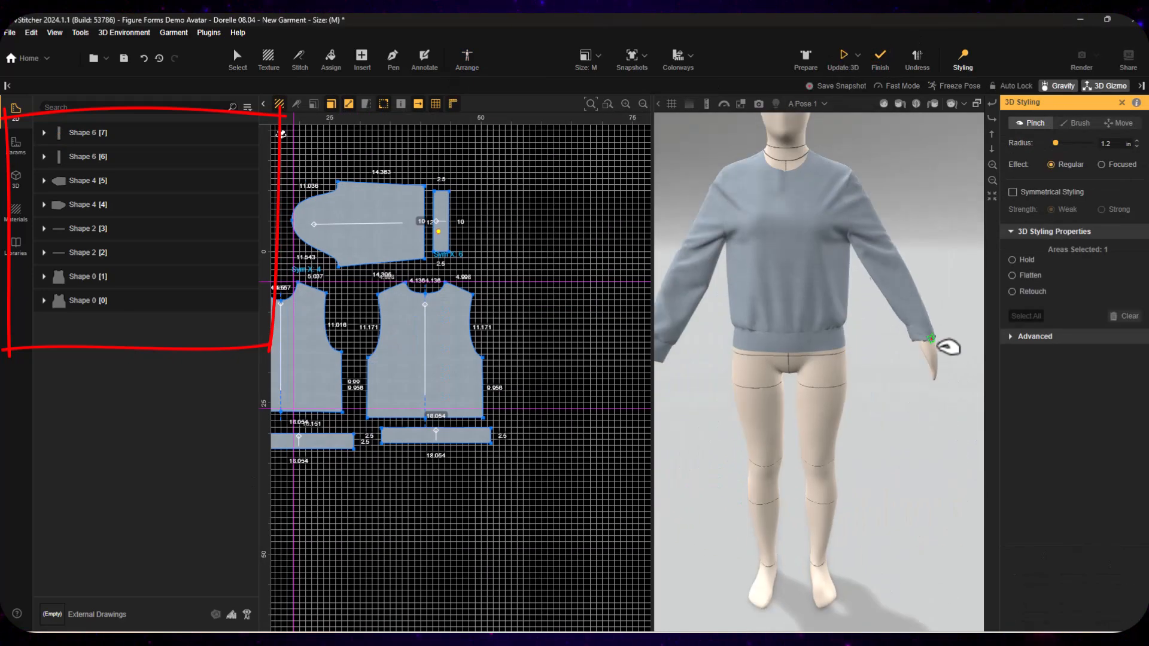
drag(880, 261, 938, 231)
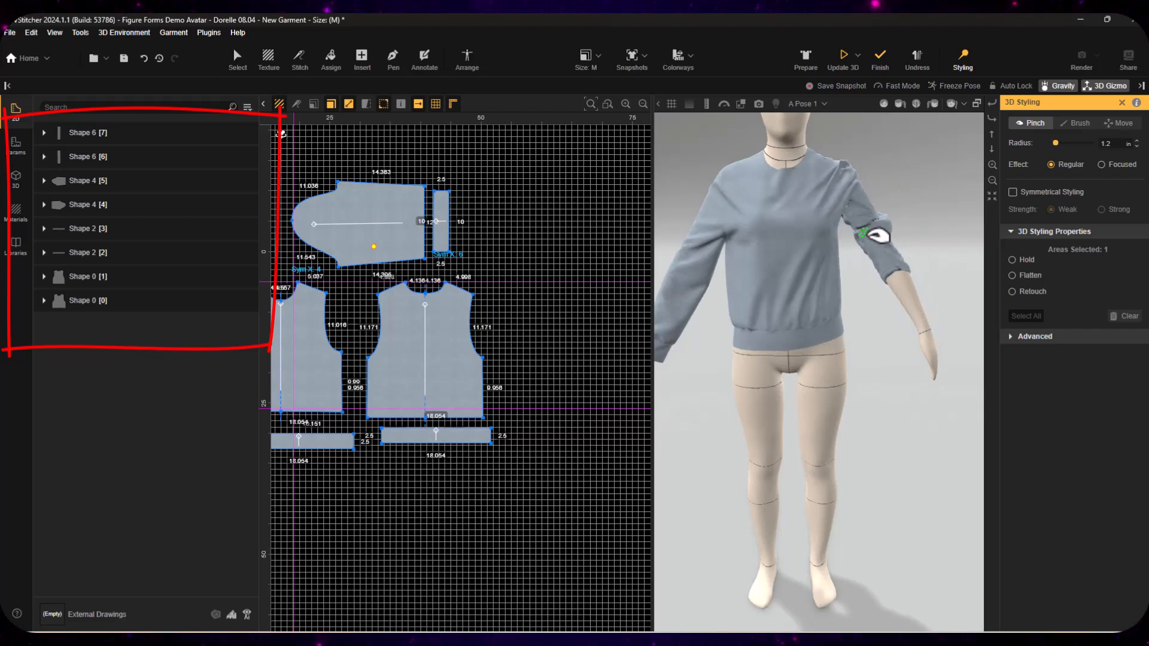
click(926, 327)
click(881, 239)
drag(911, 293, 914, 318)
drag(881, 257, 898, 354)
drag(905, 300, 885, 262)
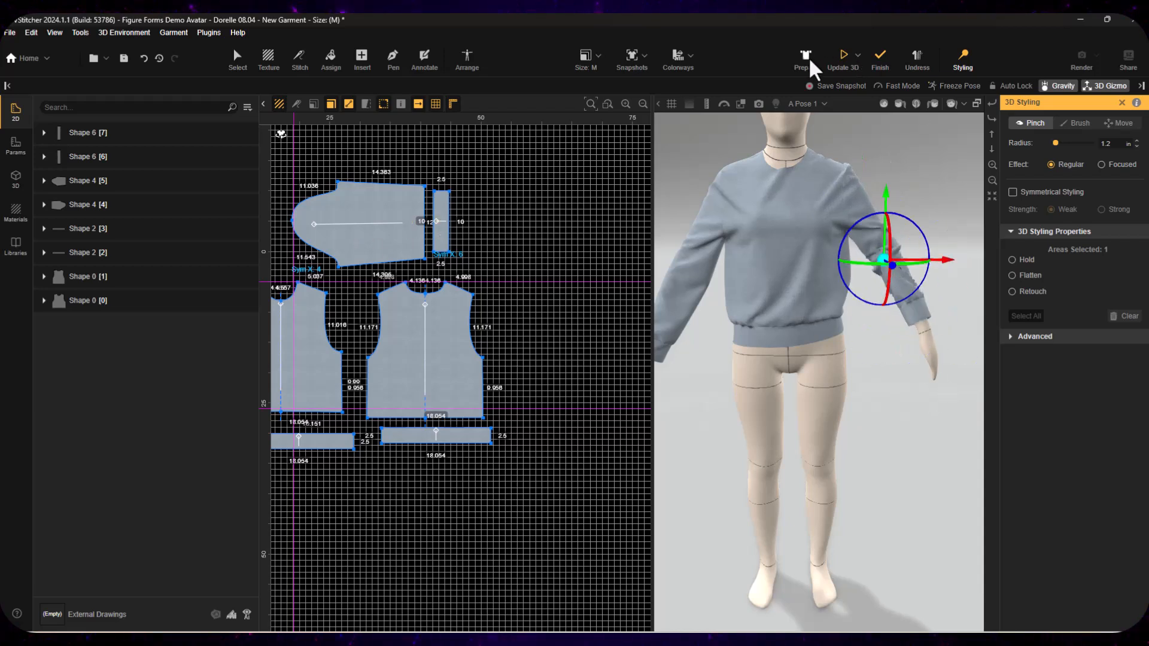
Update the 3D garment, turn it to the back, and pull the sleeve end at the avatar's right side of view into place.
click(840, 60)
drag(932, 314, 856, 343)
drag(904, 376, 751, 395)
drag(850, 349, 856, 365)
click(908, 343)
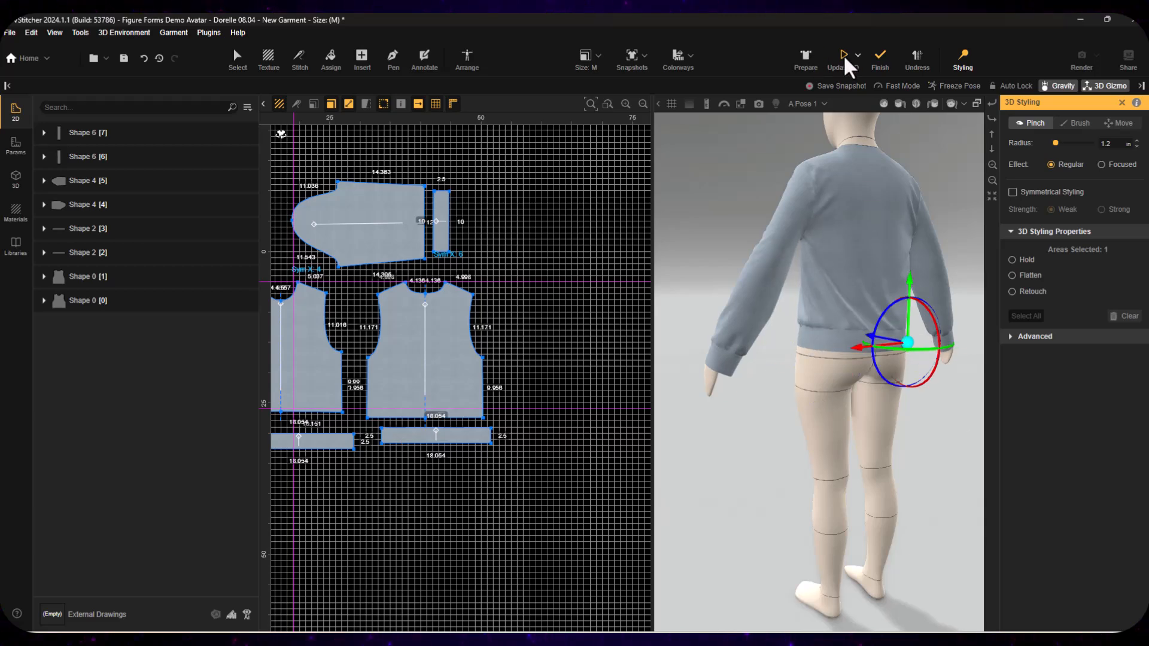
click(845, 59)
Shorten the cuff's long edges to about 8.86 in and move the sleeve's hem edge in to underarm seams of about 13.6 in.
click(442, 206)
click(238, 58)
click(441, 206)
click(252, 87)
scroll(442, 186, up, 5)
drag(442, 204, 442, 222)
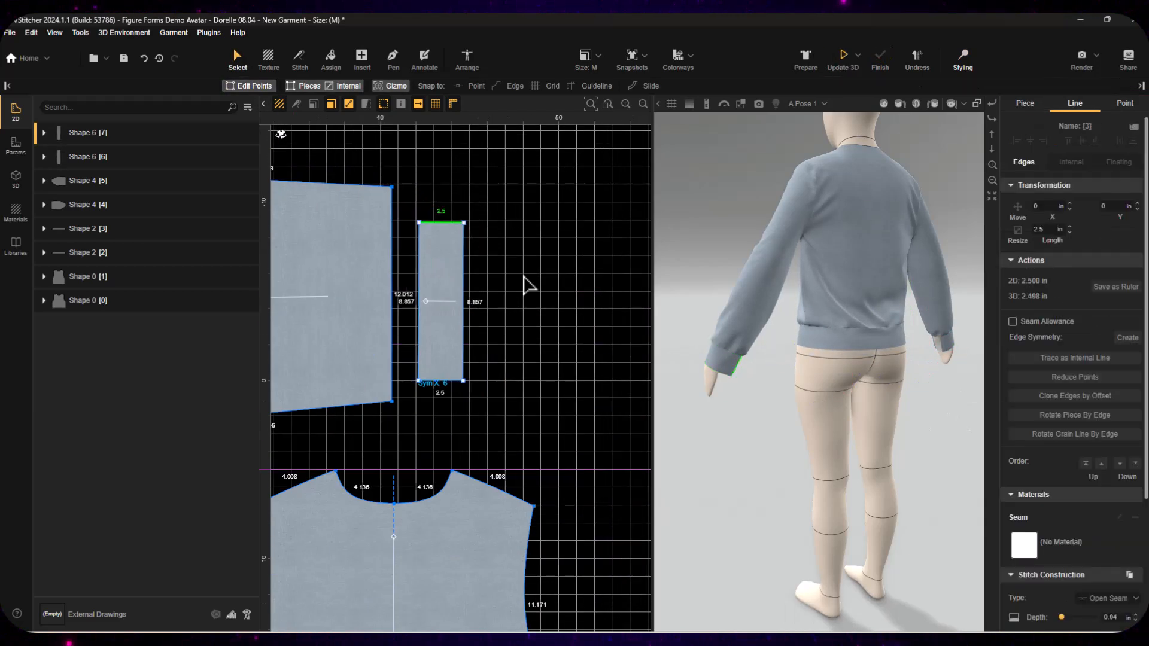
drag(392, 350, 383, 350)
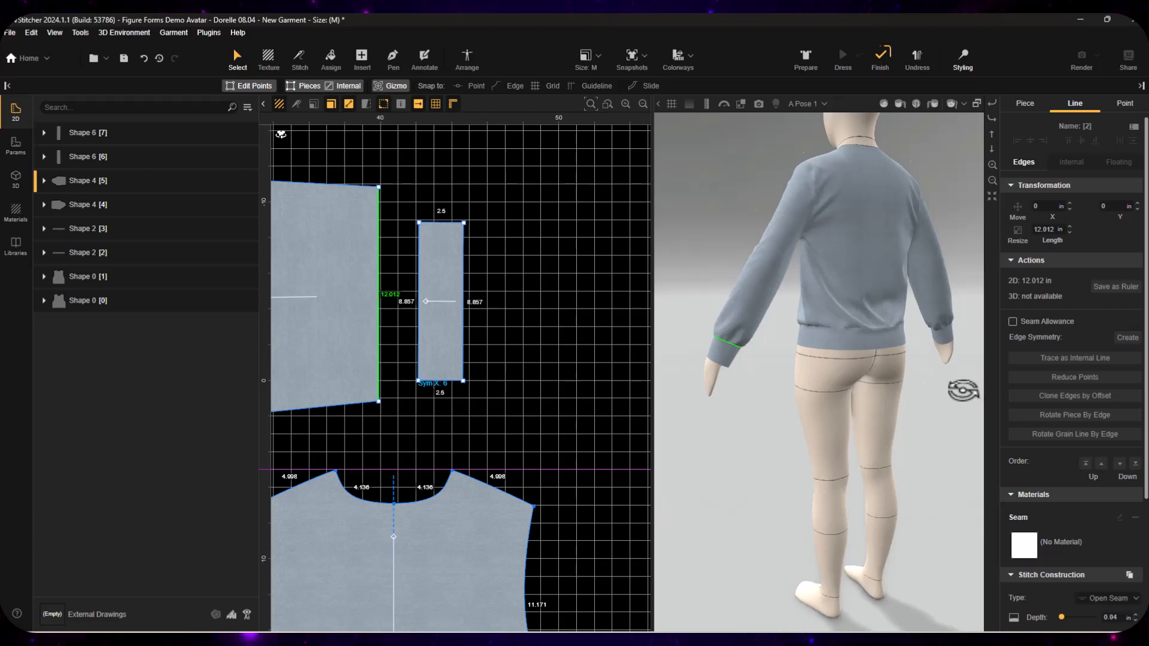
Turn the avatar to the front and switch its pose to Arms Down.
right_drag(963, 395, 760, 394)
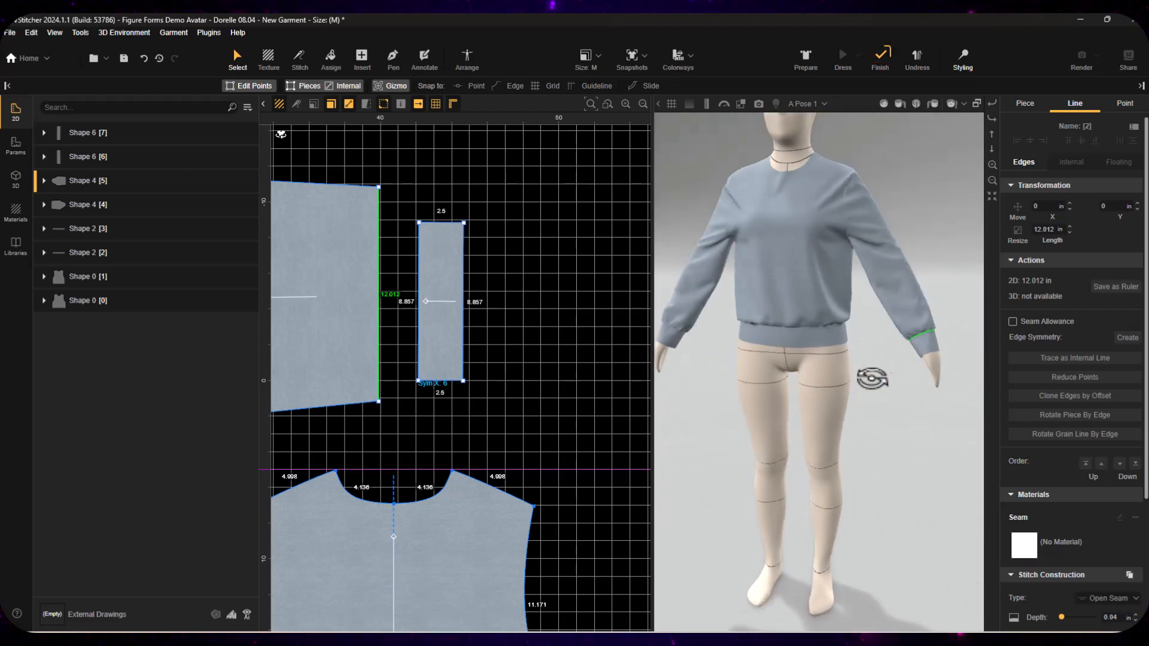
click(808, 103)
click(727, 302)
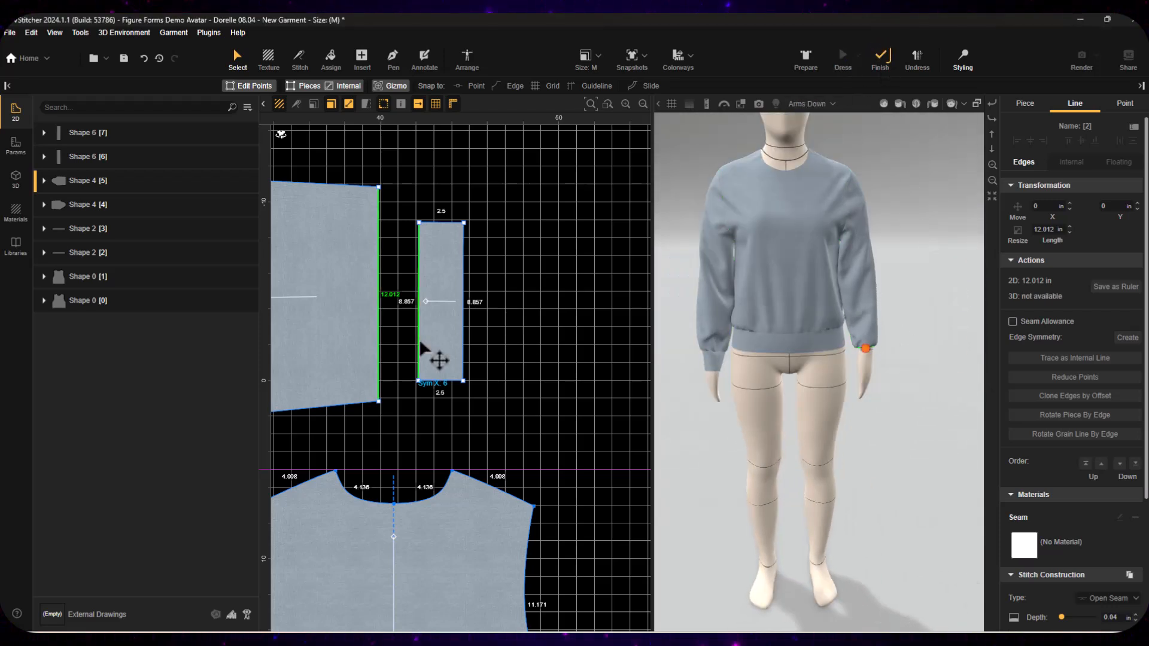
click(441, 338)
click(907, 286)
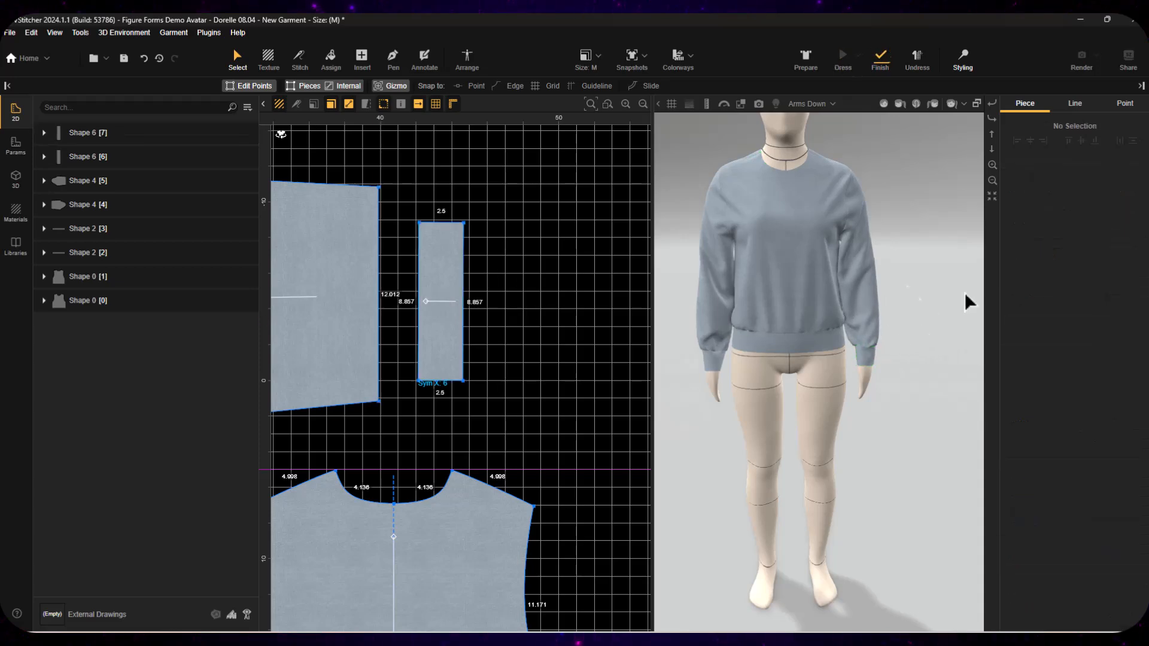
Reshape the front armhole curve with the shoulder point's handle to about 10.79 in.
scroll(548, 373, up, 1)
middle_drag(548, 373, 838, 162)
middle_drag(324, 360, 537, 322)
click(546, 270)
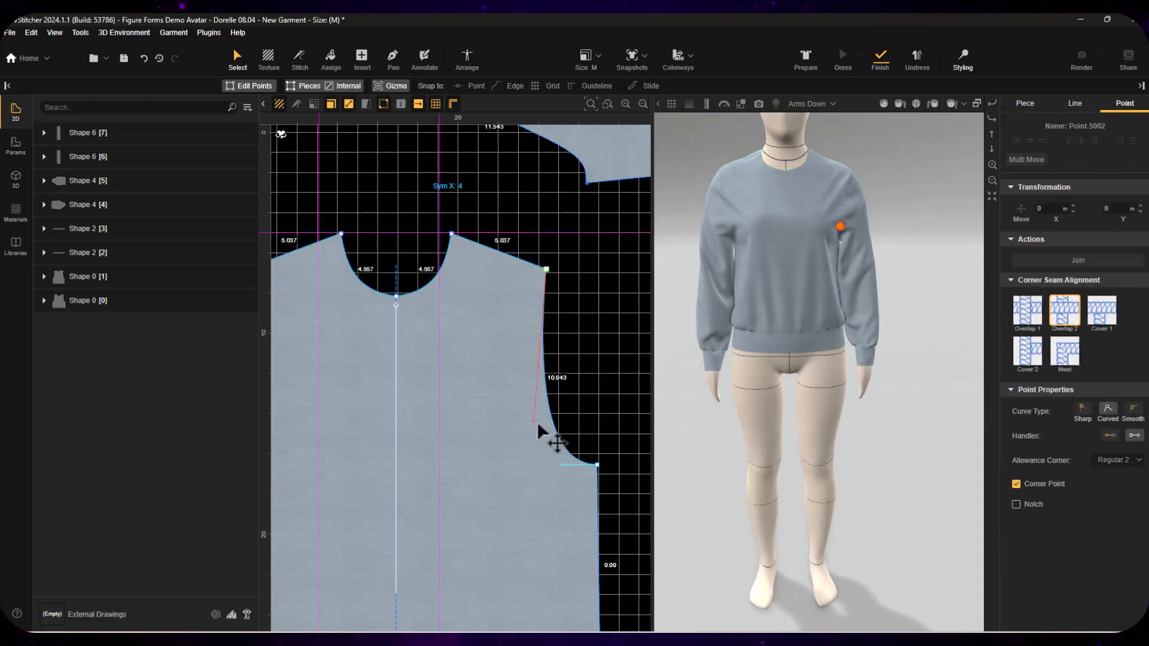
scroll(599, 419, down, 1)
click(671, 103)
right_drag(928, 200, 910, 231)
click(674, 104)
Move the sleeve and cuff pieces closer together above the body pieces in the 2D pattern layout.
scroll(525, 356, down, 7)
drag(353, 246, 629, 331)
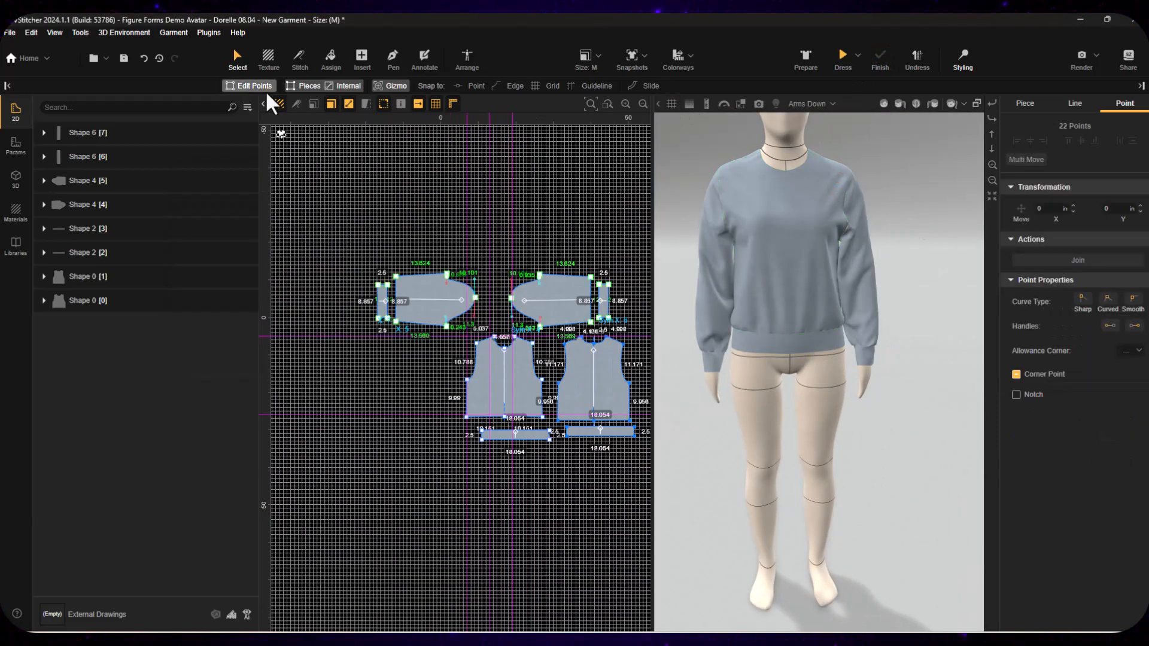
drag(547, 284, 593, 288)
scroll(616, 302, up, 6)
middle_drag(622, 260, 507, 241)
drag(506, 239, 625, 237)
scroll(610, 383, down, 2)
click(611, 379)
scroll(616, 383, down, 3)
middle_drag(431, 359, 556, 324)
drag(346, 240, 558, 304)
middle_drag(603, 436, 470, 404)
Align the hem bands directly beneath the front and back body pieces in the 2D layout.
drag(431, 458, 415, 443)
drag(526, 453, 517, 449)
click(604, 462)
scroll(454, 192, up, 2)
click(340, 281)
scroll(634, 392, down, 2)
middle_drag(635, 392, 593, 345)
click(573, 273)
click(600, 271)
click(561, 460)
click(557, 440)
click(558, 507)
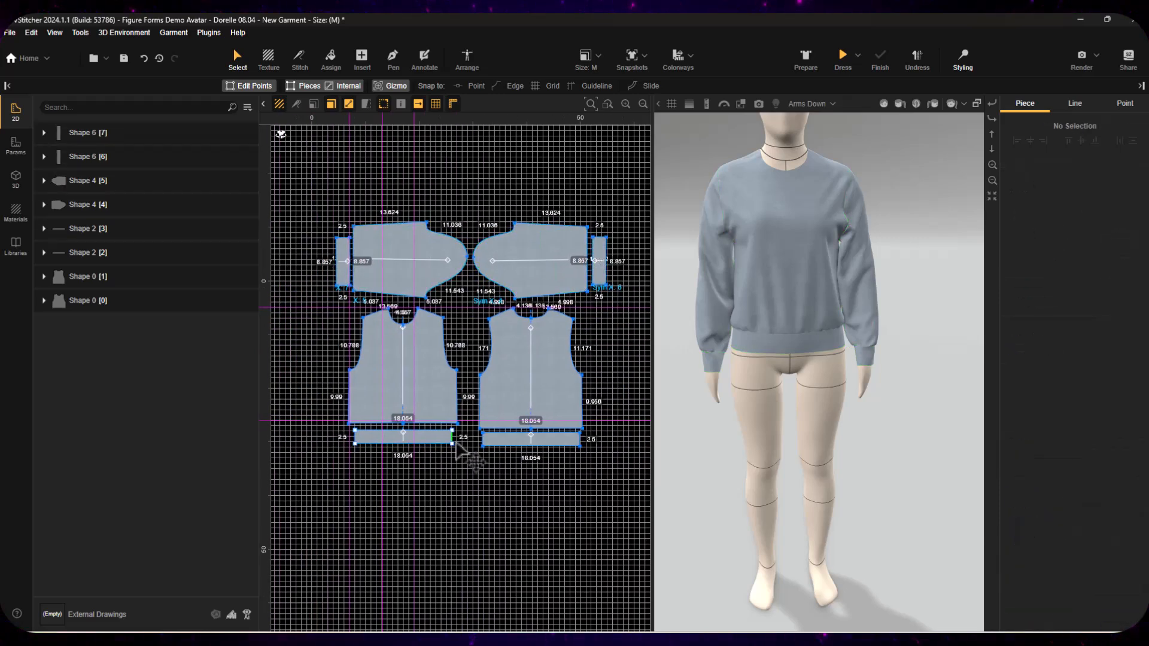
Move the sleeves and cuffs higher to leave clear space above the body pieces.
drag(326, 207, 567, 248)
click(574, 288)
scroll(539, 296, up, 3)
middle_drag(517, 299, 587, 290)
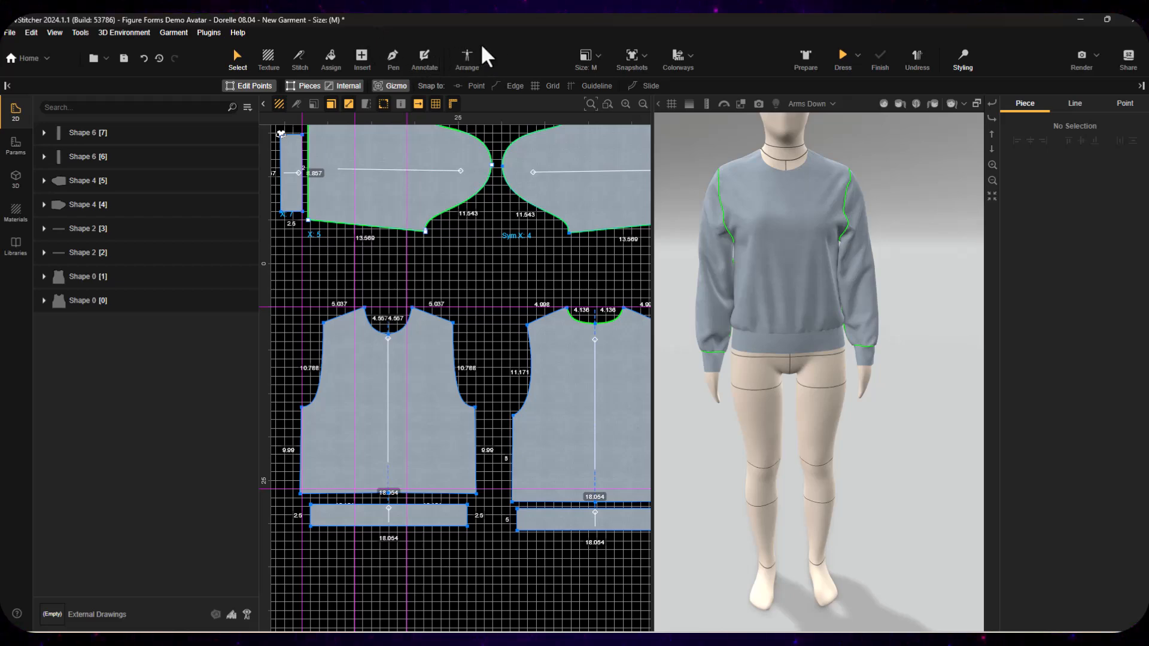
Reshape the front neckline with its points and curve handles to halves about 4.65 in each.
scroll(819, 251, up, 5)
middle_drag(856, 240, 928, 533)
scroll(396, 318, up, 8)
click(339, 425)
drag(417, 422, 469, 421)
middle_drag(463, 359, 720, 329)
drag(516, 392, 461, 390)
scroll(531, 325, down, 3)
click(469, 309)
click(462, 245)
drag(473, 308, 476, 323)
drag(483, 374, 483, 380)
scroll(509, 323, down, 4)
middle_drag(508, 324, 475, 330)
click(506, 358)
drag(461, 360, 469, 359)
click(484, 341)
scroll(483, 341, up, 2)
middle_drag(482, 343, 395, 406)
Select the front and back neckline edges to get their combined length, and insert a 17.5 by 0.75 in neckband rectangle.
click(395, 407)
shift+click(464, 410)
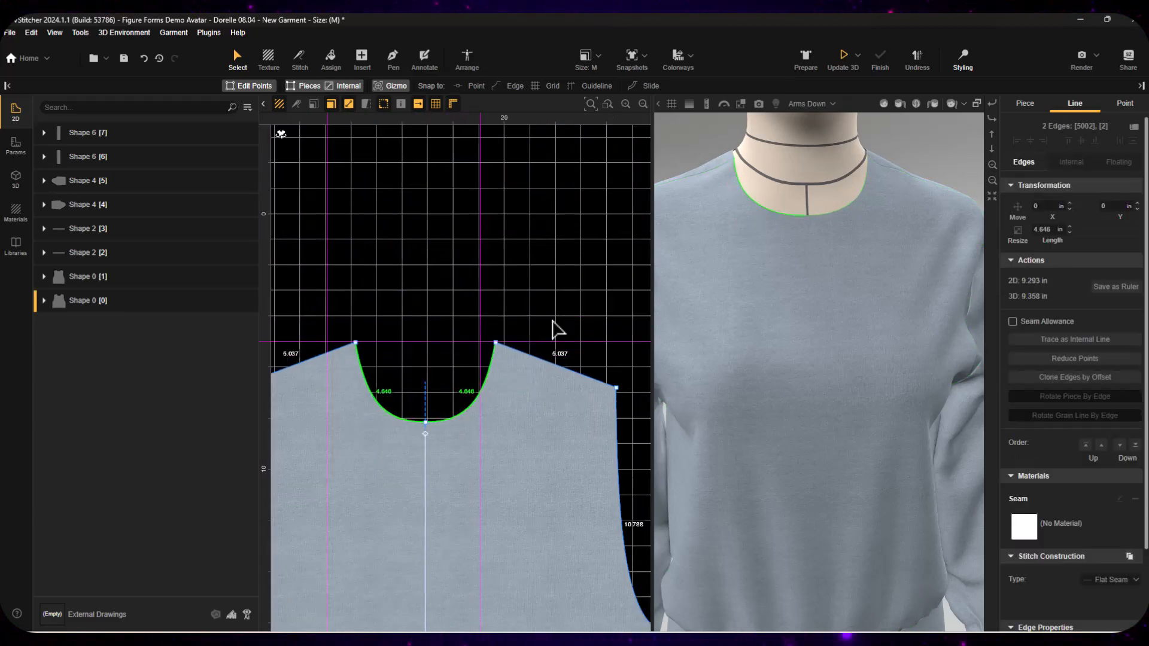
middle_drag(586, 413, 144, 383)
shift+click(559, 361)
scroll(470, 264, down, 4)
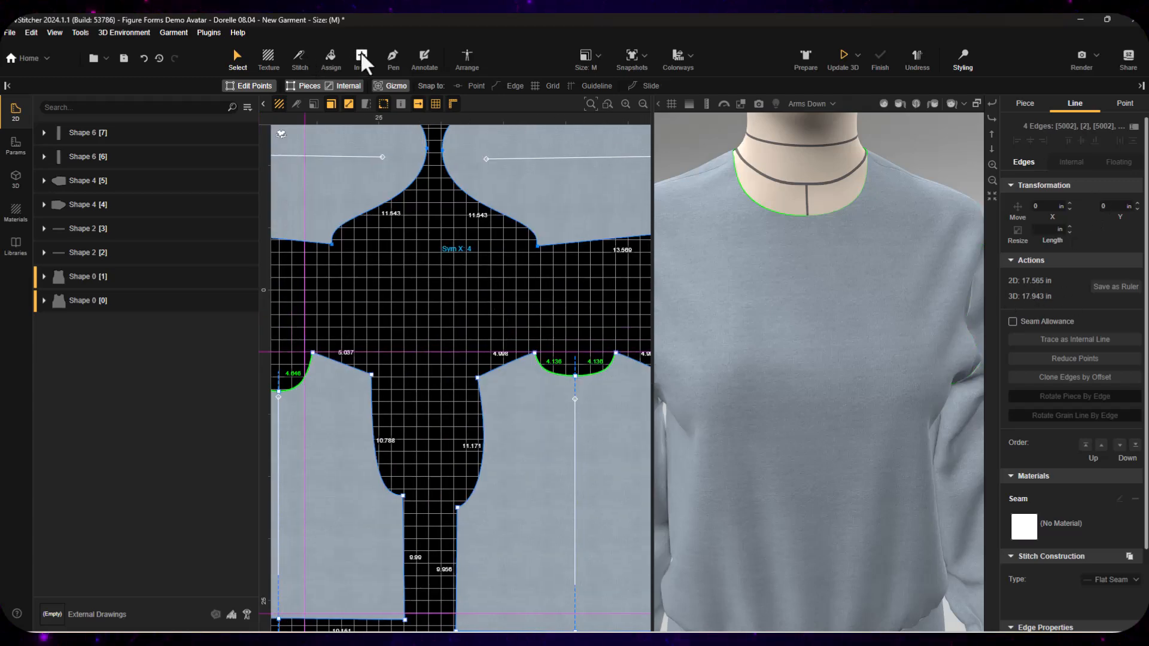
click(361, 58)
text(.75)
drag(587, 298, 547, 300)
text(17.5)
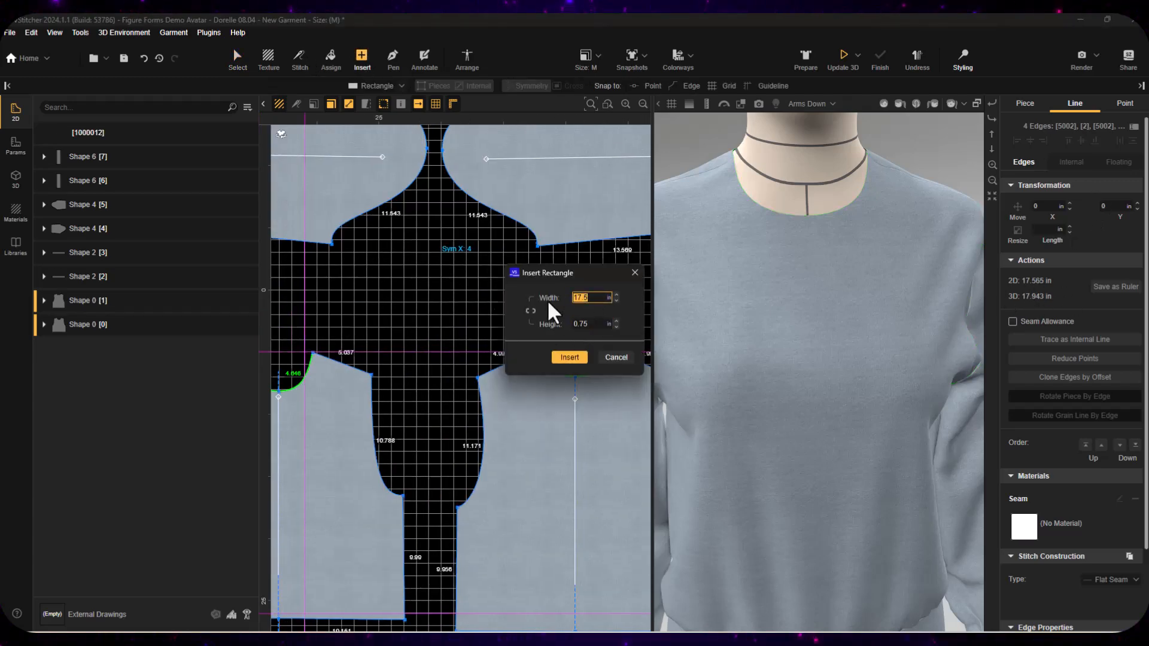
key(Return)
scroll(551, 308, down, 2)
Multi-stitch the neckband's long lower edge to both halves of the back and front necklines.
key(s)
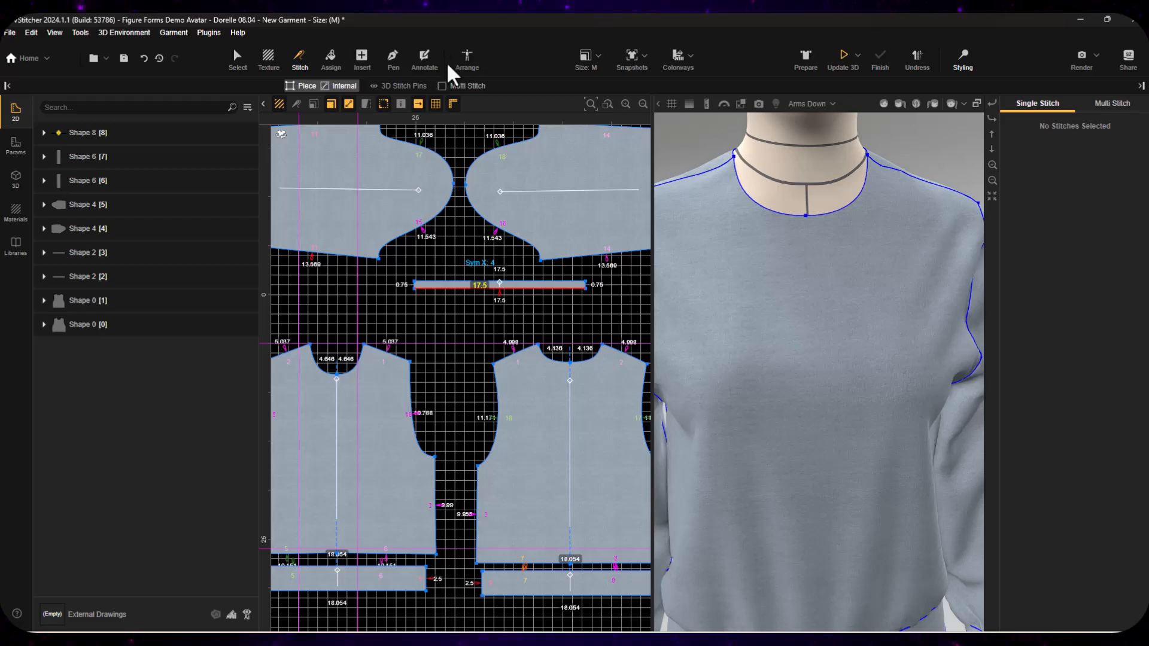
click(442, 85)
click(546, 357)
click(591, 357)
click(318, 363)
click(352, 369)
click(550, 85)
Arrange the neckband at the avatar's neck and dress the garment.
click(467, 60)
scroll(455, 419, down, 2)
drag(335, 500, 602, 300)
click(844, 58)
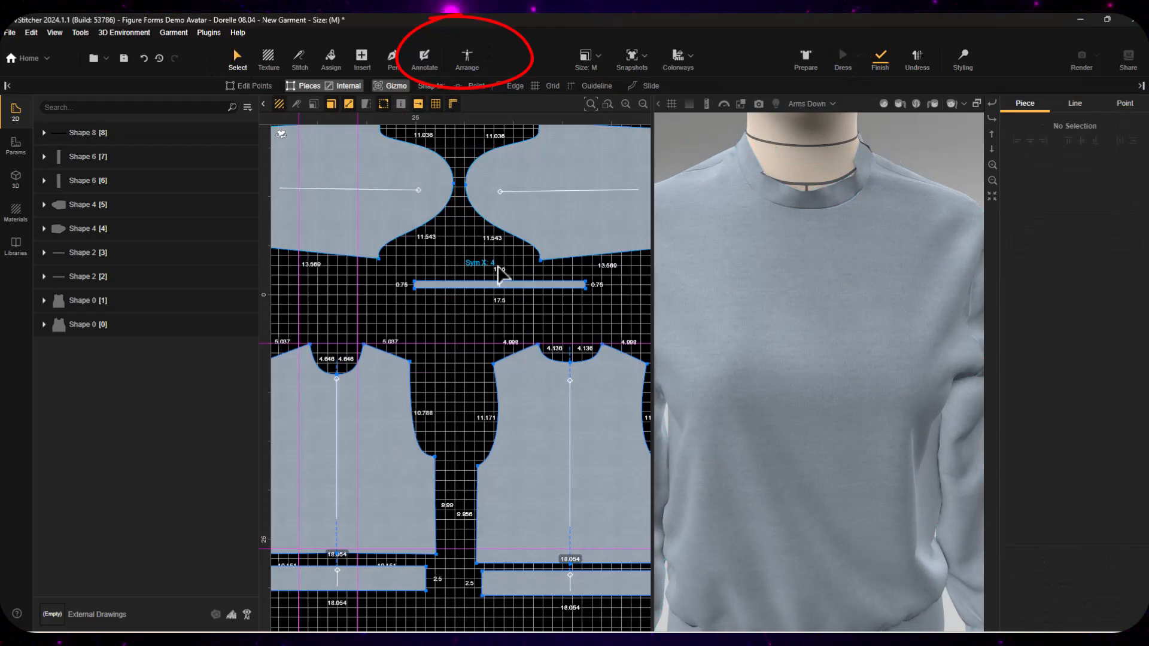
Stitch the neckband's two short ends together.
scroll(868, 237, down, 5)
mouse_move(868, 237)
alt+mouse_down()
mouse_move(505, 234)
mouse_move(849, 236)
alt+mouse_up()
scroll(885, 411, up, 5)
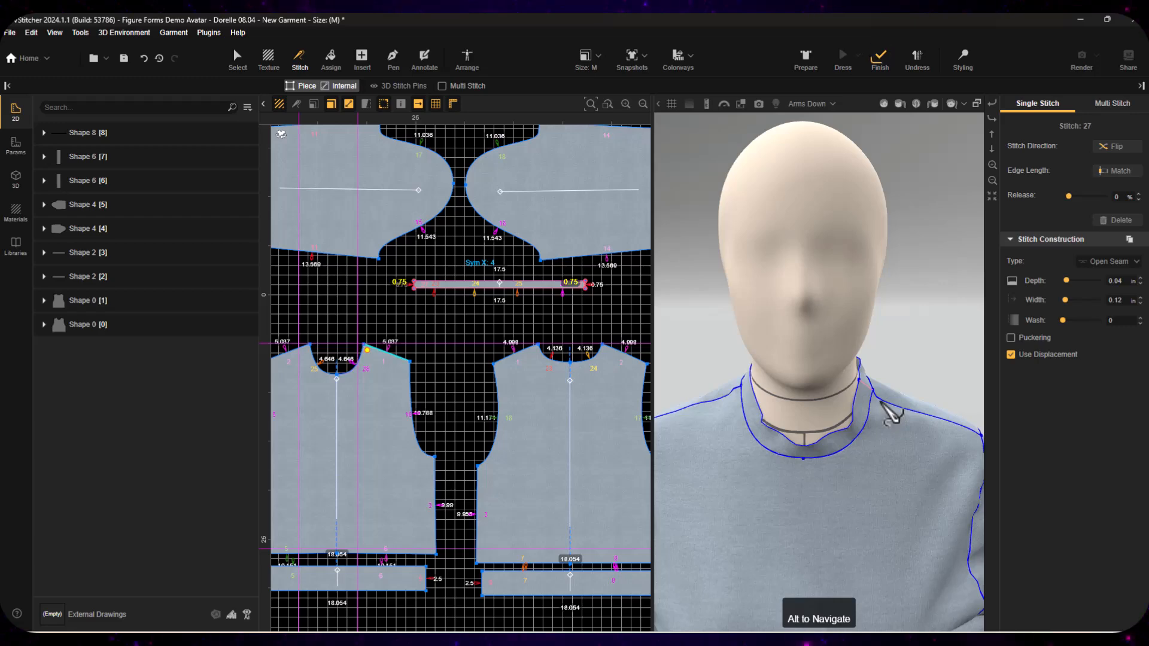
key(Escape)
Set the length of the neckband's upper edge to about 16.5 in.
scroll(312, 373, up, 3)
middle_drag(313, 374, 286, 373)
click(408, 310)
click(250, 86)
double_click(428, 297)
text(1)
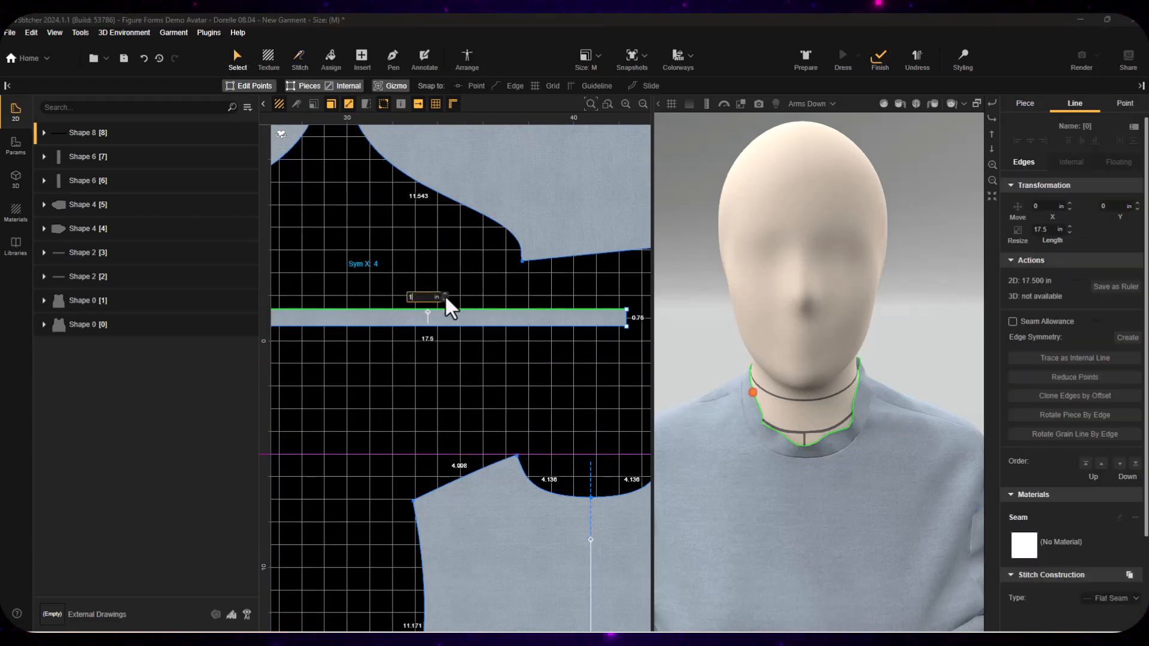
key(Return)
Check the dressed garment from the front and back, and pull the fabric at the back shoulder with 3D Styling.
scroll(803, 296, down, 5)
middle_drag(678, 419, 620, 411)
scroll(565, 369, down, 1)
middle_drag(565, 368, 603, 385)
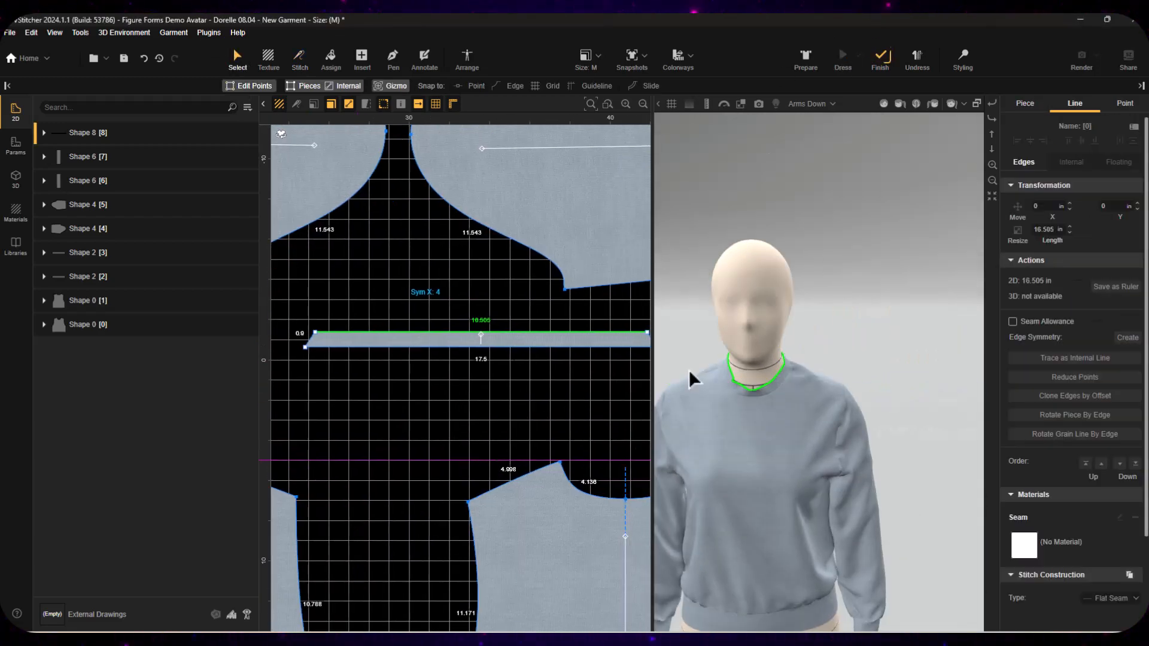
key(space)
drag(800, 398, 832, 383)
right_drag(916, 374, 796, 362)
scroll(838, 365, down, 2)
drag(902, 355, 852, 389)
drag(820, 383, 799, 369)
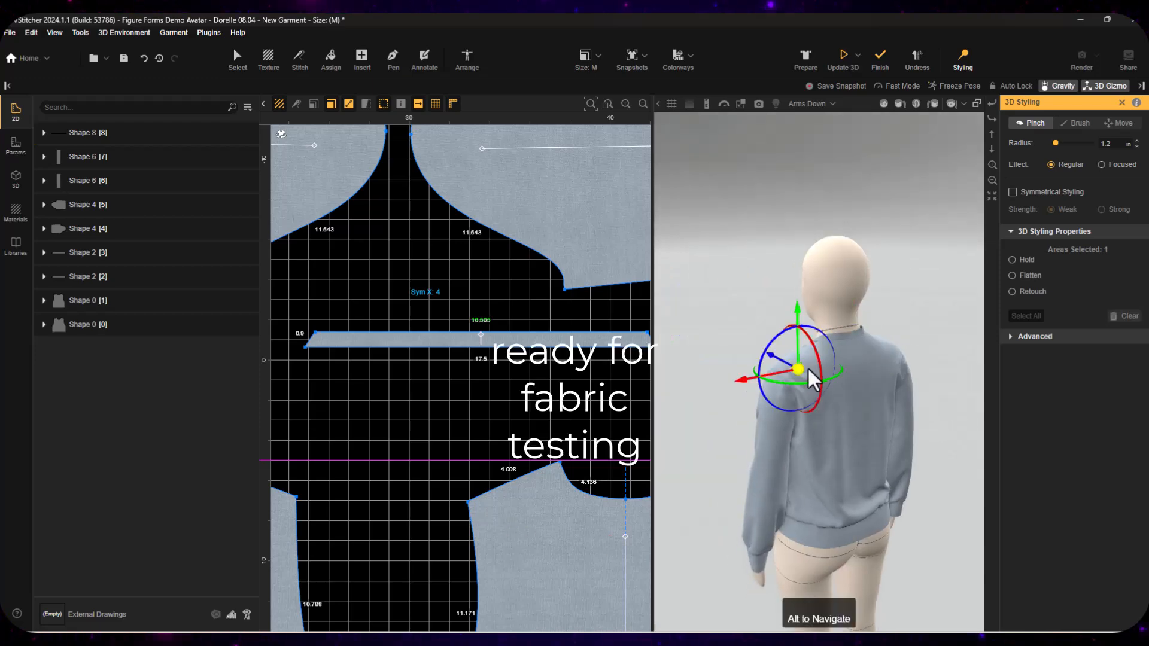
scroll(588, 389, up, 2)
scroll(781, 377, up, 5)
drag(788, 249, 818, 244)
Set the length of the neckband's lower edge to 16.75 in and update the dressed garment.
middle_drag(576, 404, 493, 418)
click(413, 341)
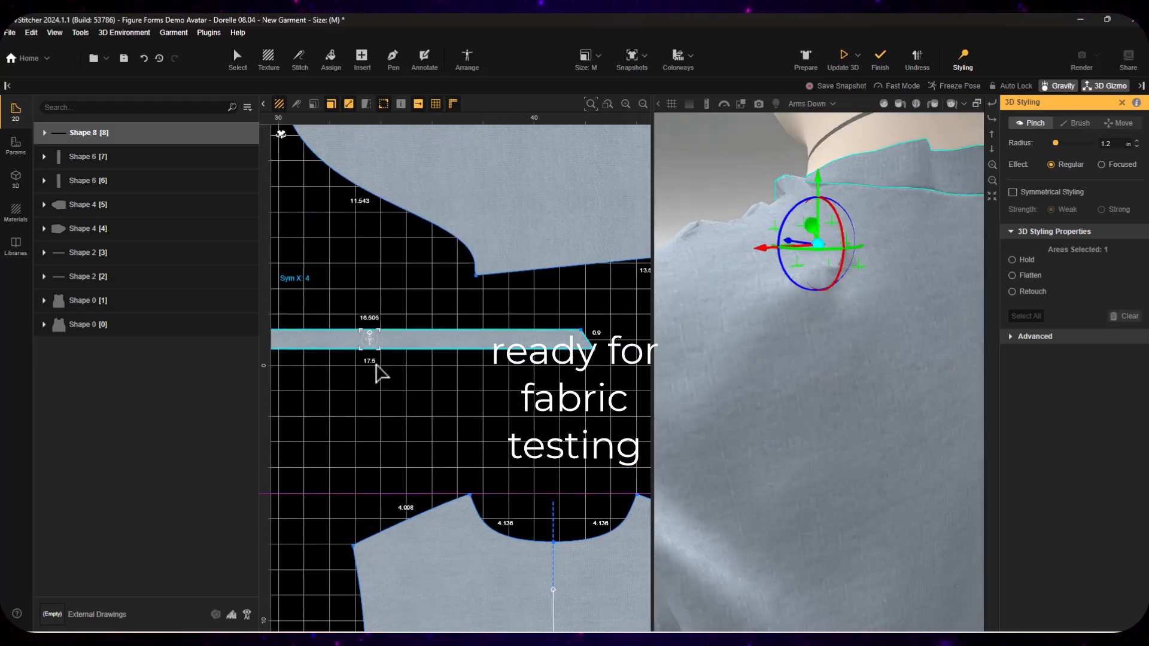
click(237, 58)
click(377, 350)
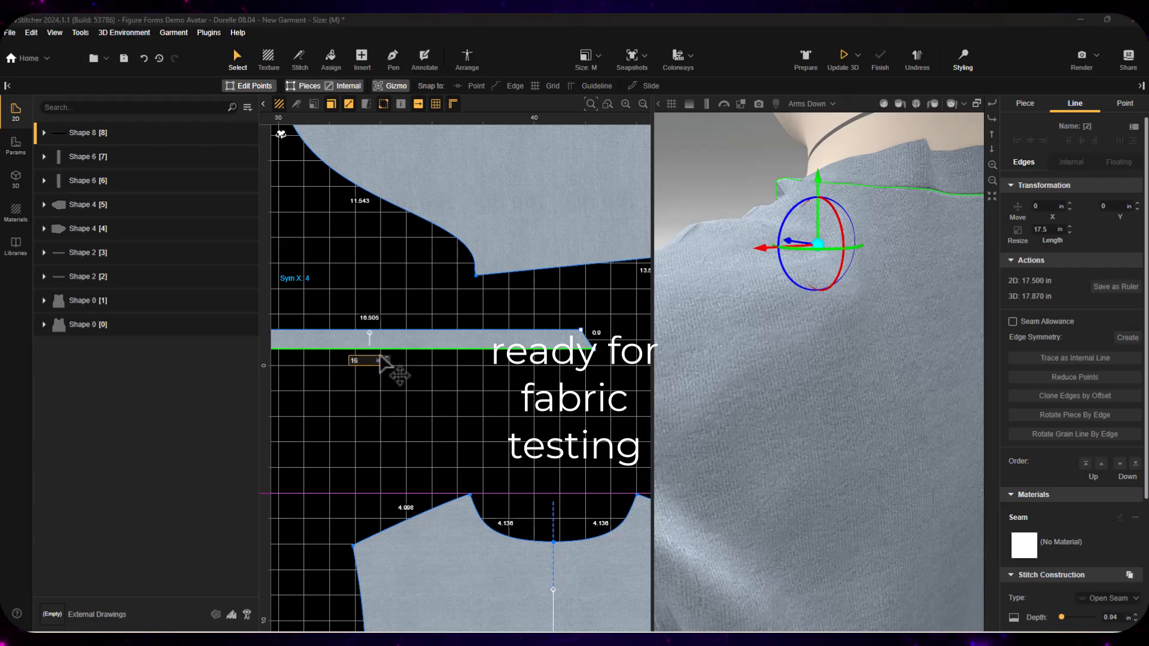
click(378, 360)
text(16.)
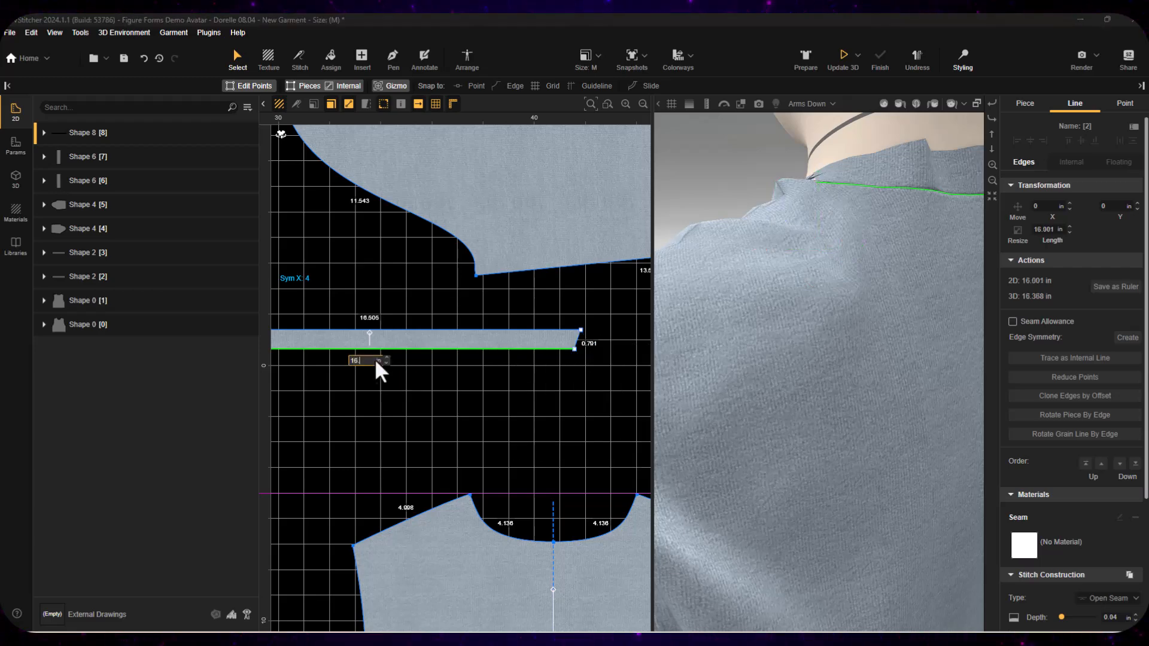
text(75)
key(Return)
click(839, 58)
scroll(799, 278, down, 2)
right_drag(799, 279, 982, 339)
scroll(797, 266, down, 5)
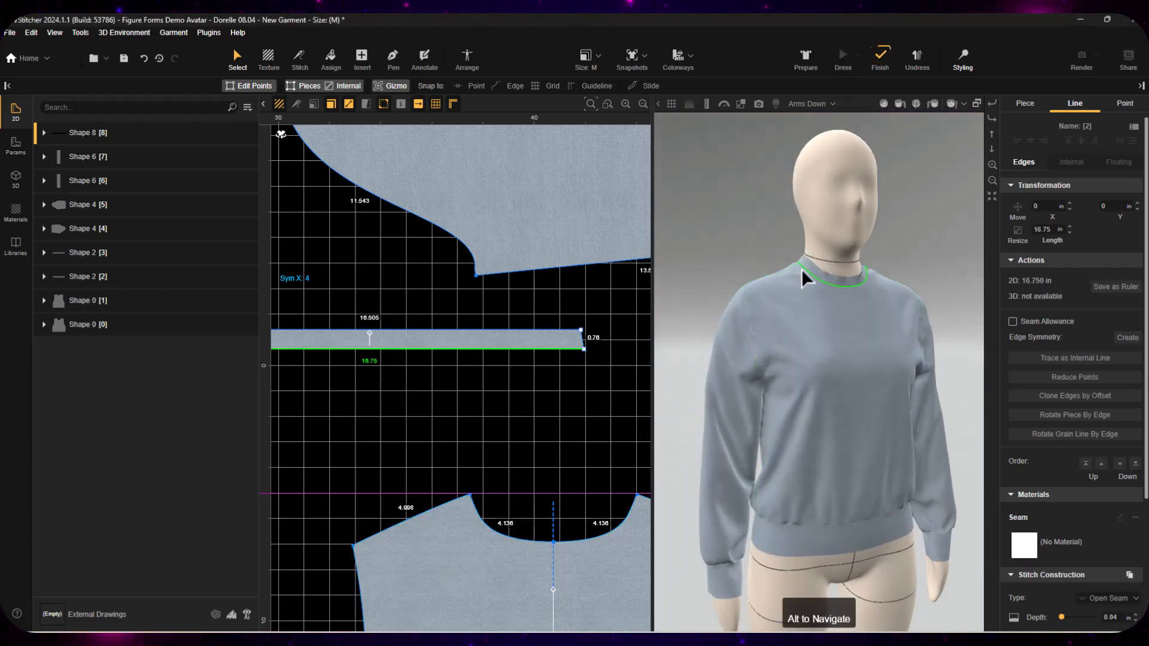
middle_drag(851, 354, 856, 270)
right_drag(928, 304, 859, 342)
Set the details grid of all pattern pieces to 0.7 in and check the mesh on the avatar.
scroll(859, 342, down, 5)
scroll(556, 452, down, 8)
drag(345, 303, 670, 592)
scroll(1075, 590, down, 5)
click(1026, 104)
scroll(1119, 549, down, 3)
click(1116, 559)
text(.7)
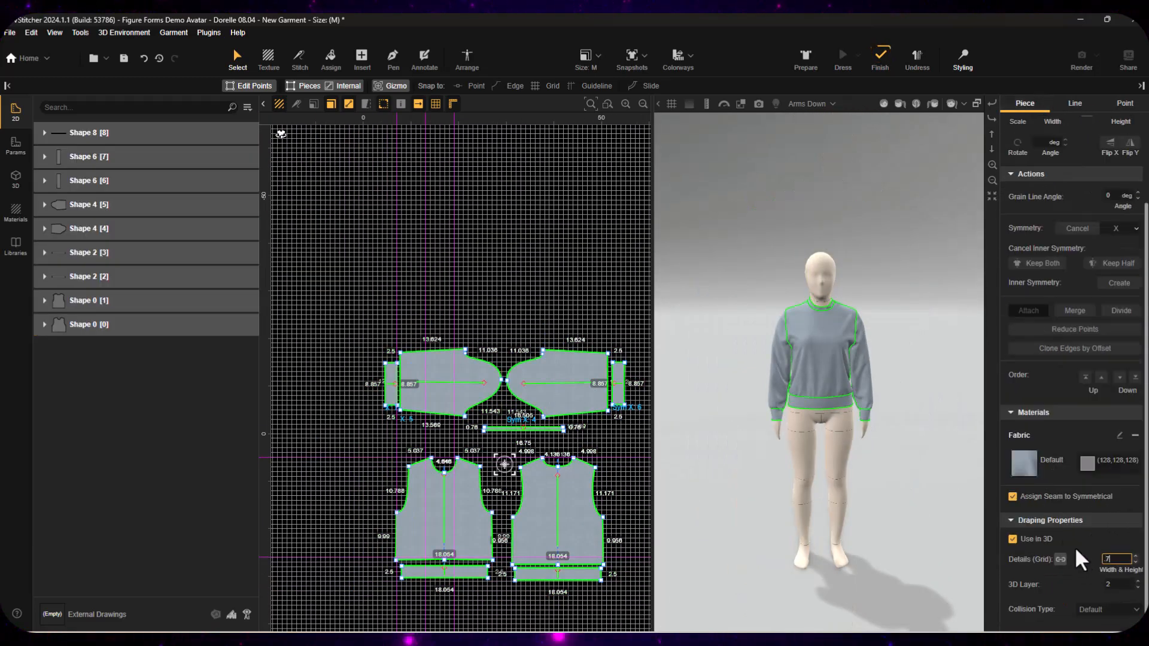
key(Return)
click(671, 104)
click(932, 325)
click(672, 104)
scroll(902, 448, up, 5)
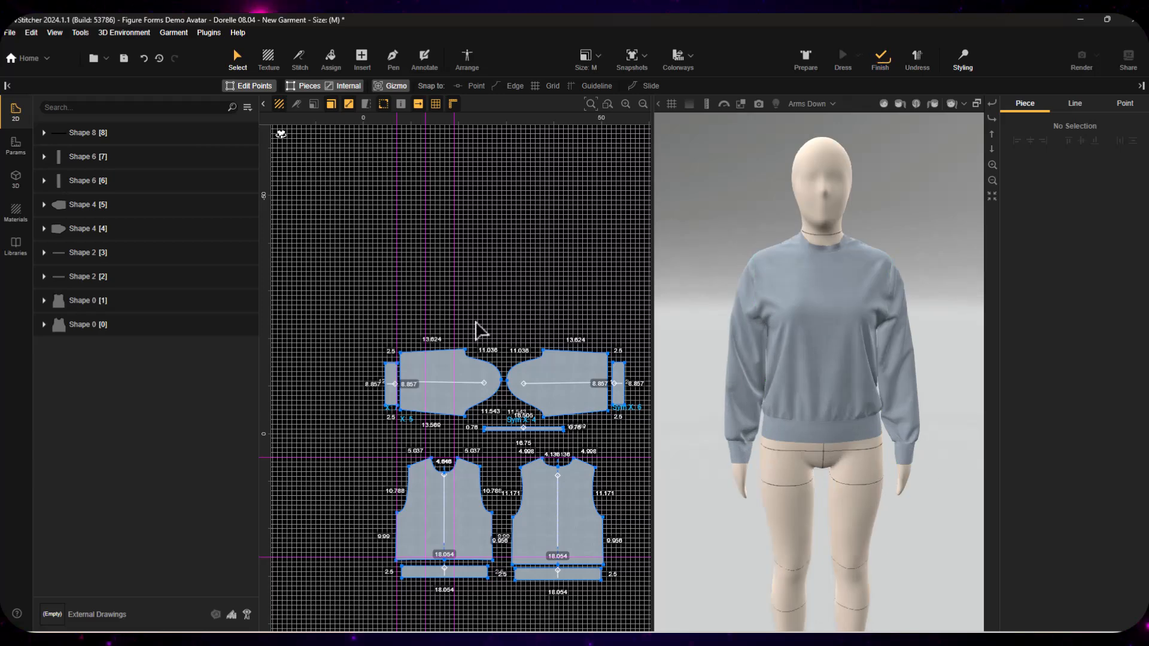
Add Interlock, Jersey Double Knit, Geo Ity Jersey, both Rib 2x2 fabrics and Rib 4x2 from the Knits library to the garment's fabrics.
click(16, 210)
click(15, 246)
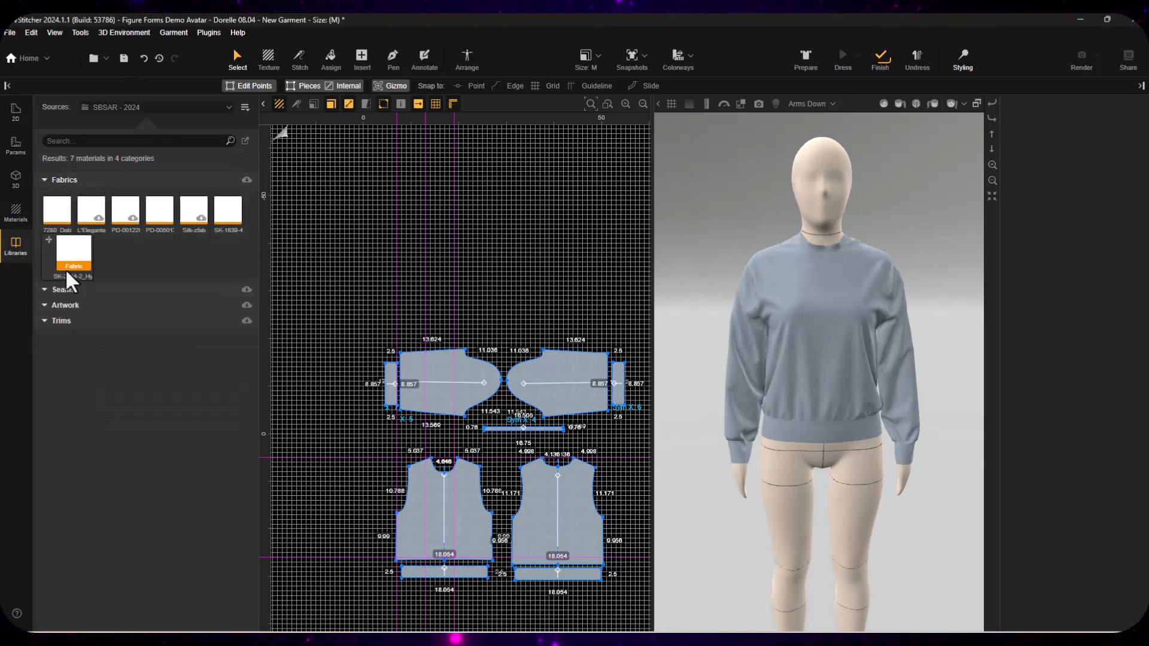
click(227, 106)
click(144, 164)
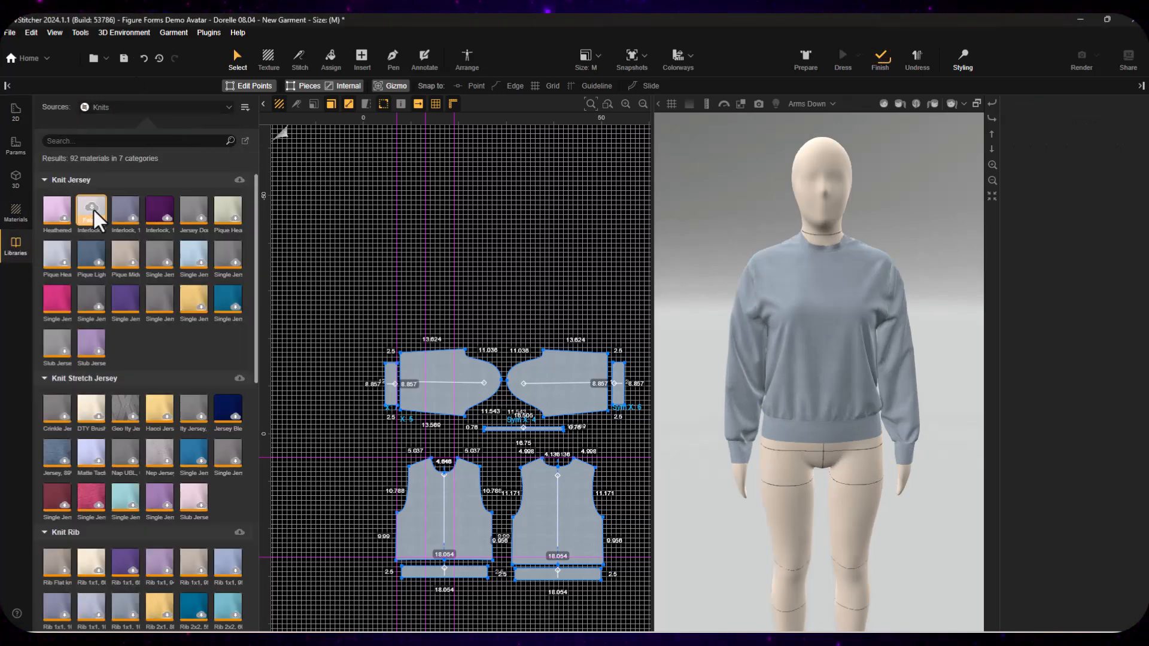
scroll(174, 299, down, 3)
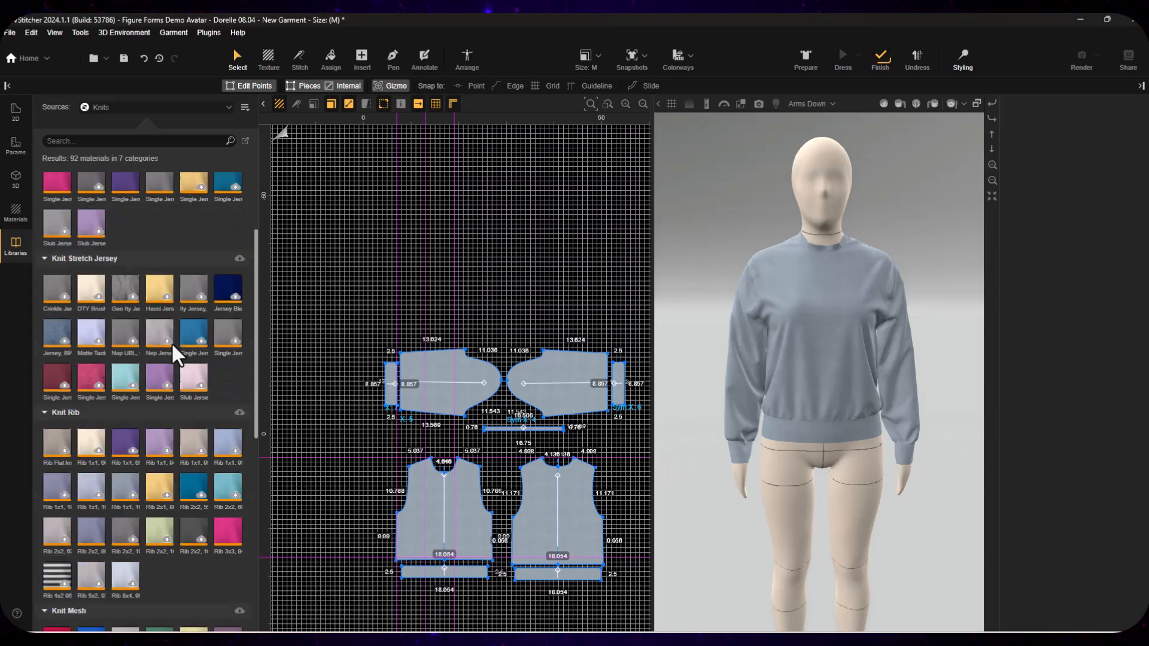
scroll(187, 360, down, 2)
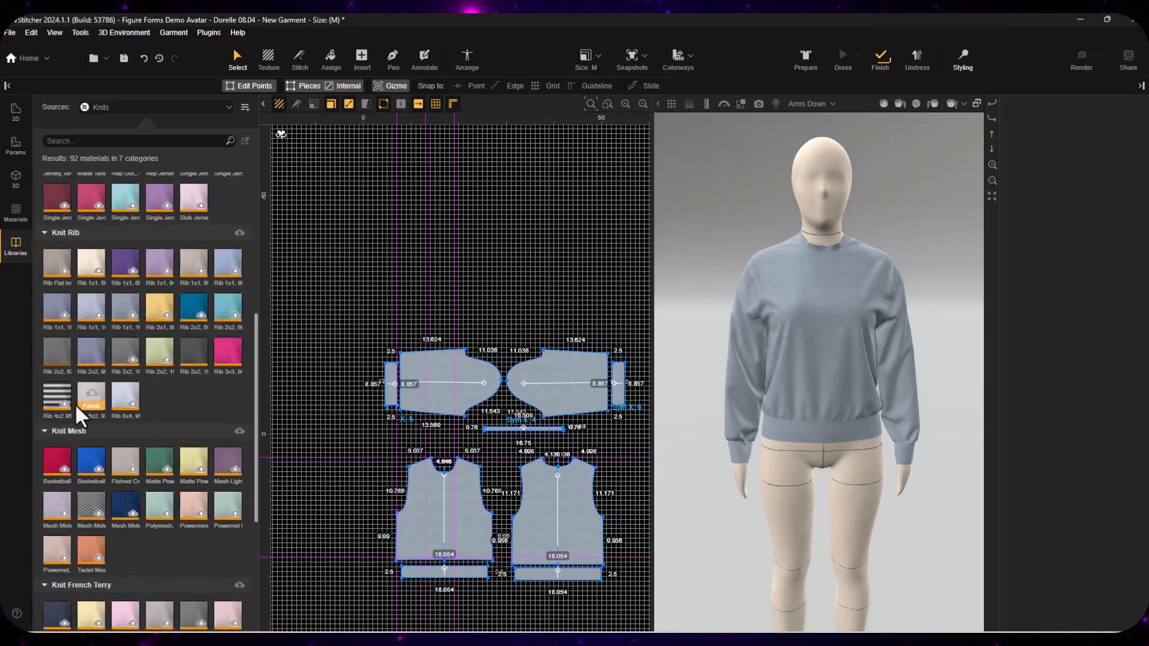
click(16, 217)
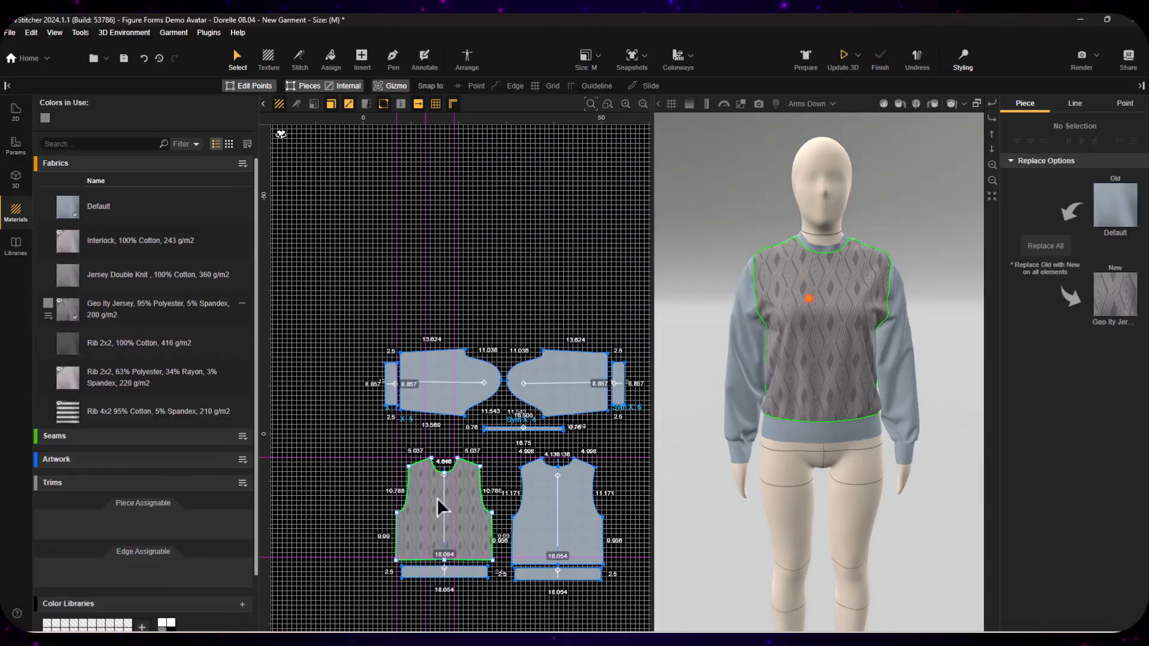
Apply the Geo Ity Jersey, 95% Polyester, 5% Spandex fabric to the front, back and sleeve pieces.
drag(120, 309, 527, 503)
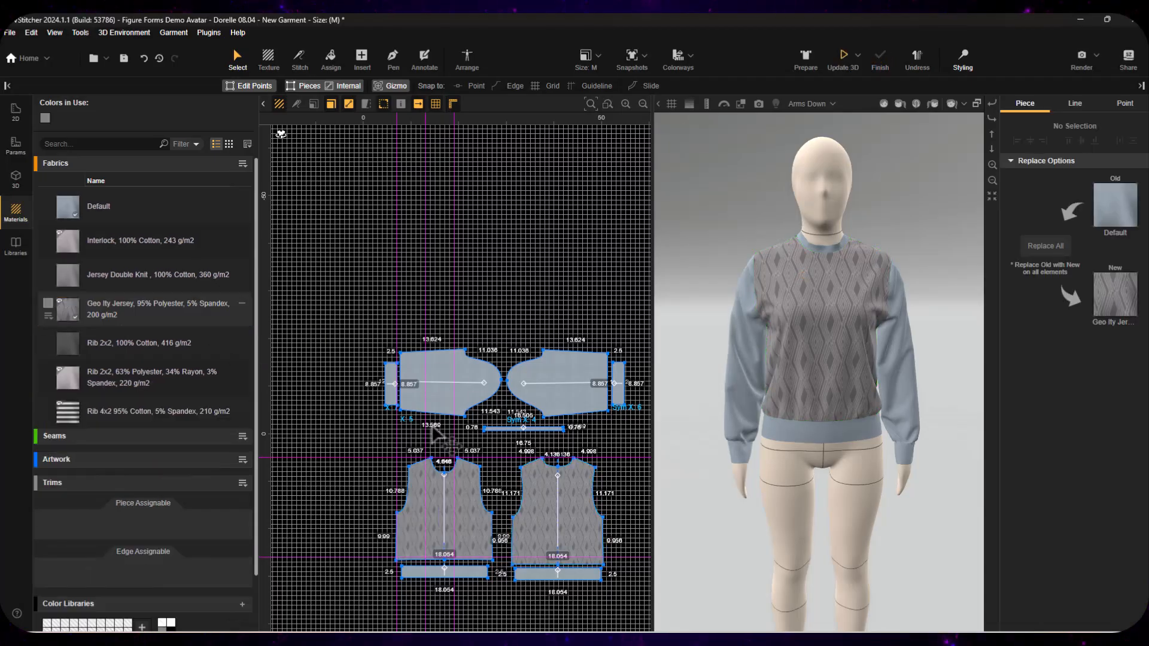
drag(123, 309, 560, 386)
scroll(390, 440, up, 6)
Apply the Rib 2x2, 100% Cotton, 416 g/m2 fabric to both sleeve cuffs.
drag(120, 343, 404, 278)
middle_drag(623, 347, 288, 359)
drag(90, 343, 313, 277)
Apply the Rib 4x2 95% Cotton, 5% Spandex fabric to the hem bands and the neckband, and update the dressed garment.
middle_drag(375, 484, 599, 431)
drag(120, 411, 385, 386)
middle_drag(385, 386, 419, 300)
drag(120, 411, 375, 333)
click(844, 58)
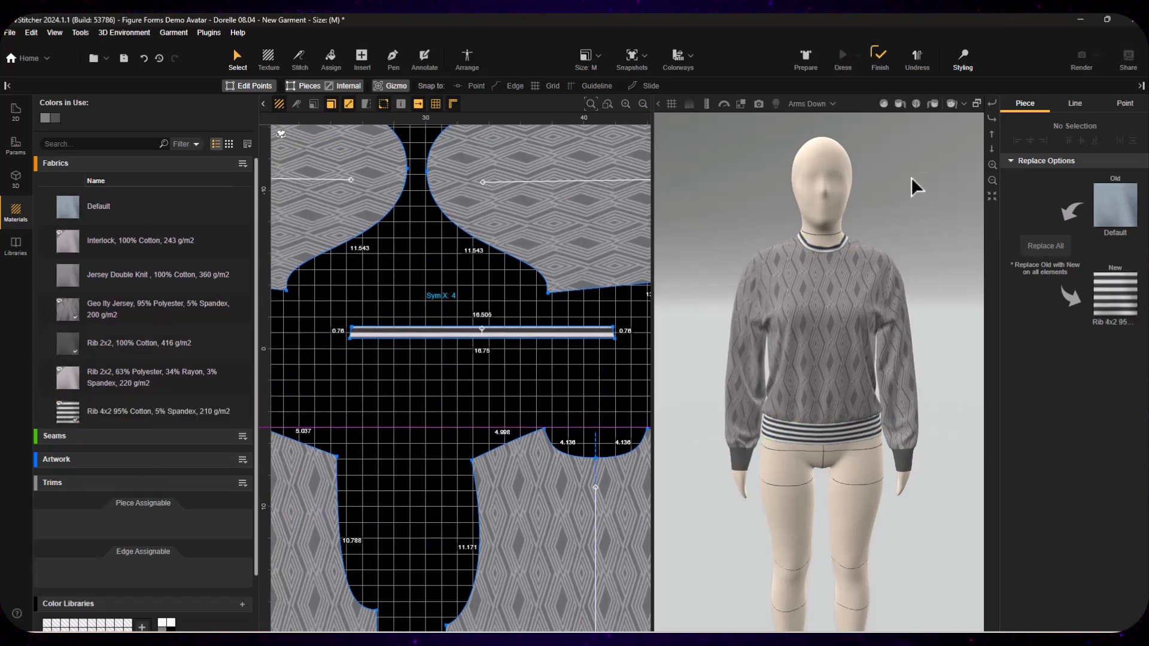
Apply Rib 2x2, 100% Cotton to the neckband and Jersey Double Knit, 100% Cotton to the body and sleeve pieces.
drag(120, 343, 374, 333)
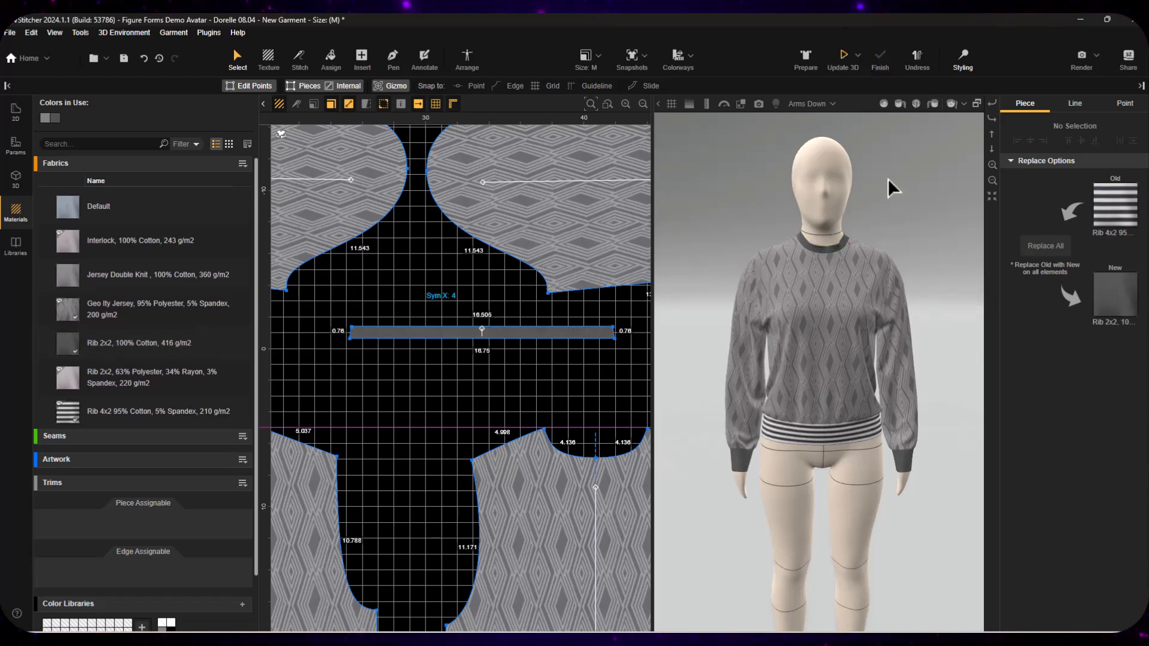
click(906, 258)
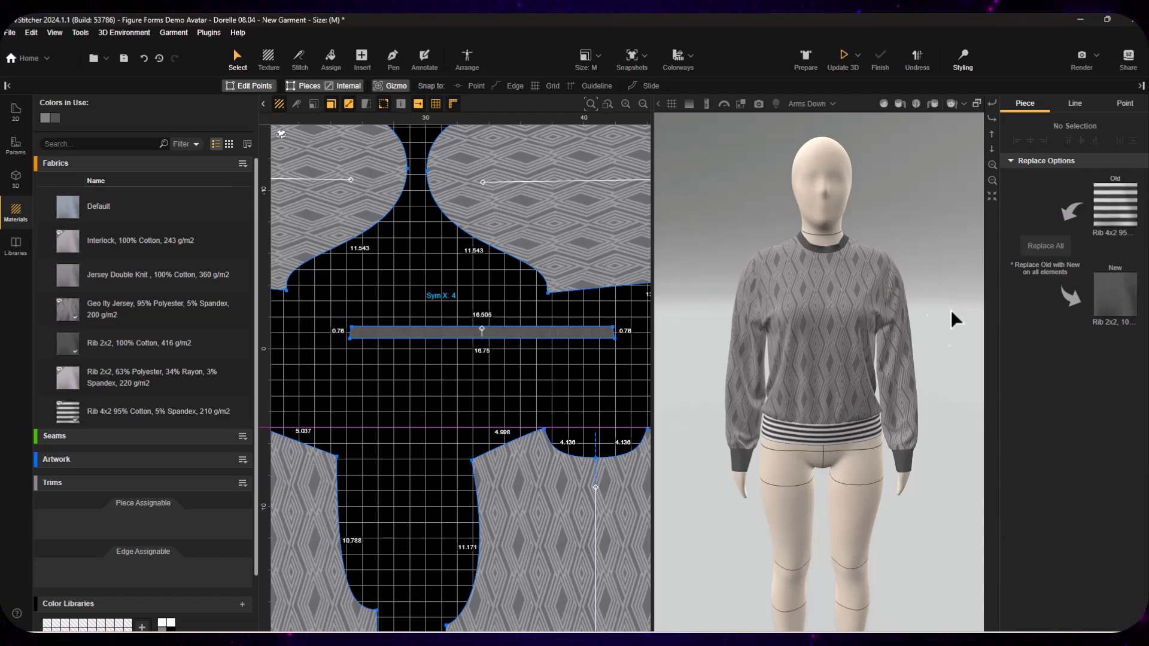
scroll(772, 503, up, 5)
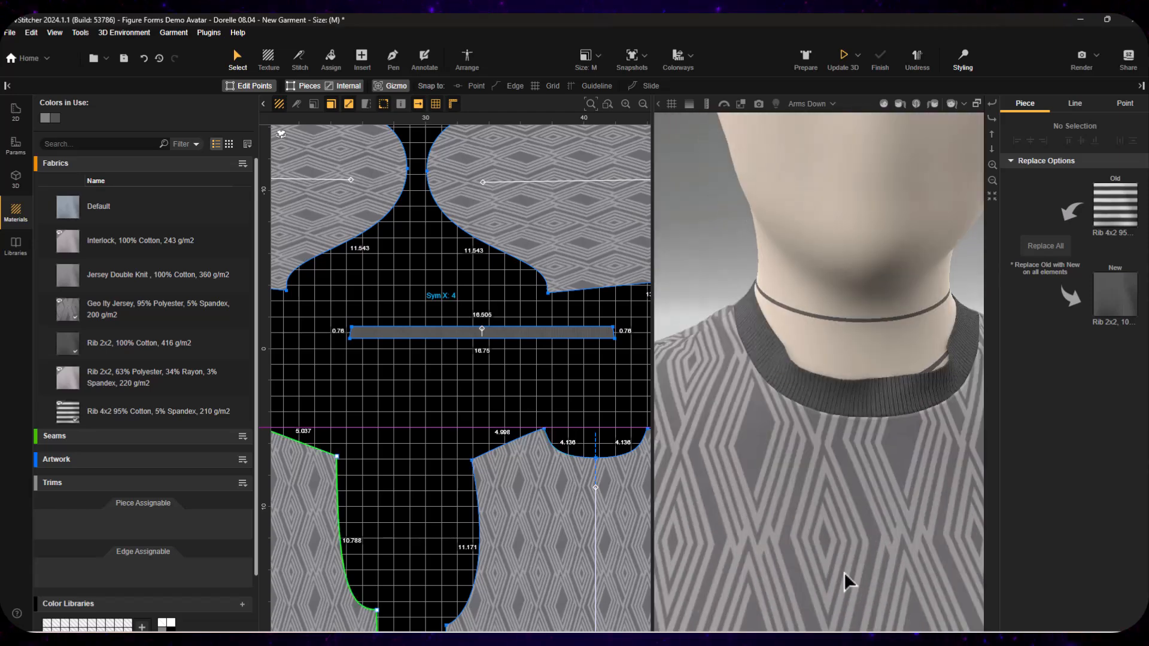
drag(149, 274, 302, 217)
Shrink the neckband's upper edge by 3% at 0.125 in depth, and enable a Force Multiplier of 3 with 0.25 in depth on the shoulder edges.
scroll(864, 568, up, 5)
click(867, 403)
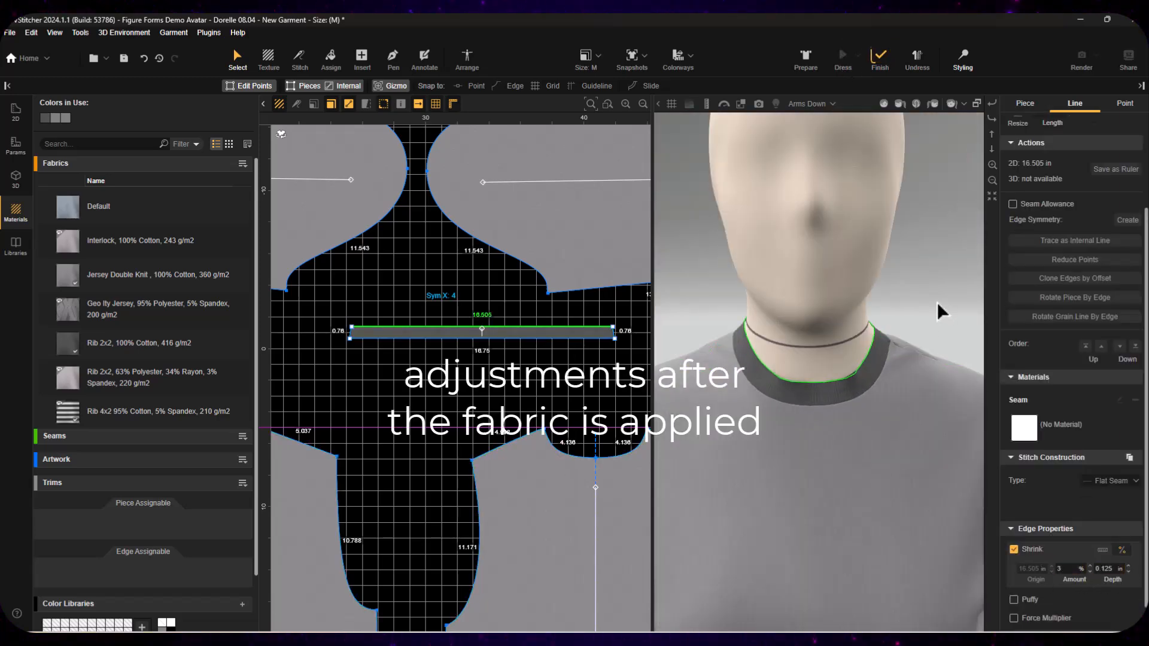
click(499, 449)
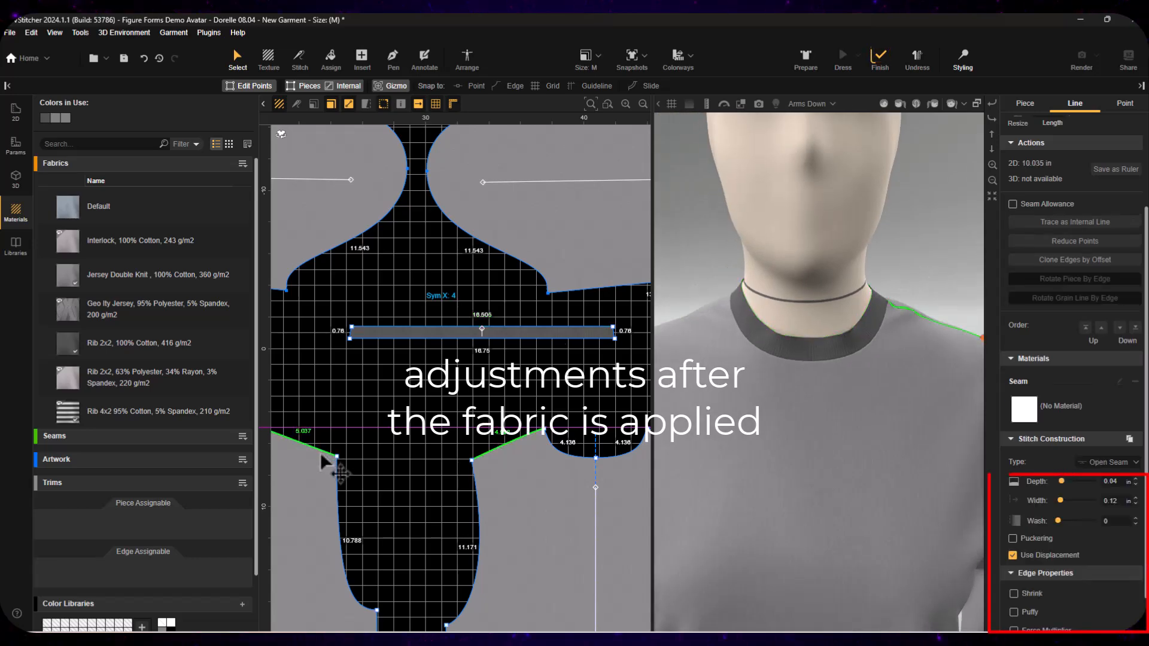
scroll(1071, 539, down, 1)
click(1013, 587)
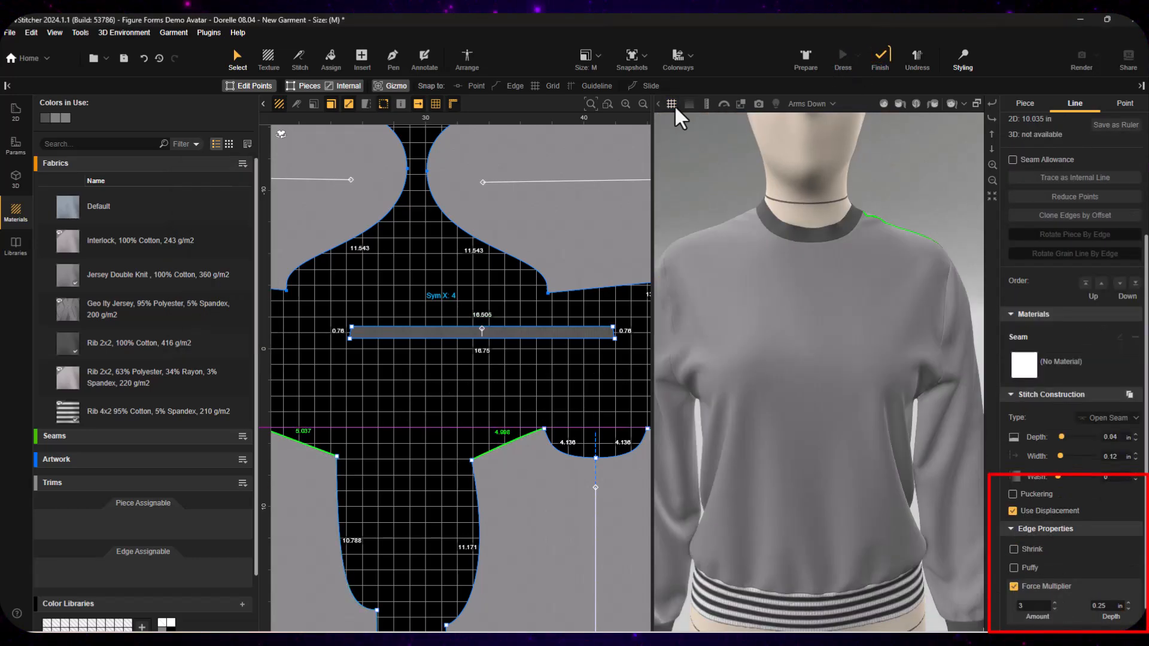
Lower the neckline-shoulder points of the back by about 0.27 in and the front by about 0.25 in, and update the dressed garment.
scroll(505, 282, up, 1)
click(506, 315)
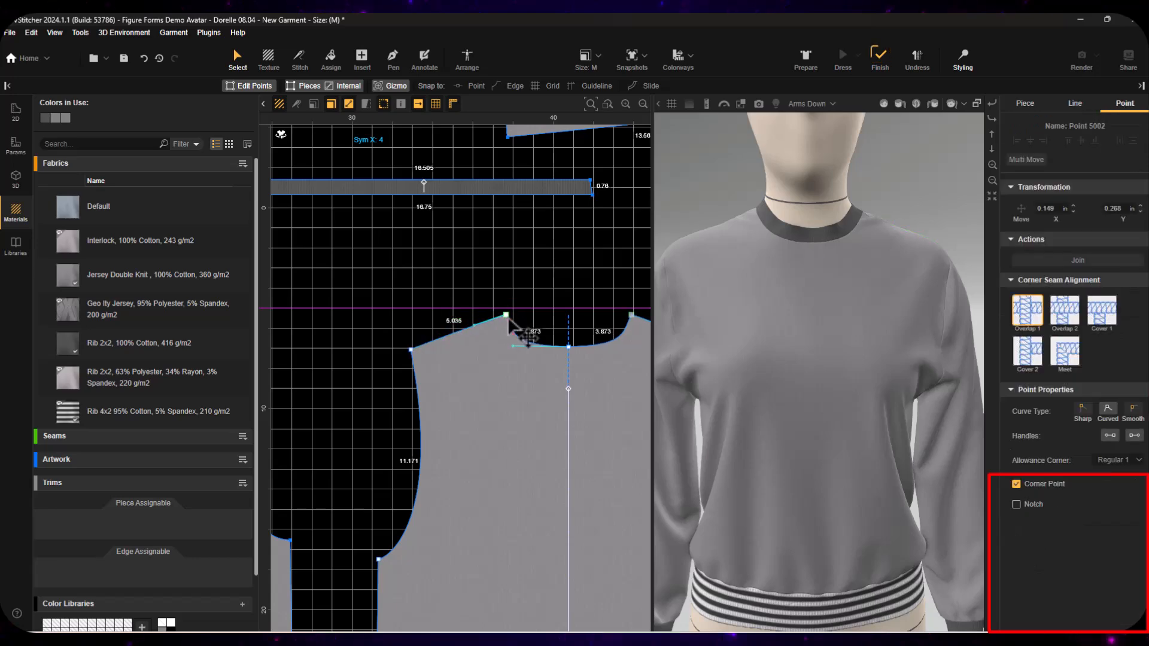
click(299, 328)
middle_drag(287, 328, 582, 336)
scroll(503, 313, up, 3)
click(489, 328)
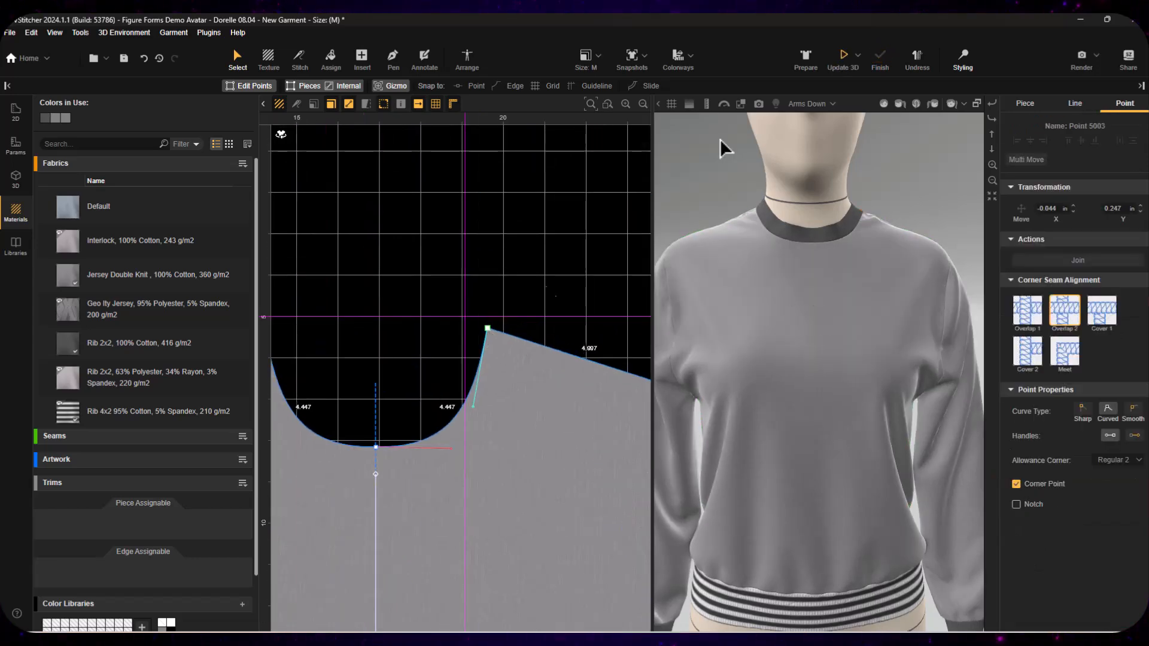
click(843, 59)
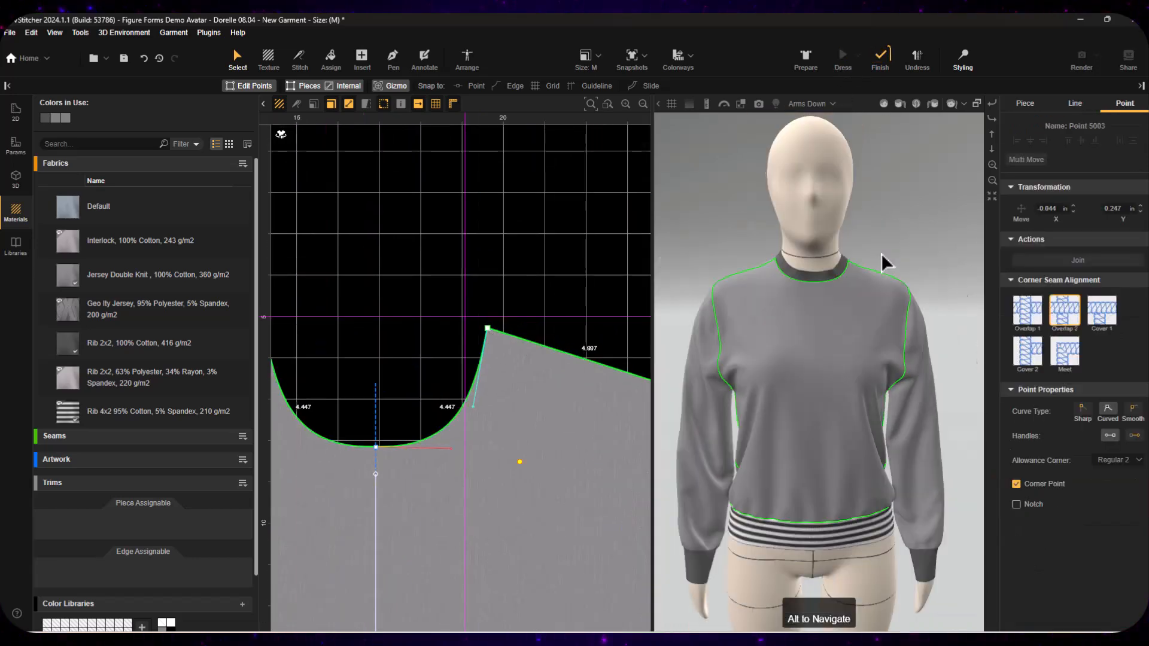
Widen the neckline by moving the front and back neckline-shoulder points outward, the back one about 0.36 in, and update the dressed garment.
scroll(882, 242, up, 3)
drag(936, 182, 835, 205)
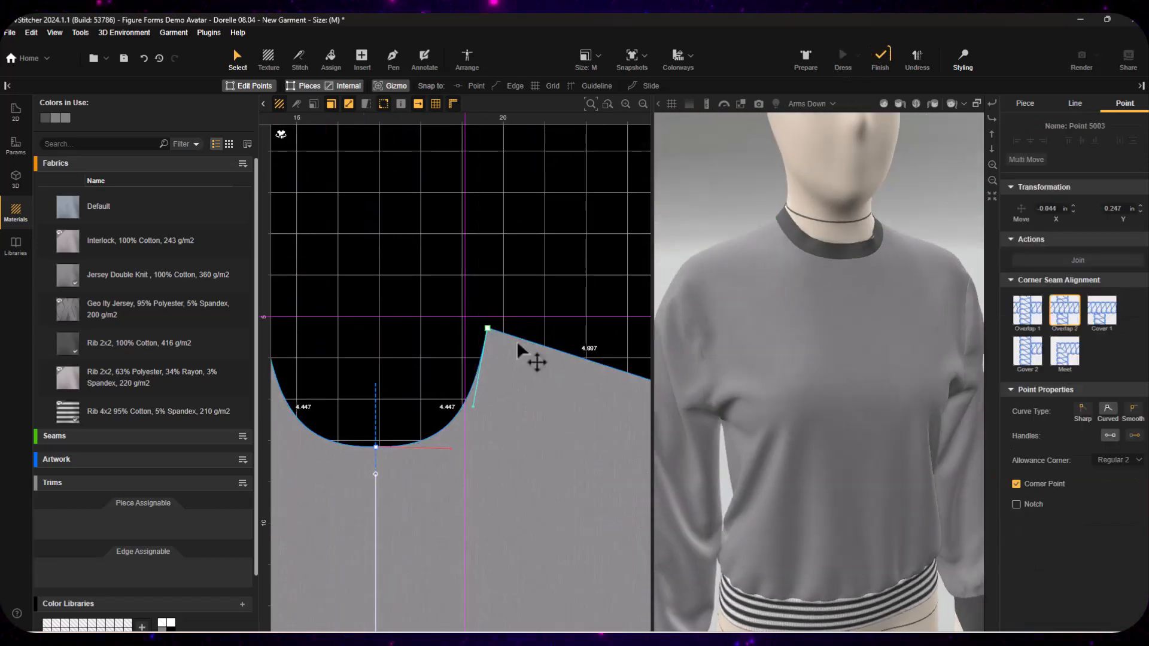
drag(488, 328, 503, 329)
middle_drag(504, 329, 190, 307)
drag(553, 275, 546, 279)
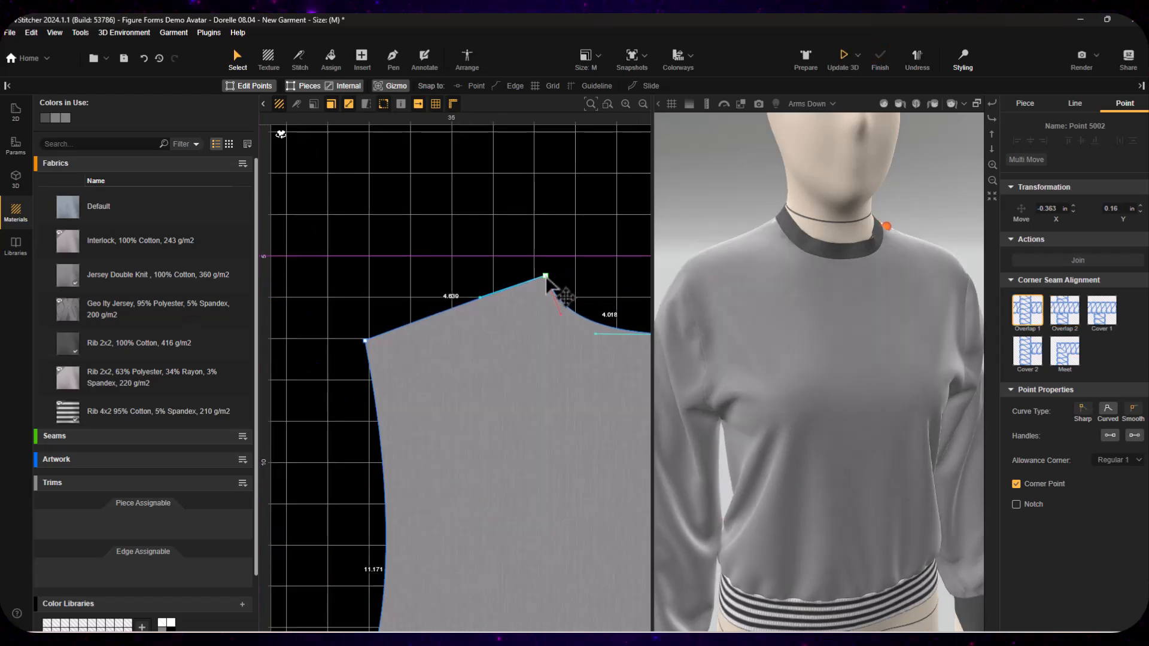
middle_drag(619, 328, 439, 307)
click(561, 235)
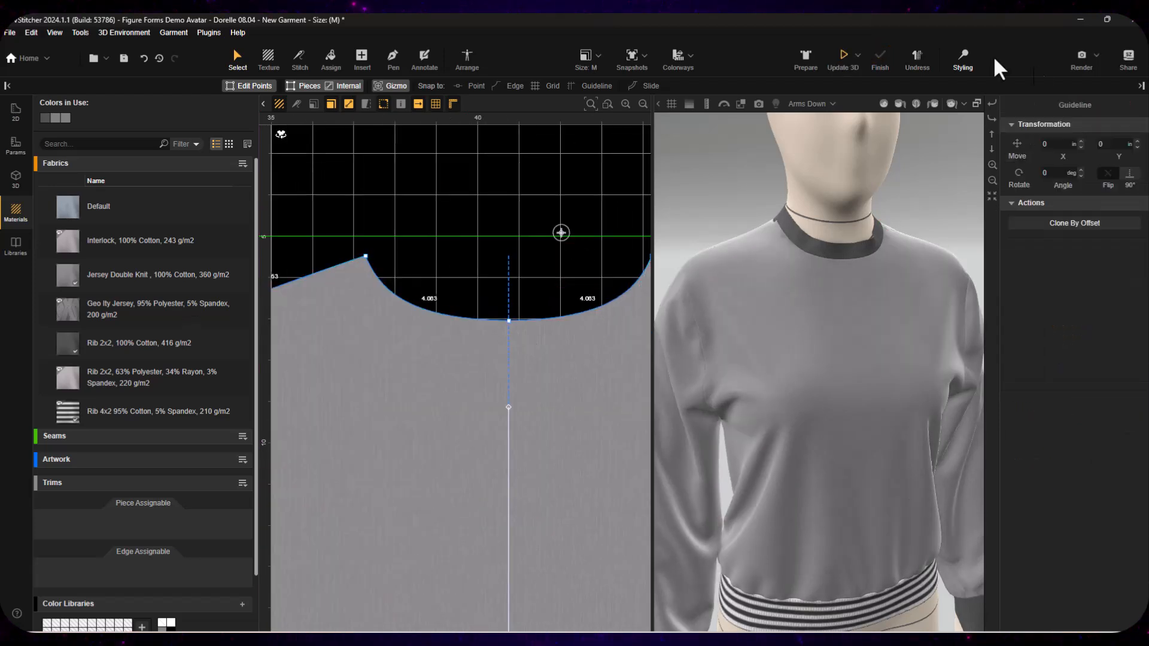
scroll(932, 233, down, 3)
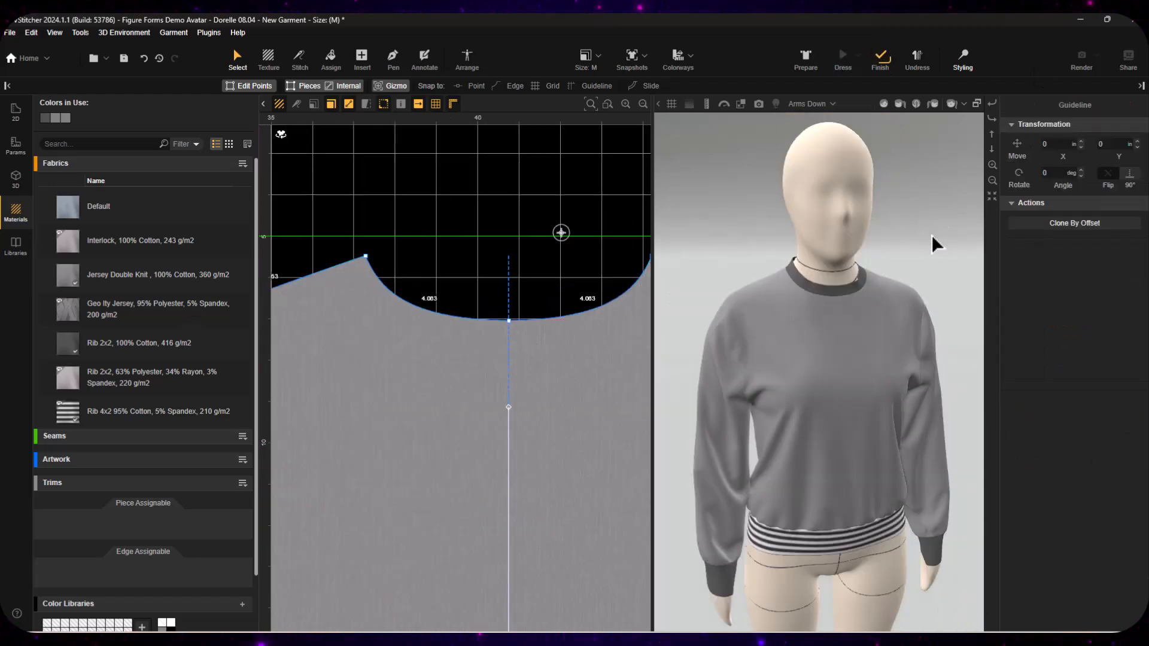
drag(932, 234, 929, 208)
Set the sleeve's upper underarm edge to about 13.6 in, reshape the adjoining sleeve-cap curve with its handle, and update the dressed garment.
scroll(455, 278, down, 4)
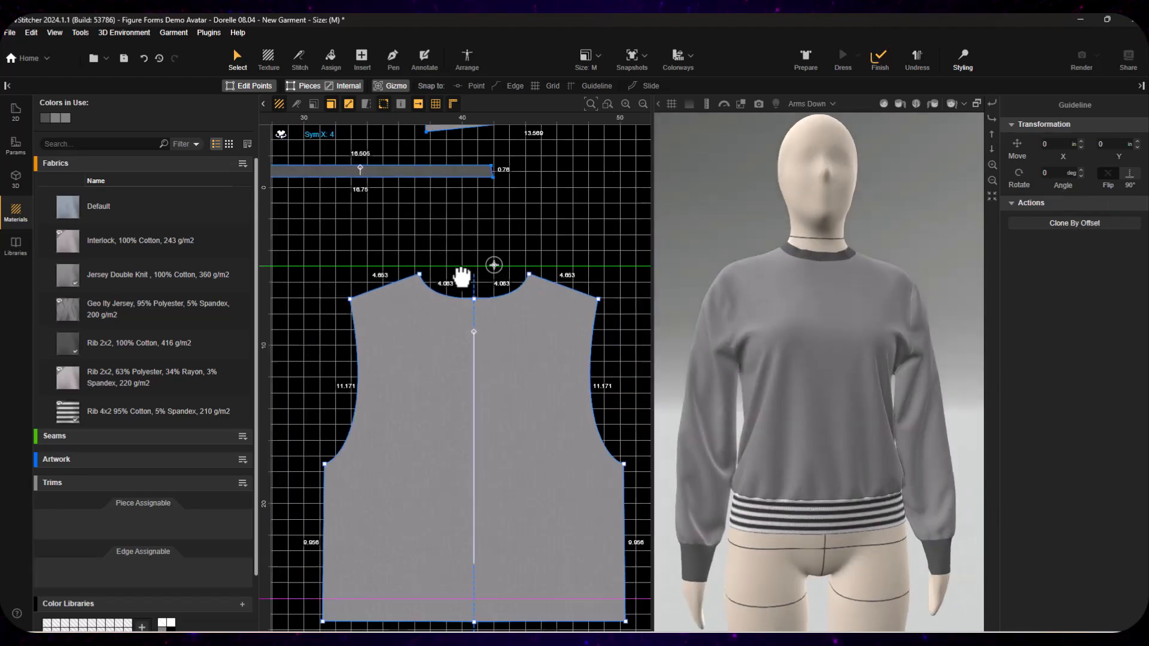
middle_drag(461, 274, 432, 626)
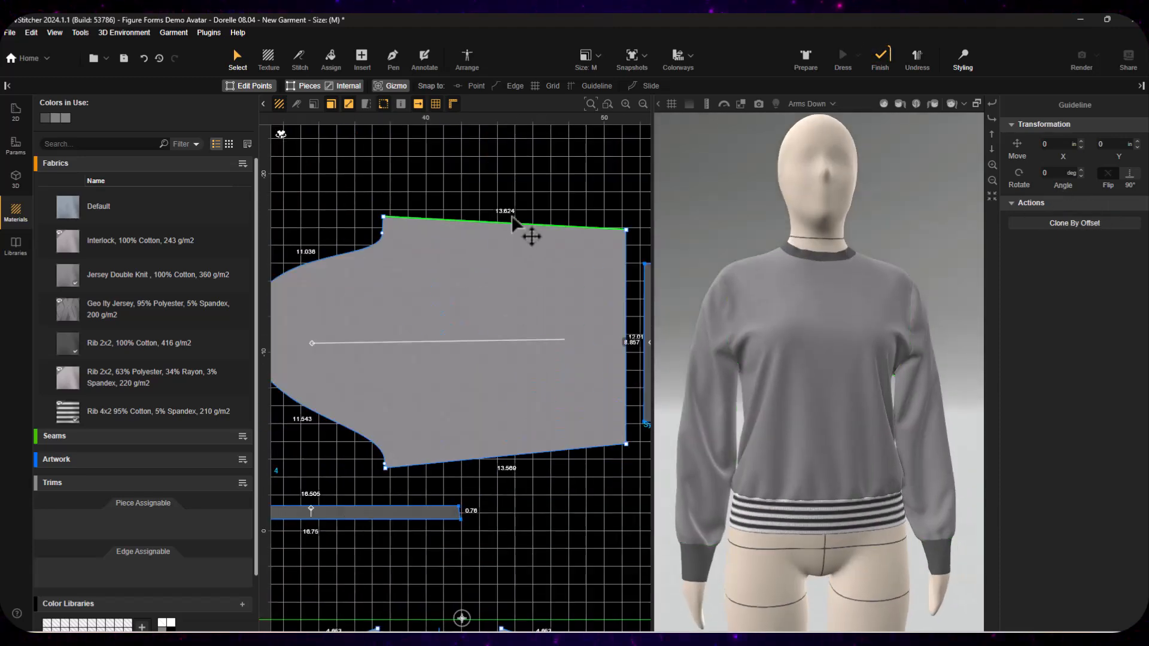
click(512, 221)
key(Return)
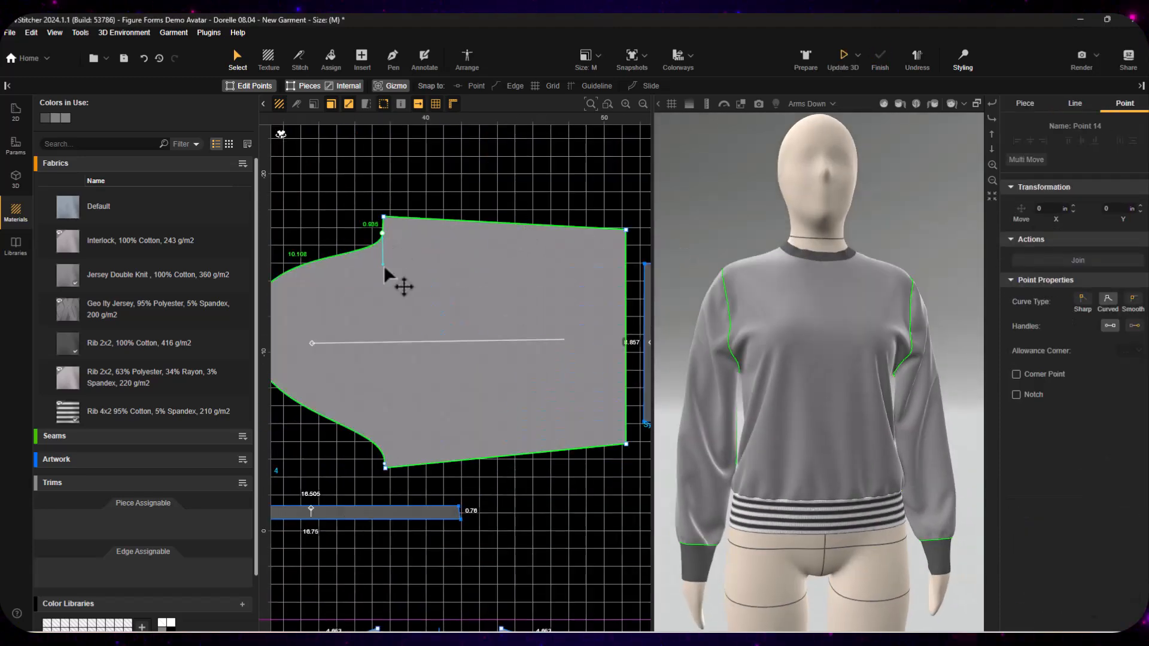
drag(383, 265, 358, 271)
click(425, 191)
click(844, 58)
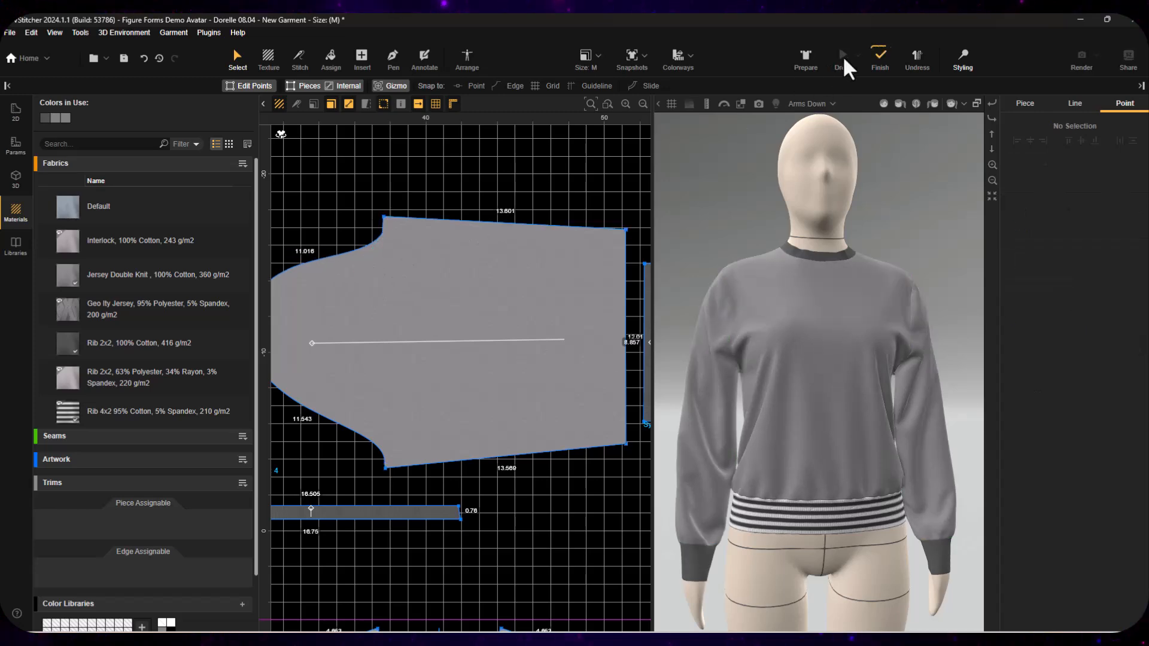
Remove the unused fabrics from the garment's materials.
scroll(893, 367, up, 4)
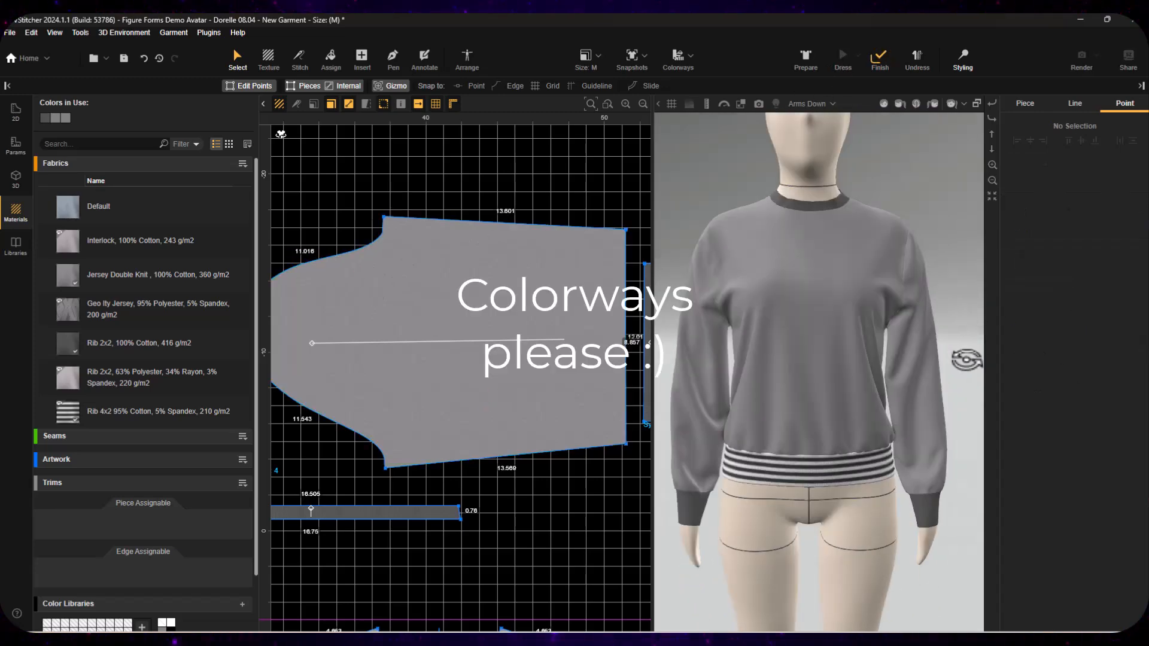
click(928, 432)
click(242, 163)
click(297, 204)
click(548, 392)
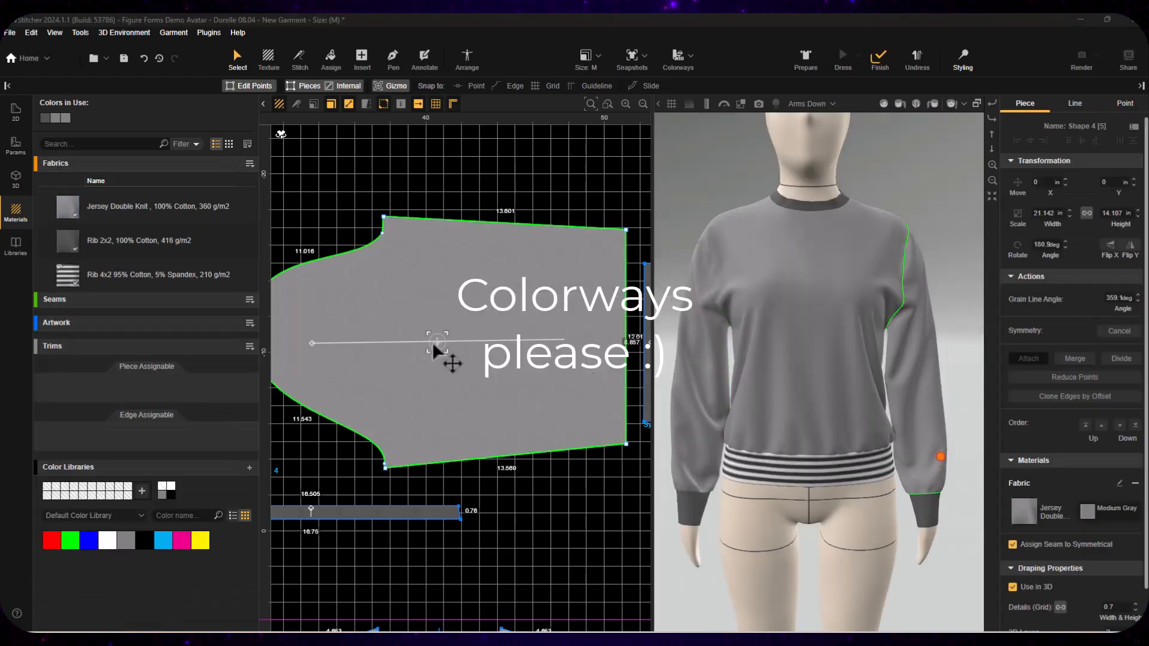
Create a new colorway and color the Jersey Double Knit fabric red with Recolor blending.
click(164, 213)
click(436, 192)
click(678, 58)
click(736, 264)
click(111, 209)
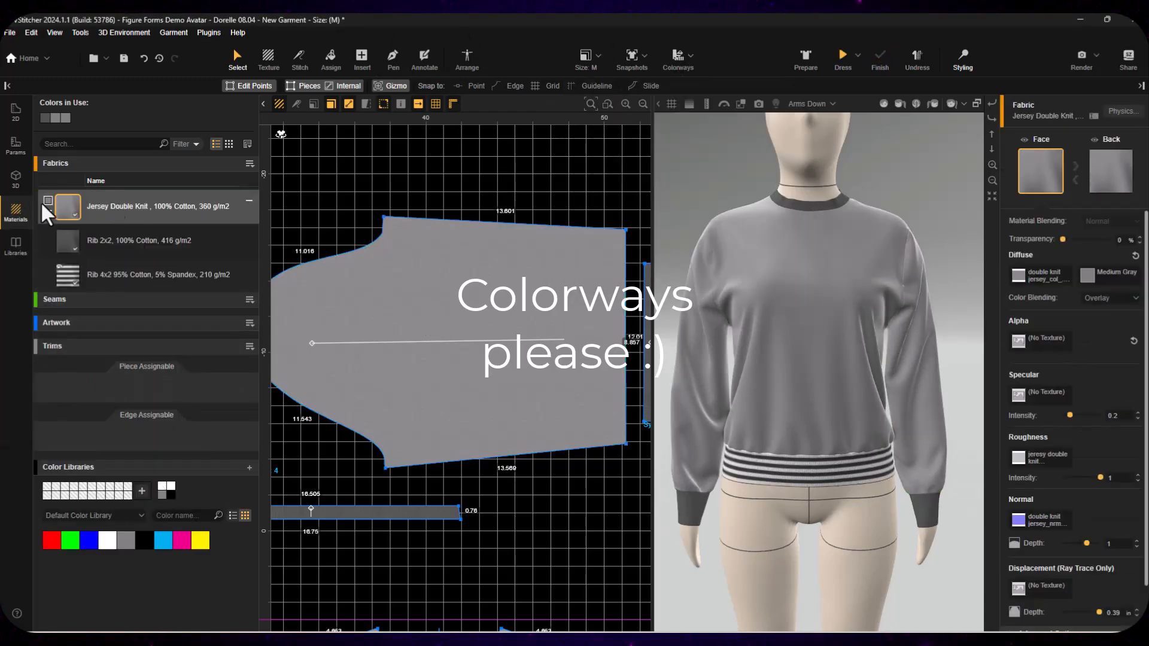
click(47, 201)
click(80, 295)
click(1111, 298)
click(1112, 335)
click(529, 185)
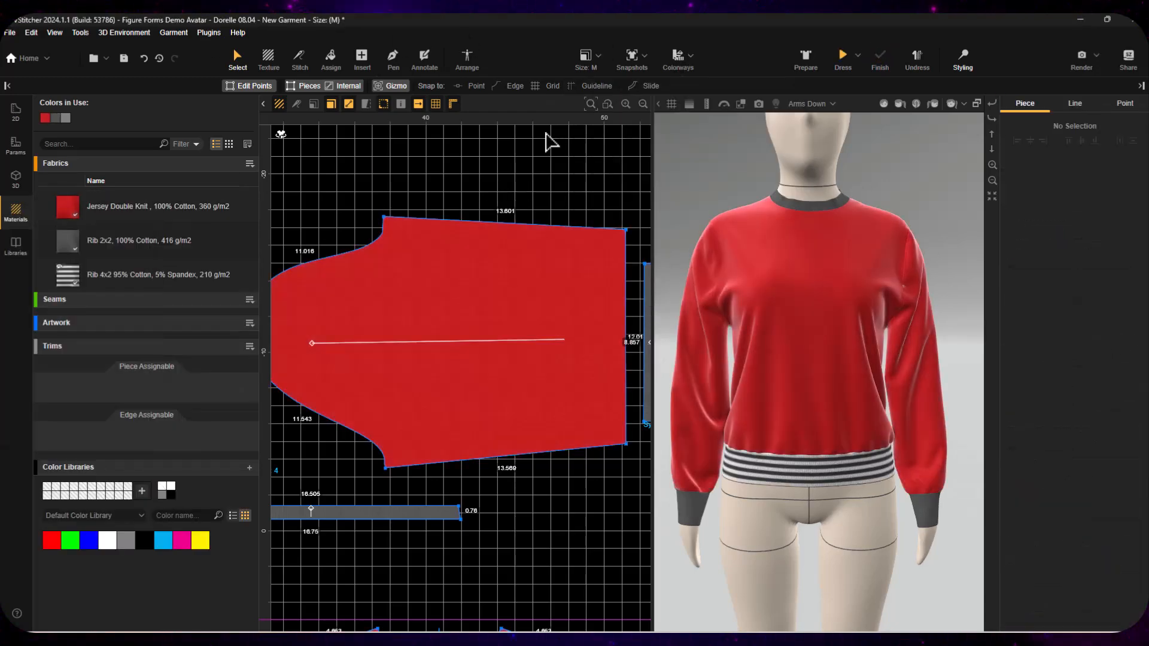
Create another colorway and color the Jersey Double Knit fabric green, hex 5ccc63.
click(678, 58)
click(738, 263)
click(110, 209)
click(49, 202)
click(105, 335)
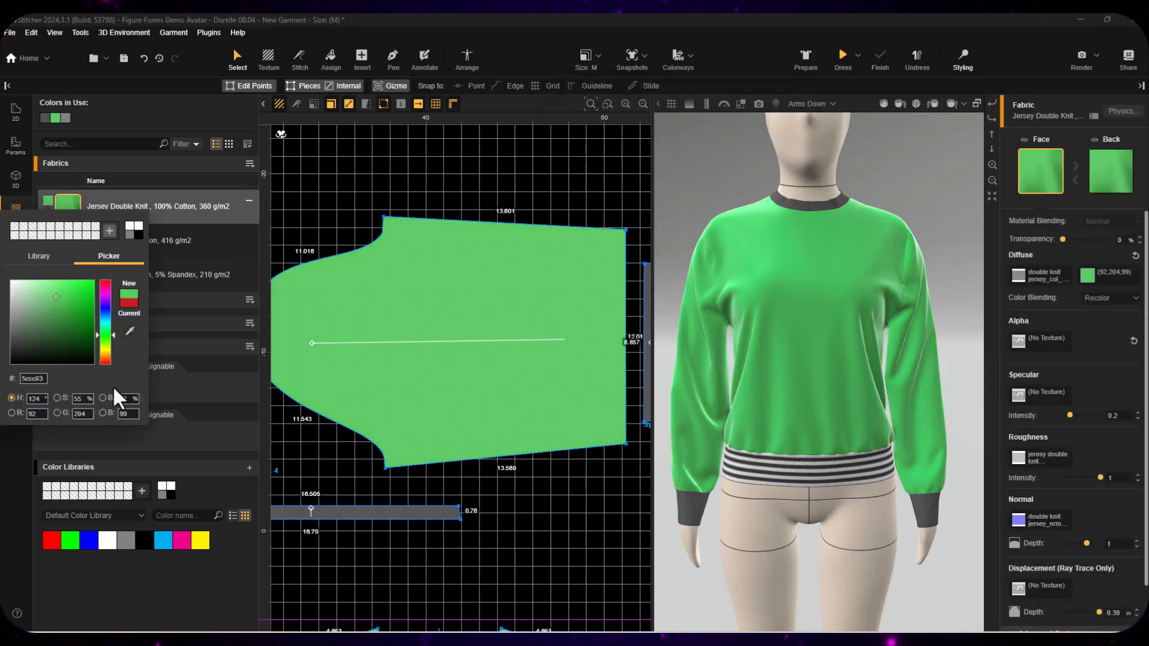
Clone another colorway and color its Jersey Double Knit fabric blue, RGB 92,140,204.
click(347, 193)
click(678, 59)
click(732, 264)
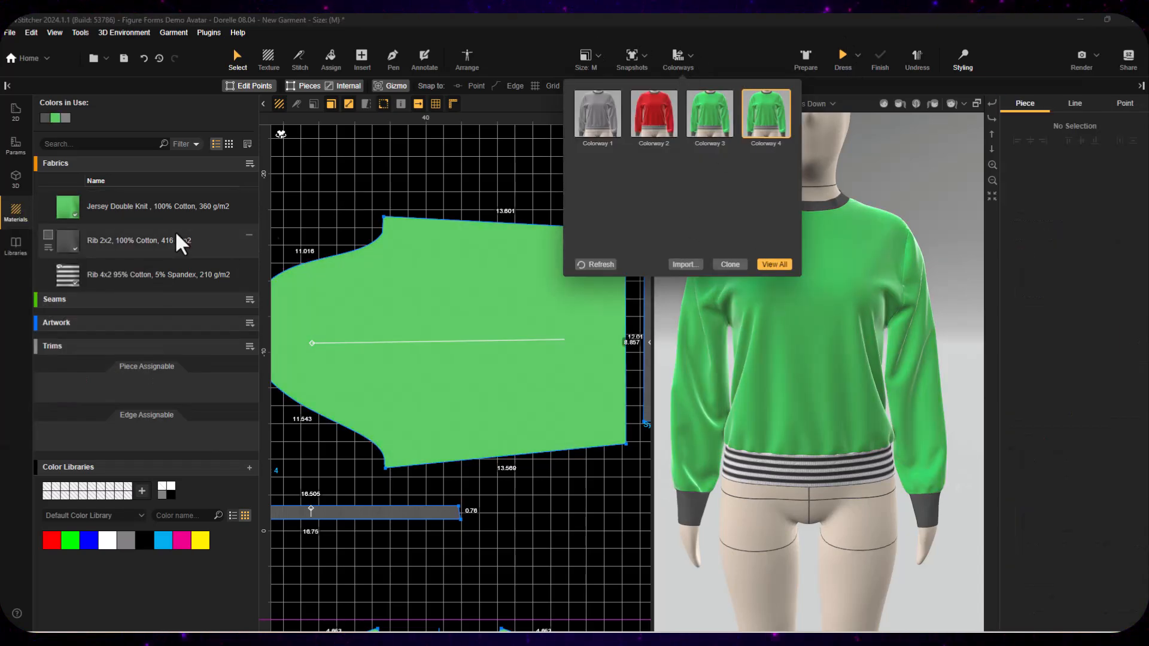
click(110, 209)
click(48, 202)
click(106, 316)
Clone a fifth colorway and color its Jersey Double Knit fabric orange.
click(681, 63)
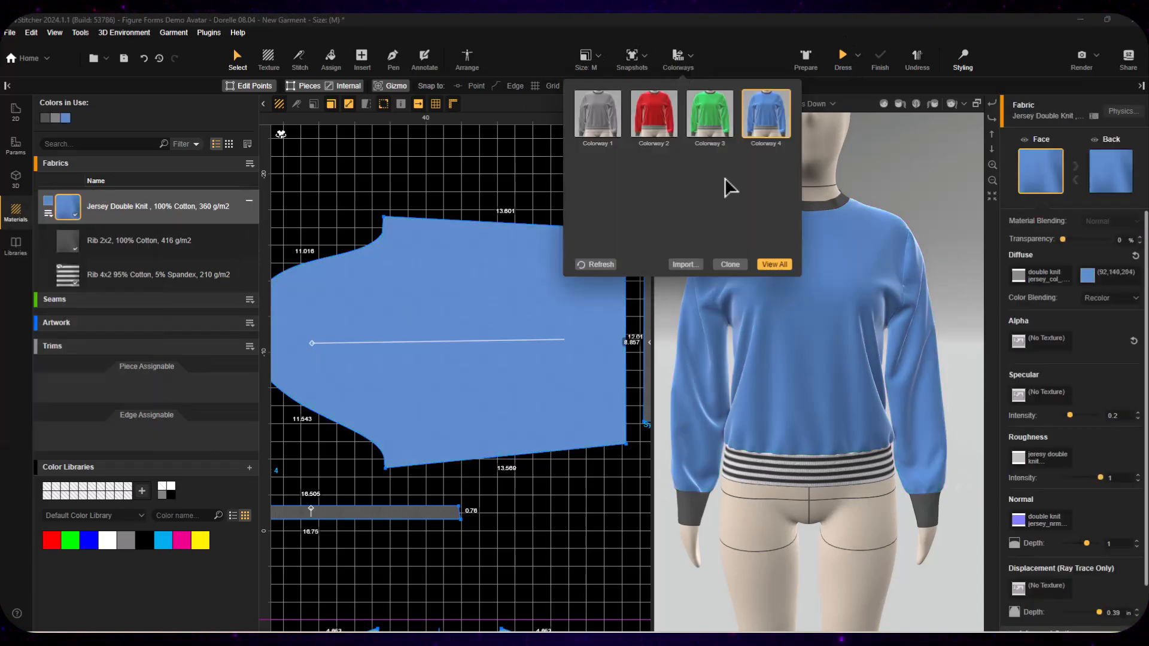
click(726, 265)
click(110, 209)
click(48, 202)
click(128, 254)
click(108, 355)
click(106, 357)
click(69, 308)
click(62, 304)
click(67, 304)
click(67, 297)
click(112, 356)
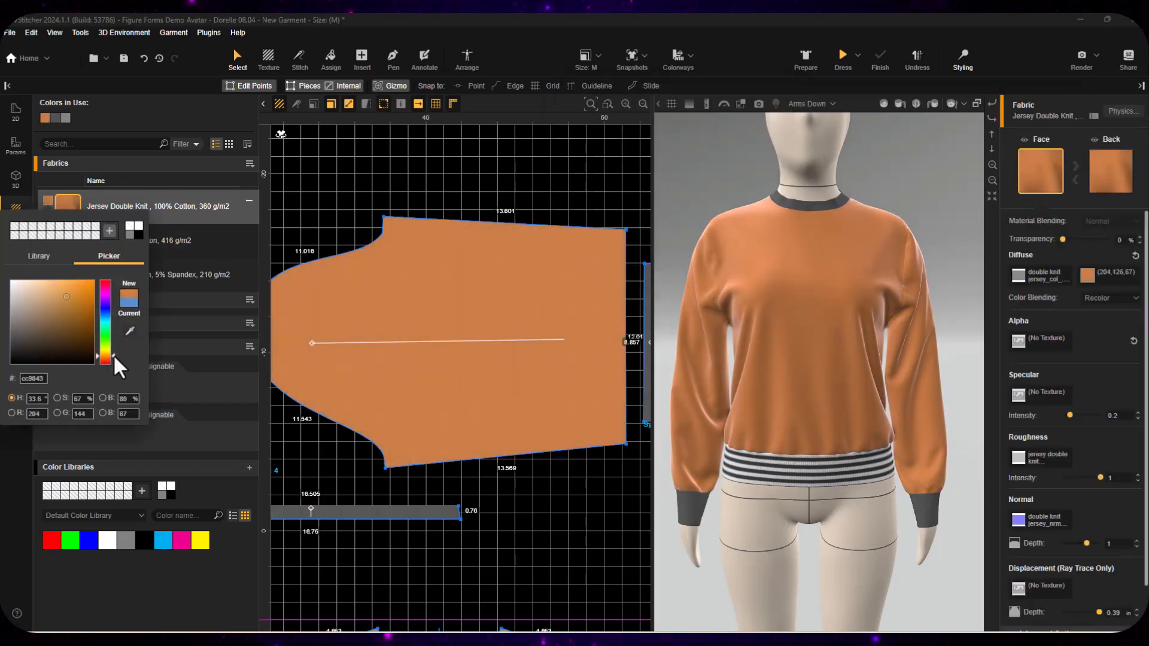
click(678, 60)
click(467, 179)
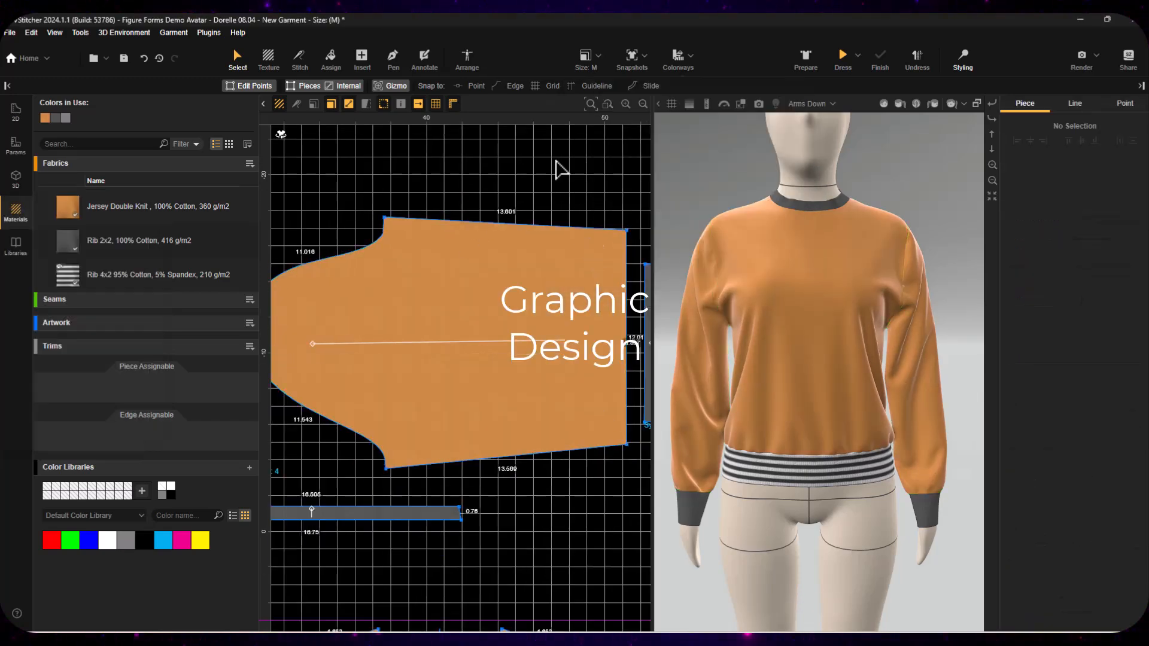
Add the Untitled design (13) artwork and place it on the front piece at about 12.8 by 15.8 in.
scroll(526, 185, down, 2)
middle_drag(557, 206, 623, 71)
middle_drag(638, 326, 922, 141)
click(965, 640)
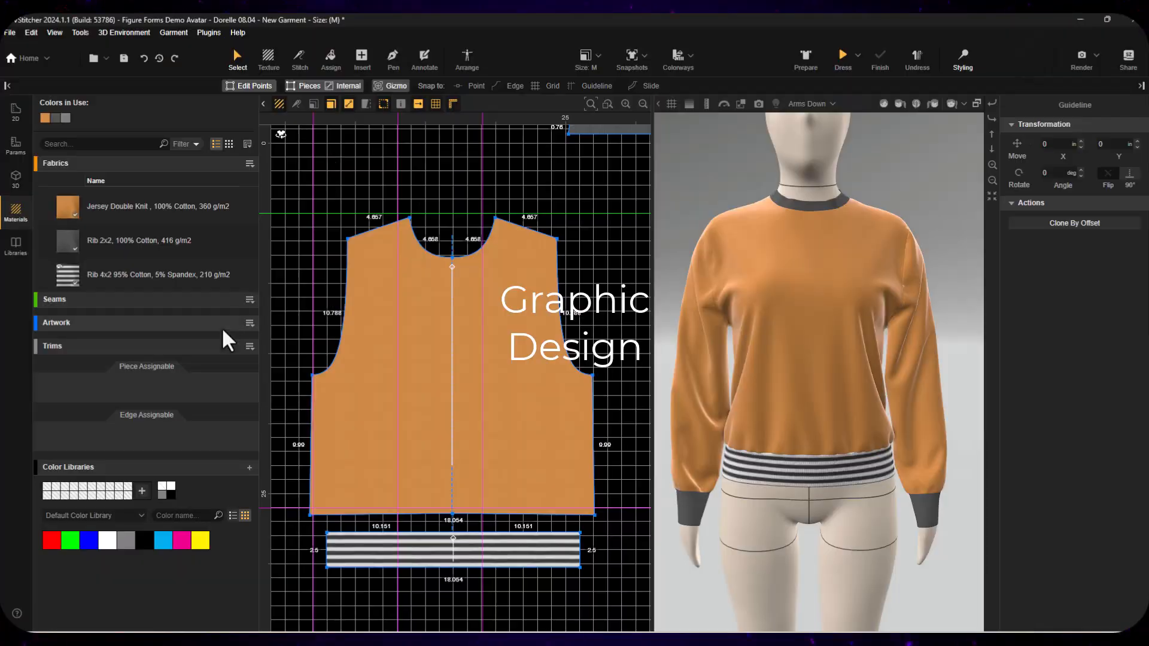
click(225, 329)
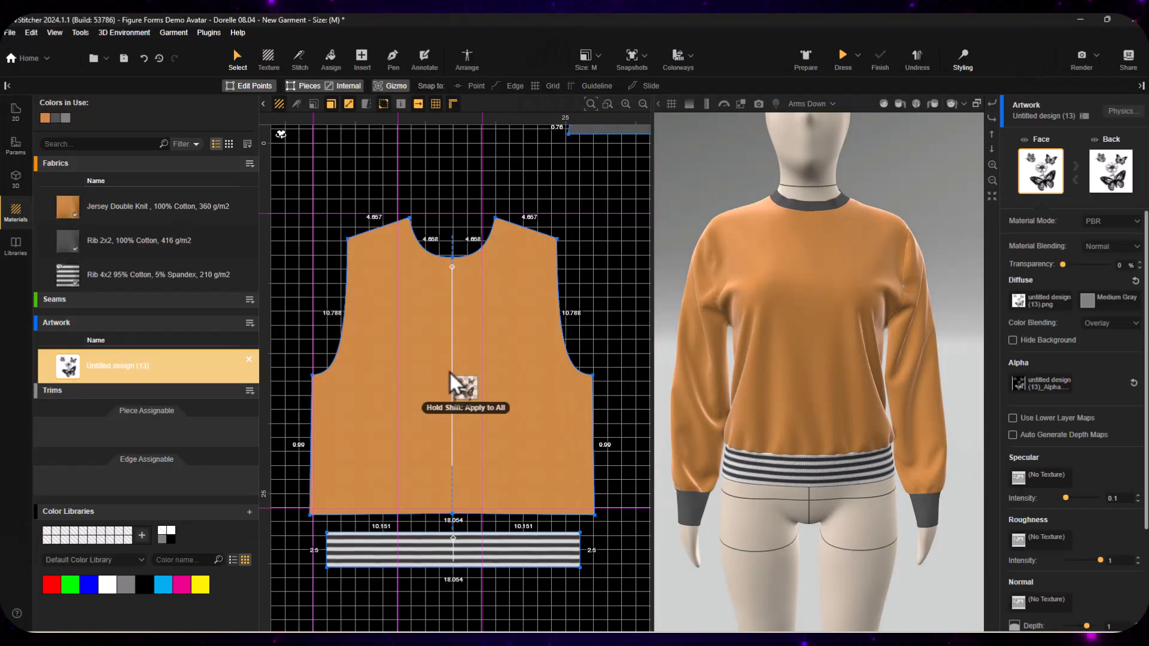
click(450, 372)
drag(503, 442, 541, 477)
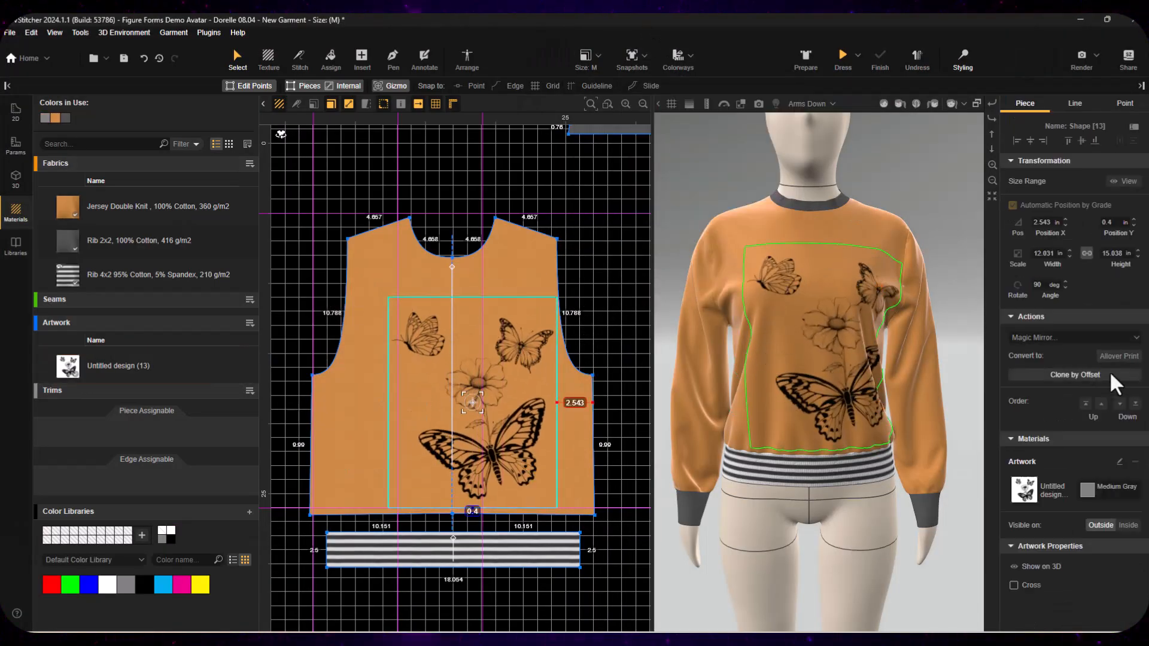
Turn on lower layer maps for the butterfly artwork and switch its material mode to Substance.
click(119, 365)
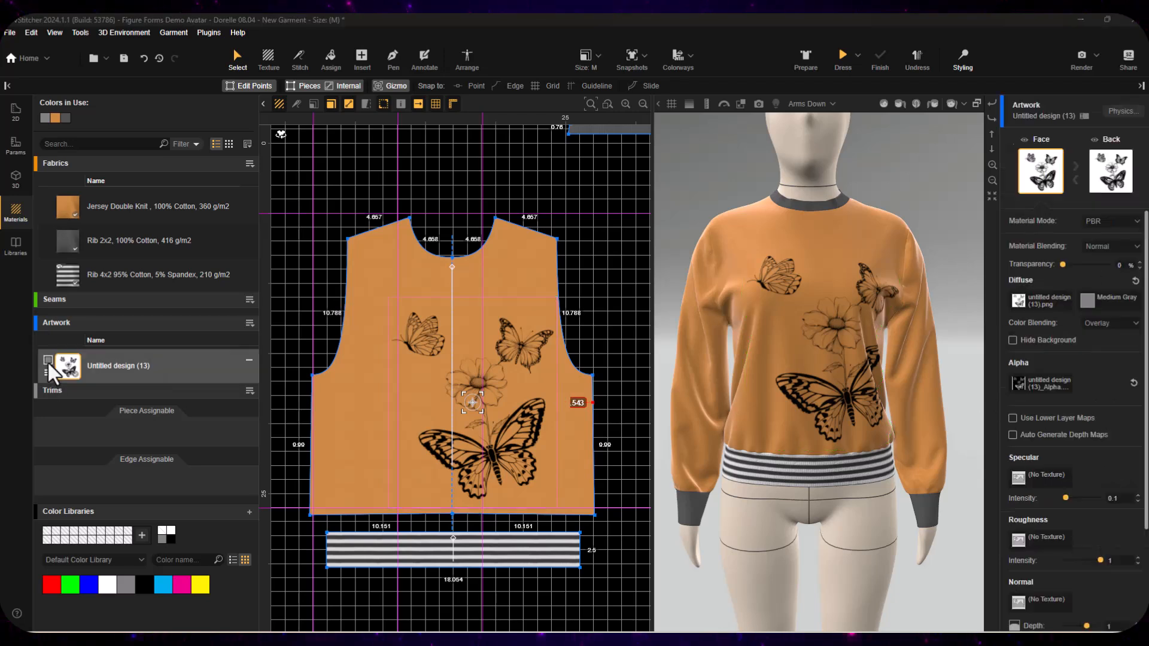
click(1013, 418)
scroll(1108, 425, down, 3)
click(1011, 585)
scroll(1068, 483, down, 5)
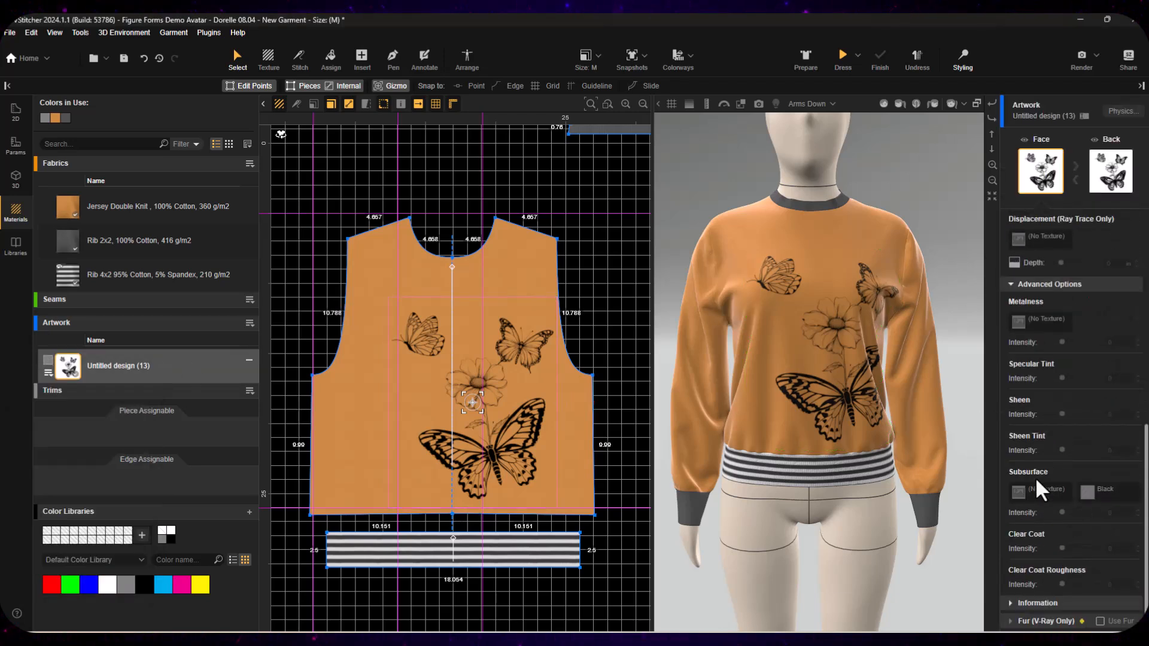
scroll(1065, 479, up, 10)
Try the Embroidery, Foil Print, High Density Print and Puff Print effects on the artwork.
click(1111, 262)
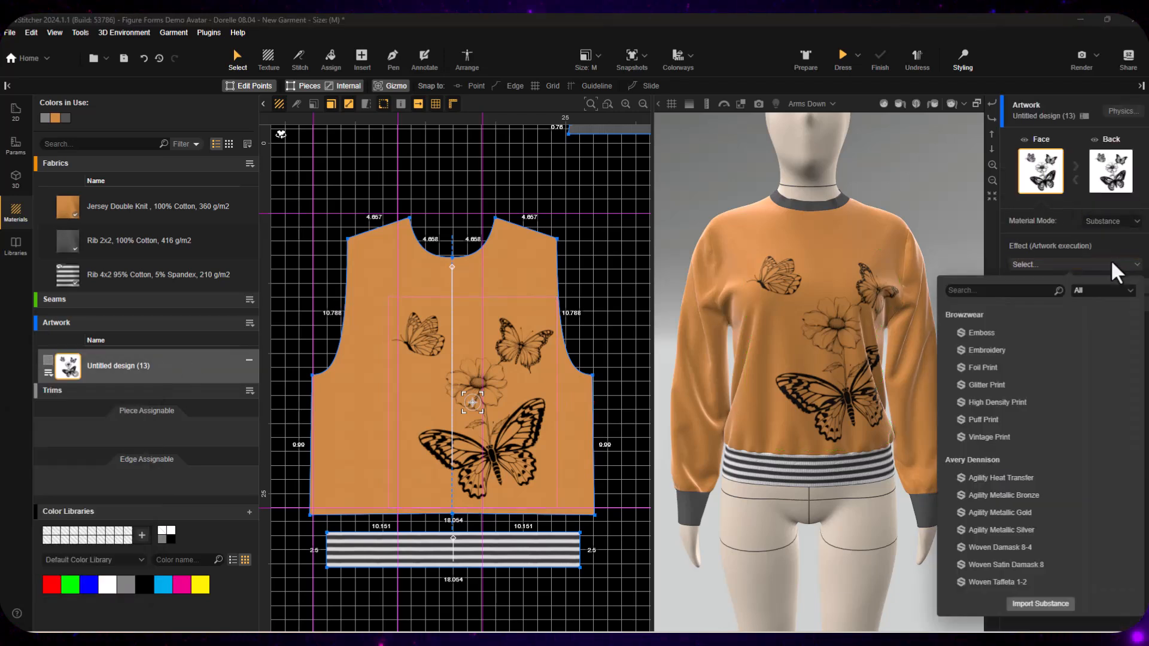
click(988, 350)
scroll(841, 365, up, 10)
click(970, 369)
scroll(846, 373, down, 5)
click(1005, 401)
scroll(841, 350, up, 5)
scroll(841, 350, down, 5)
scroll(844, 358, down, 5)
click(983, 419)
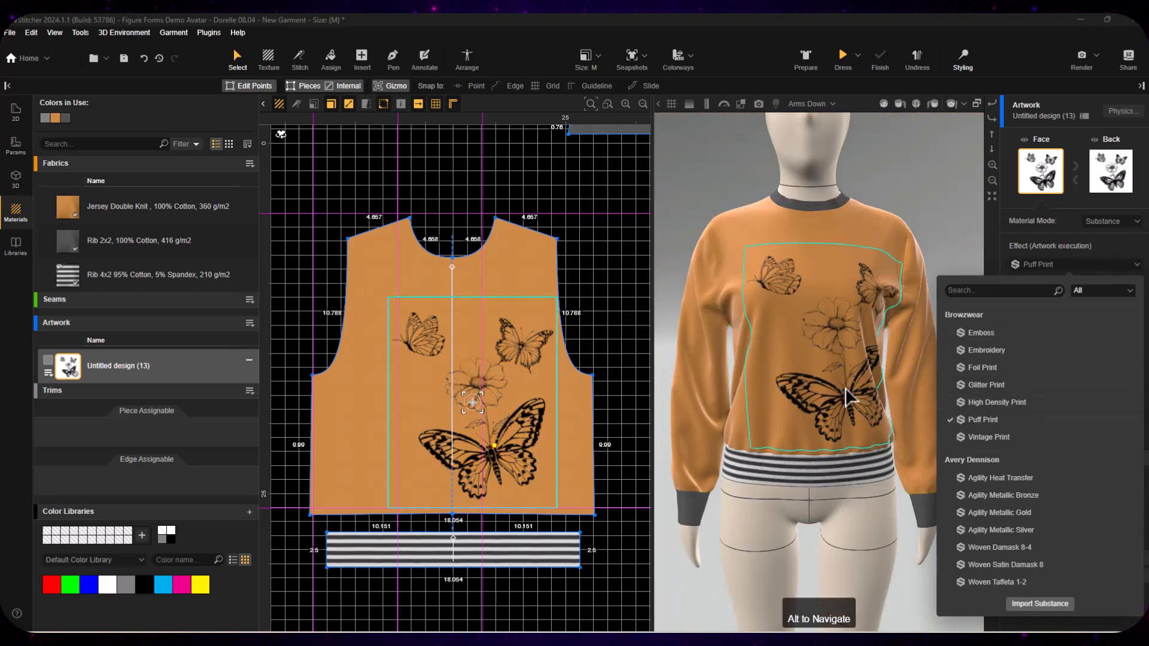
Try the Agility Metallic Gold effect on the artwork and inspect it up close on the garment.
scroll(850, 386, up, 10)
click(1005, 513)
scroll(842, 360, down, 10)
mouse_move(842, 360)
right_down()
mouse_move(813, 347)
mouse_move(846, 367)
right_up()
scroll(875, 471, up, 5)
Apply the Foil Print effect to the artwork and color it golden yellow, RGB 252,177,10.
click(1095, 263)
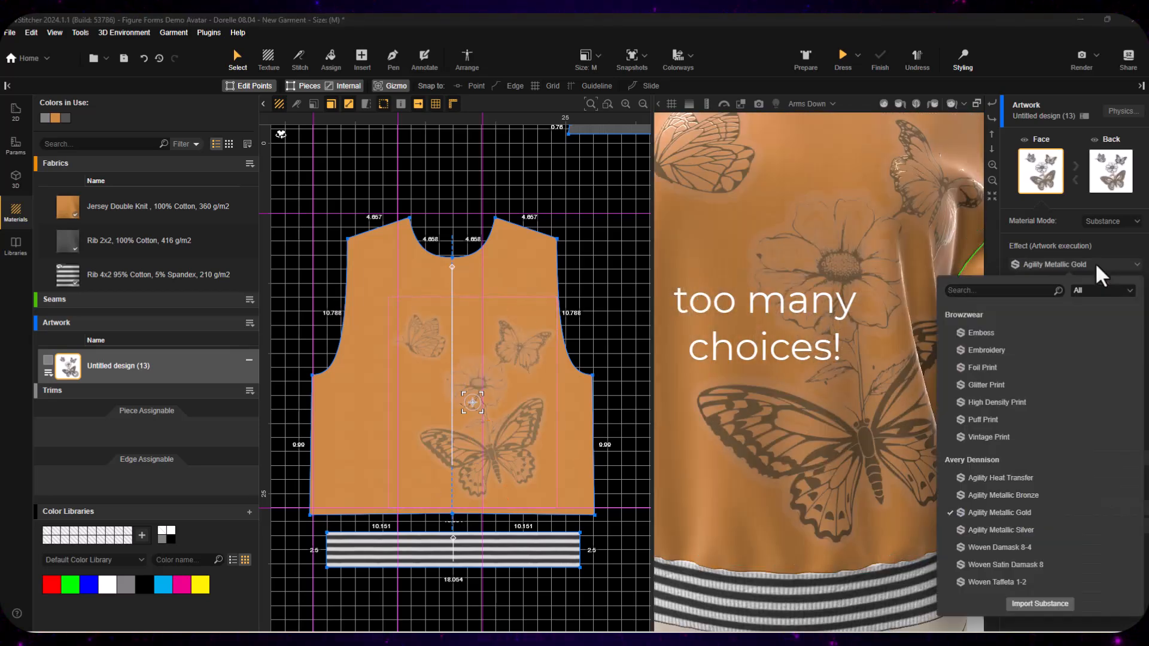
click(991, 369)
click(1078, 361)
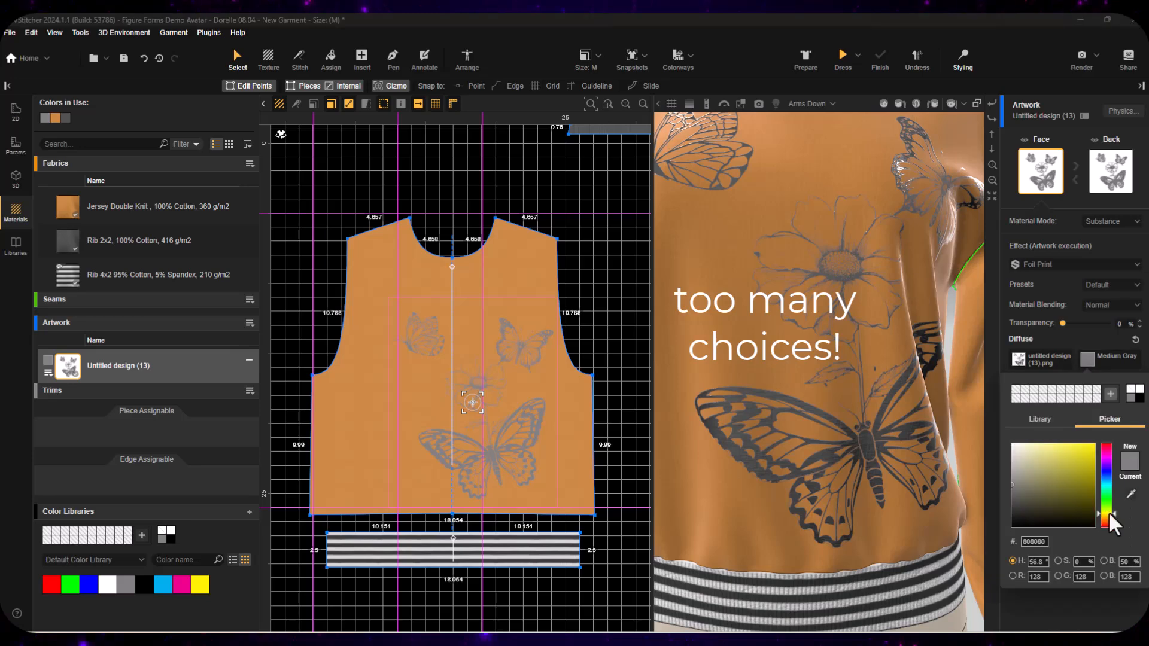
drag(1090, 448, 1095, 464)
drag(1112, 514, 1114, 521)
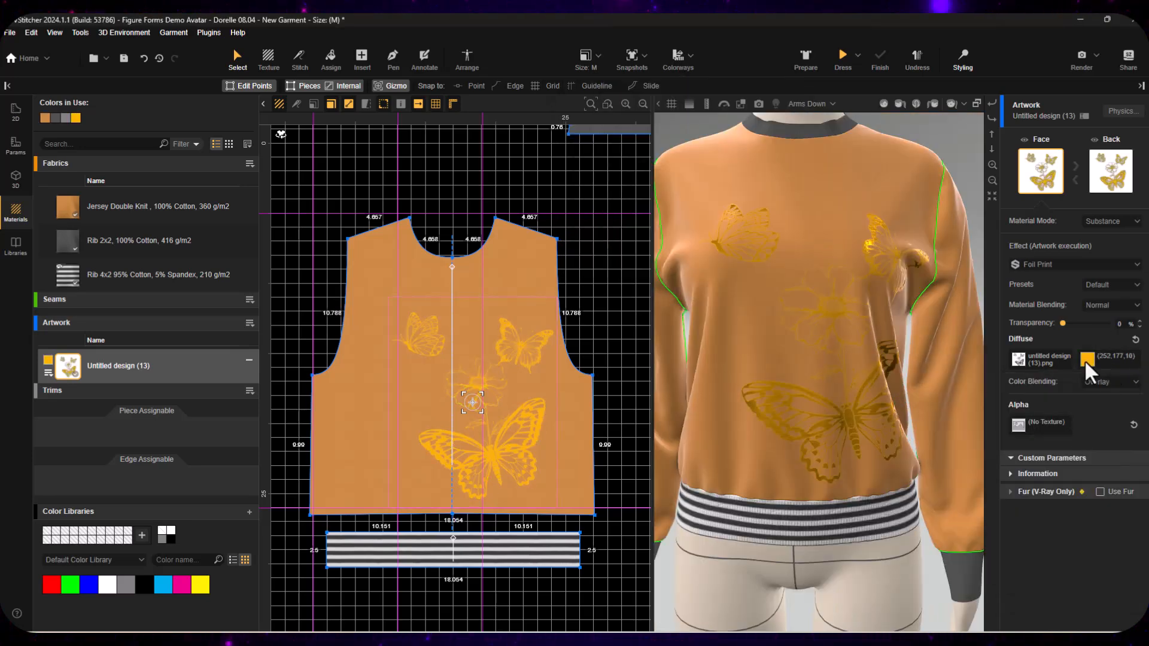
Change the foil artwork's diffuse color to gray.
click(1087, 361)
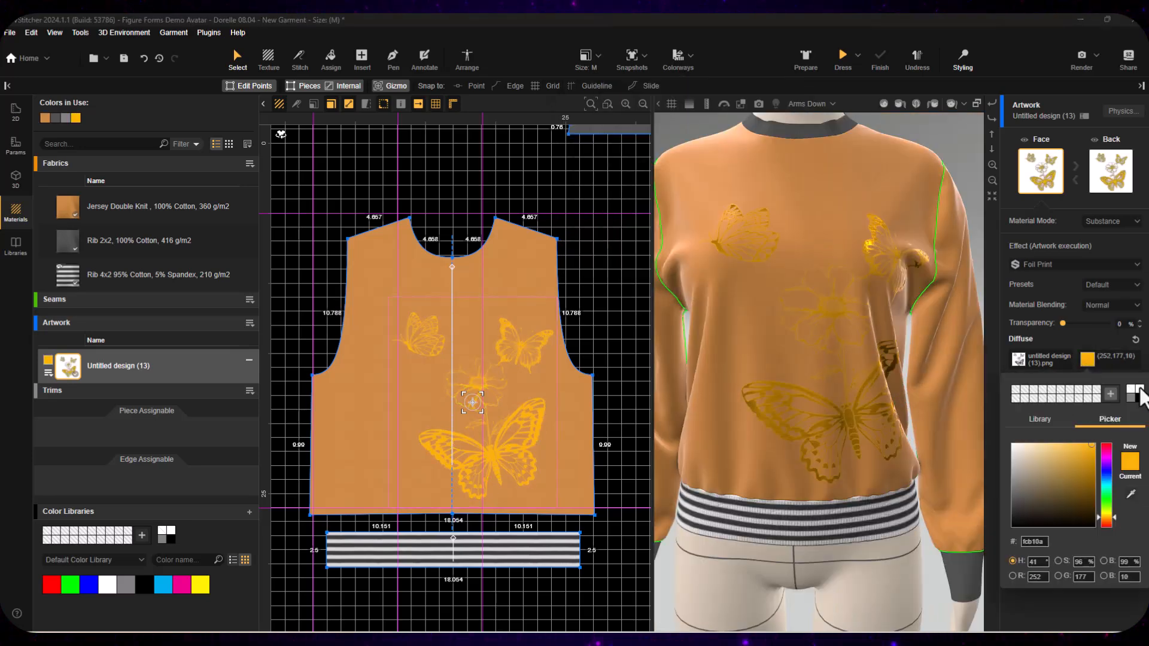
click(1130, 389)
click(1130, 398)
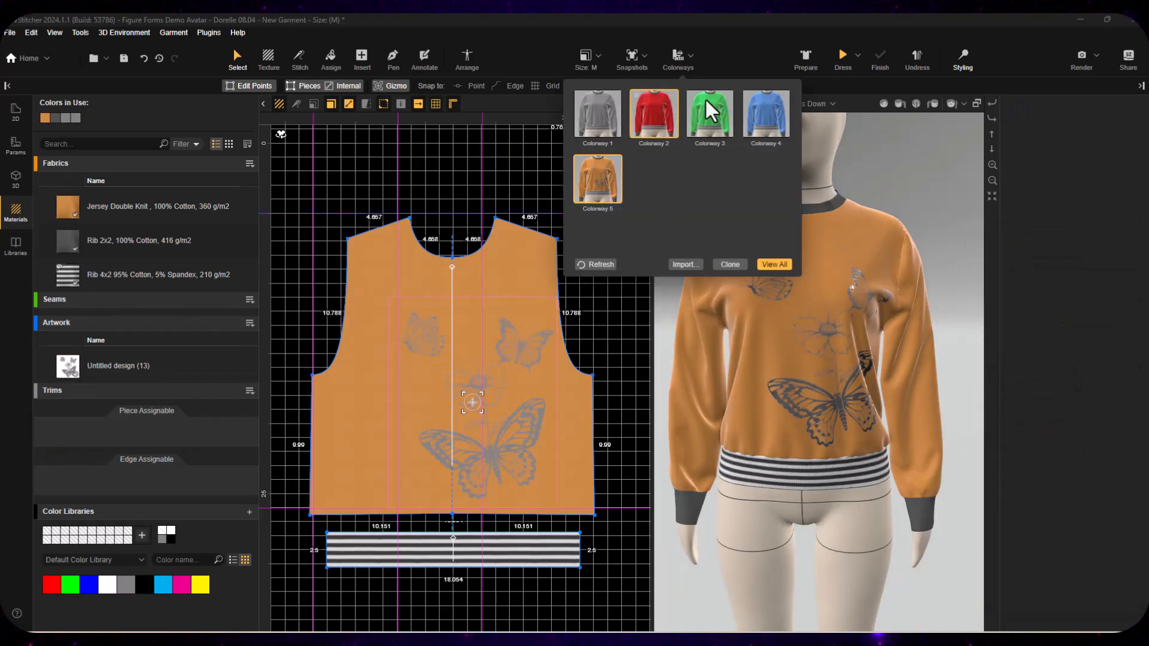
In the colorway workspace, apply the artwork to all colorways and delete the duplicate artwork from Colorway 5.
click(655, 113)
click(775, 264)
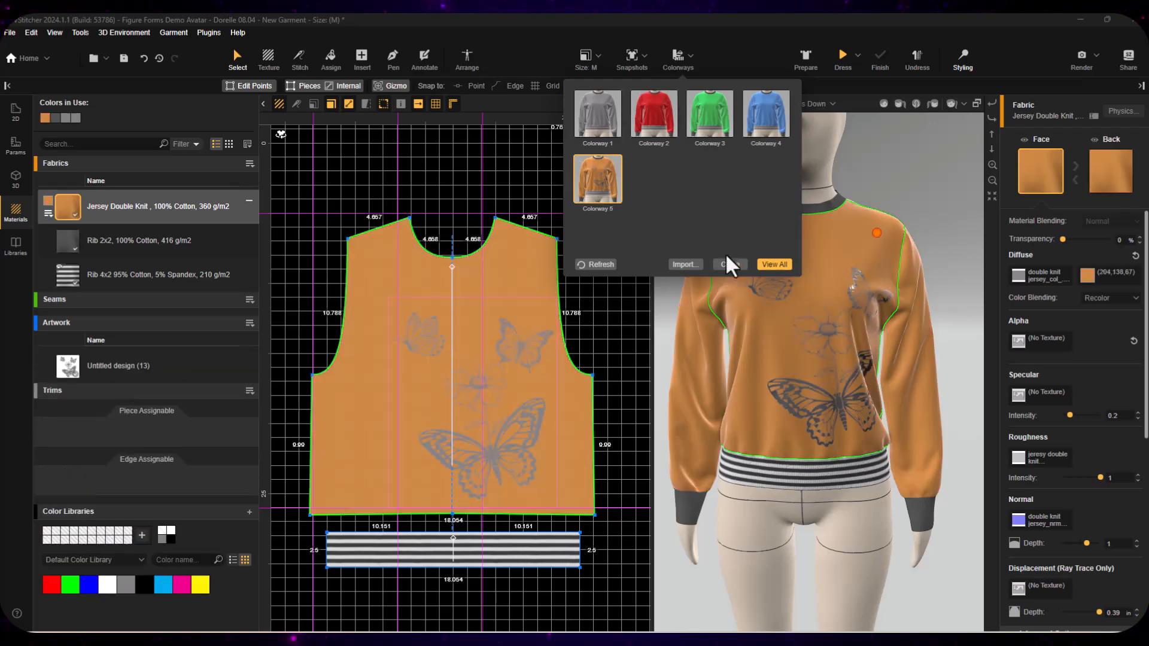
right_click(625, 584)
click(656, 526)
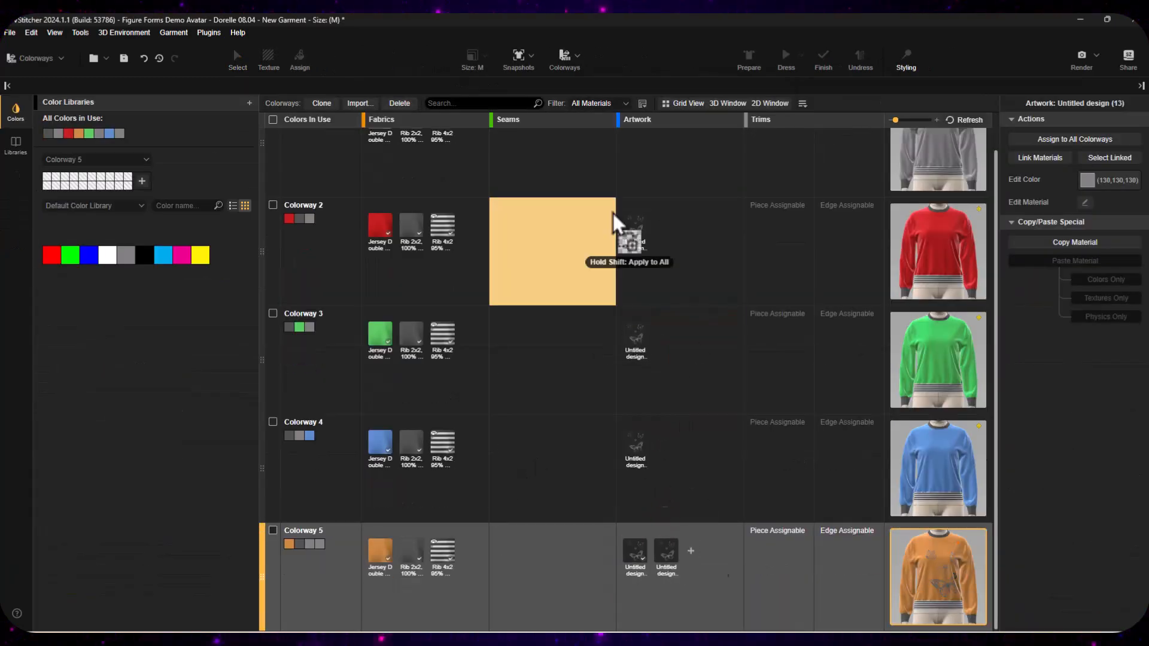
click(666, 551)
key(Delete)
scroll(386, 162, up, 1)
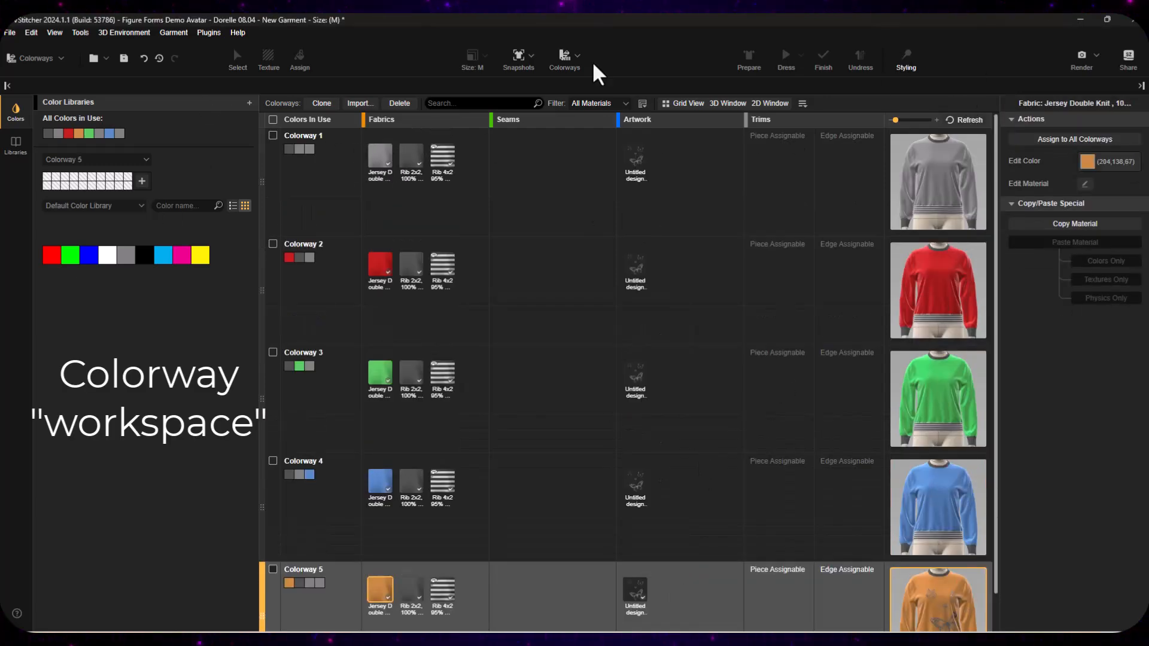
Return to the garment workspace and place the butterfly artwork on the front piece.
click(904, 61)
drag(68, 206, 378, 449)
click(461, 405)
scroll(464, 450, up, 5)
drag(461, 443, 458, 434)
scroll(465, 436, down, 4)
Adjust the artwork's placement on the front piece, setting its X position to 2.5 in.
click(621, 196)
drag(539, 321, 526, 317)
double_click(1040, 223)
text(2.5)
key(Return)
click(624, 203)
Switch to Colorway 4 and position its front artwork at X 2.5 in and Y 0 in.
click(676, 60)
click(760, 115)
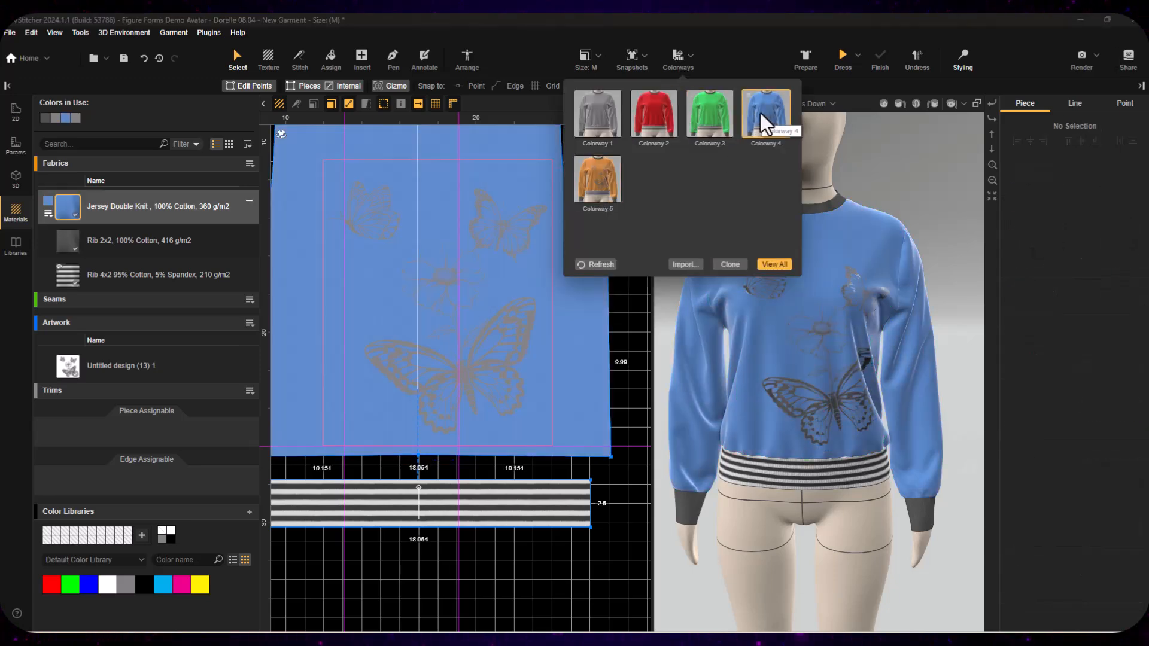
click(742, 256)
click(530, 308)
drag(1049, 222, 1011, 228)
text(2.5)
key(Return)
drag(1129, 222, 1103, 222)
text(0)
key(Return)
click(632, 212)
Compare the garment in Colorway 2 and Colorway 4.
click(678, 60)
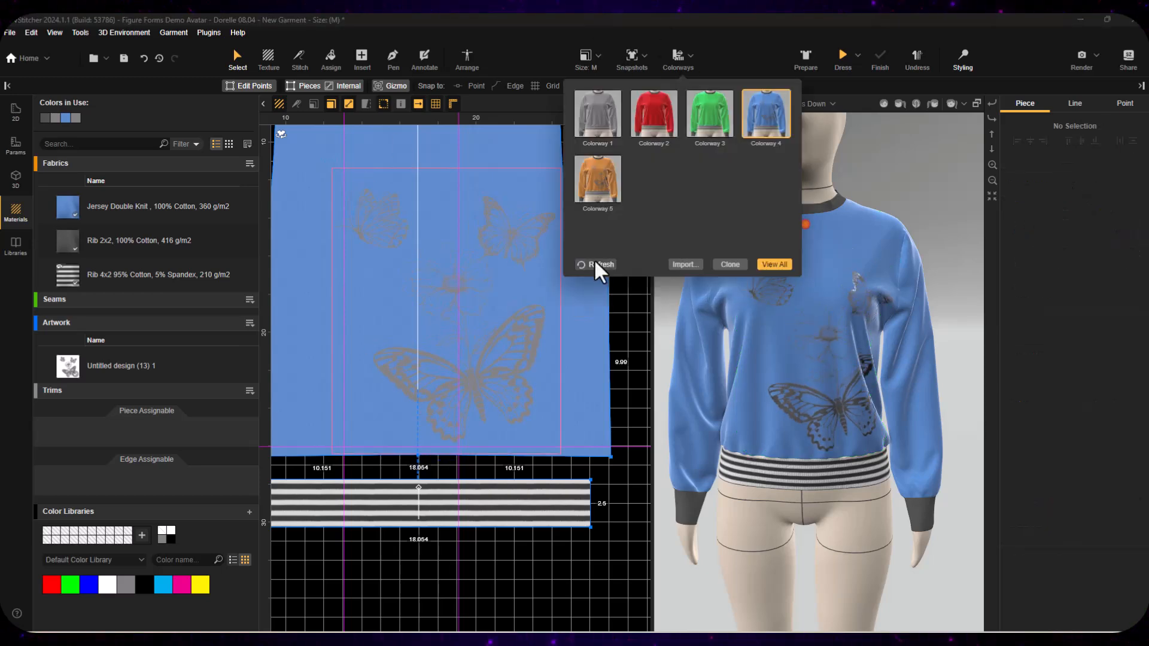
click(643, 120)
click(765, 114)
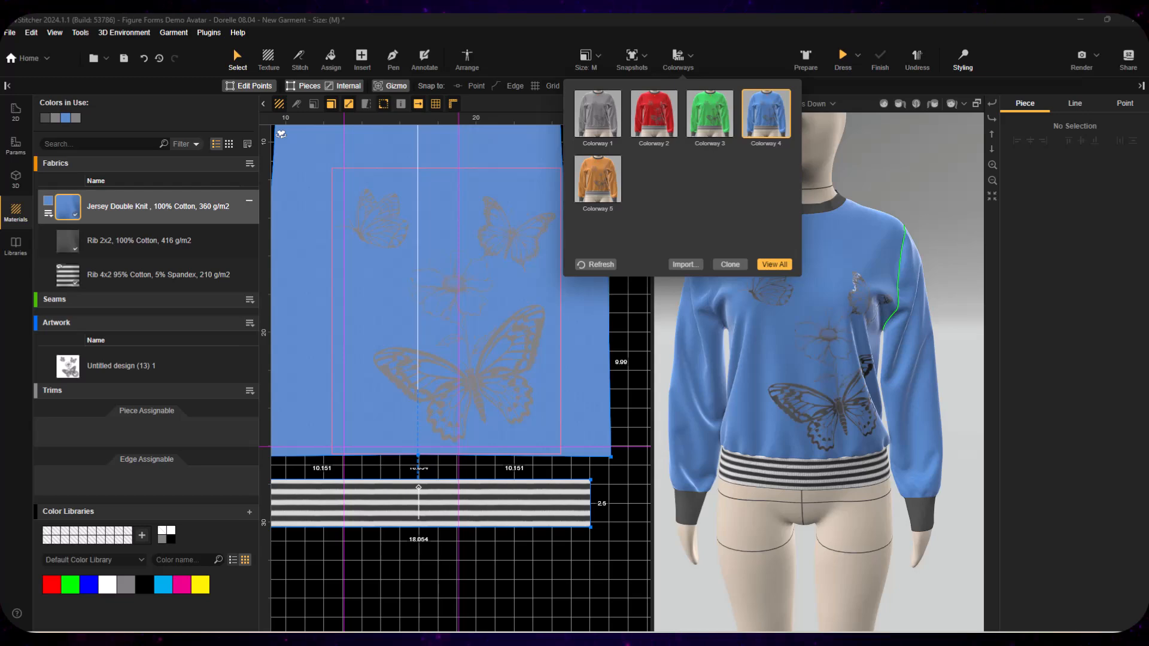
Hide the avatar so that only the garment is displayed.
middle_drag(936, 239, 929, 226)
mouse_move(929, 226)
right_down()
mouse_move(887, 232)
mouse_move(938, 232)
mouse_move(920, 234)
right_up()
right_click(826, 153)
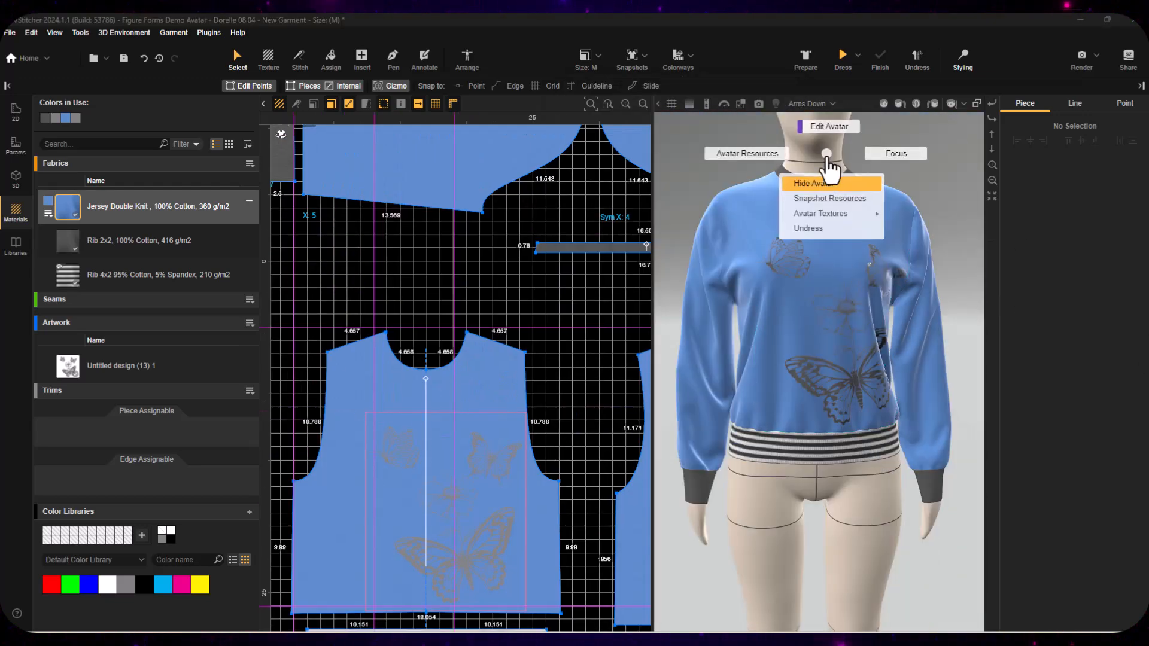
click(831, 183)
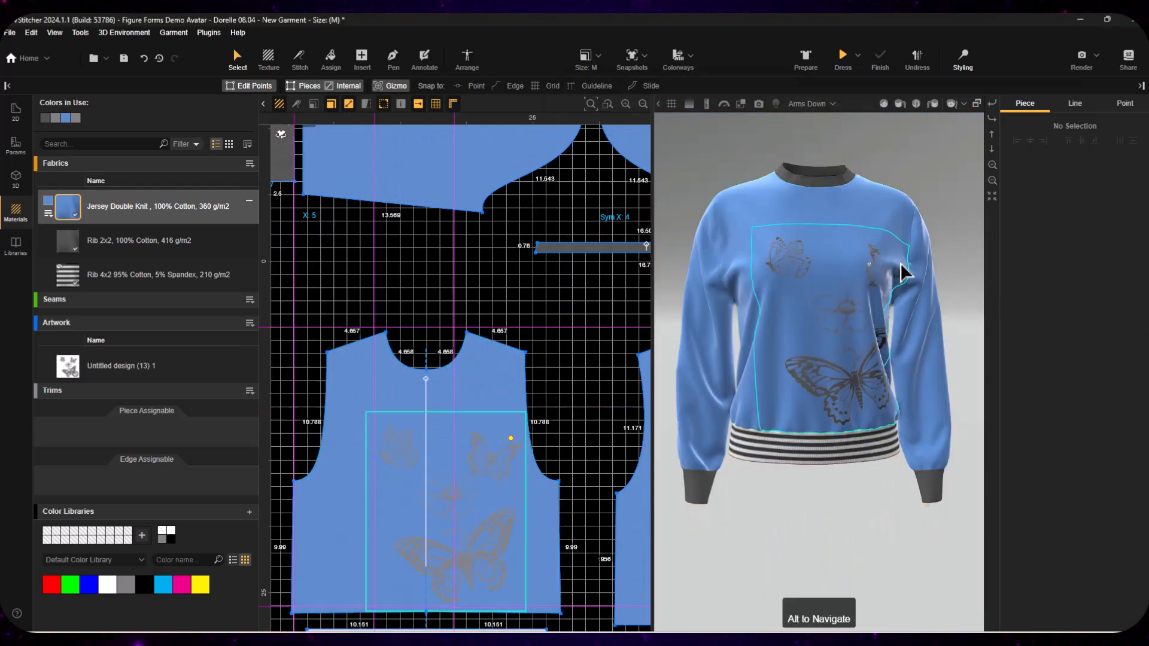
Switch the garment to the red Colorway 2 and view its front and back pieces.
click(678, 58)
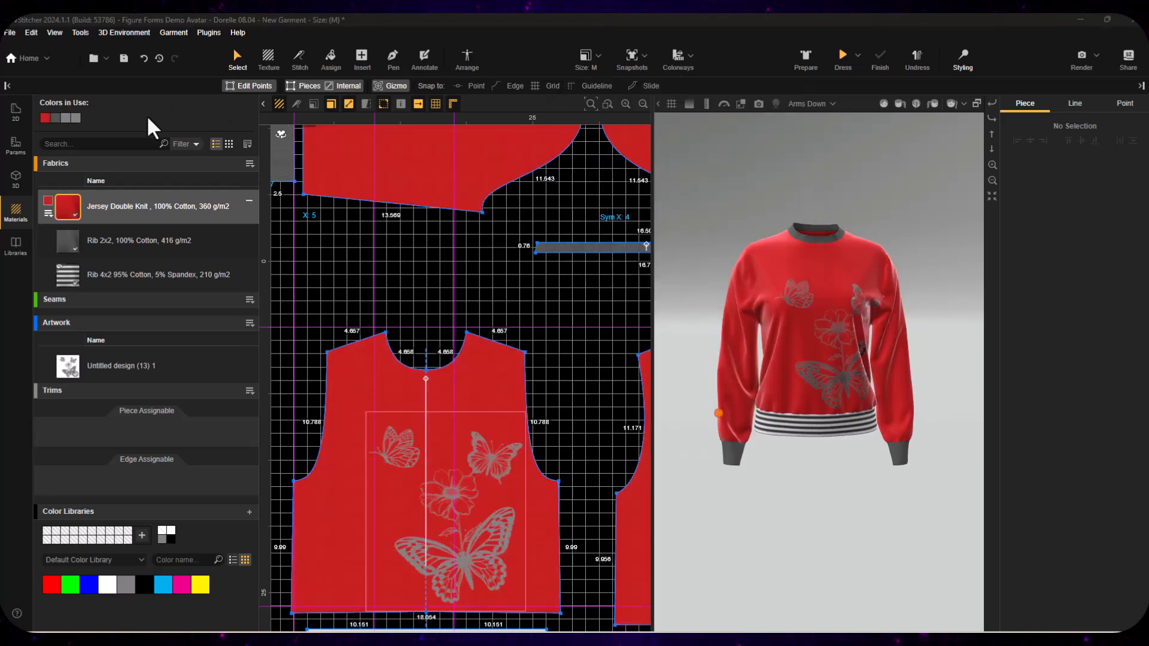
scroll(546, 318, down, 2)
middle_drag(554, 347, 405, 233)
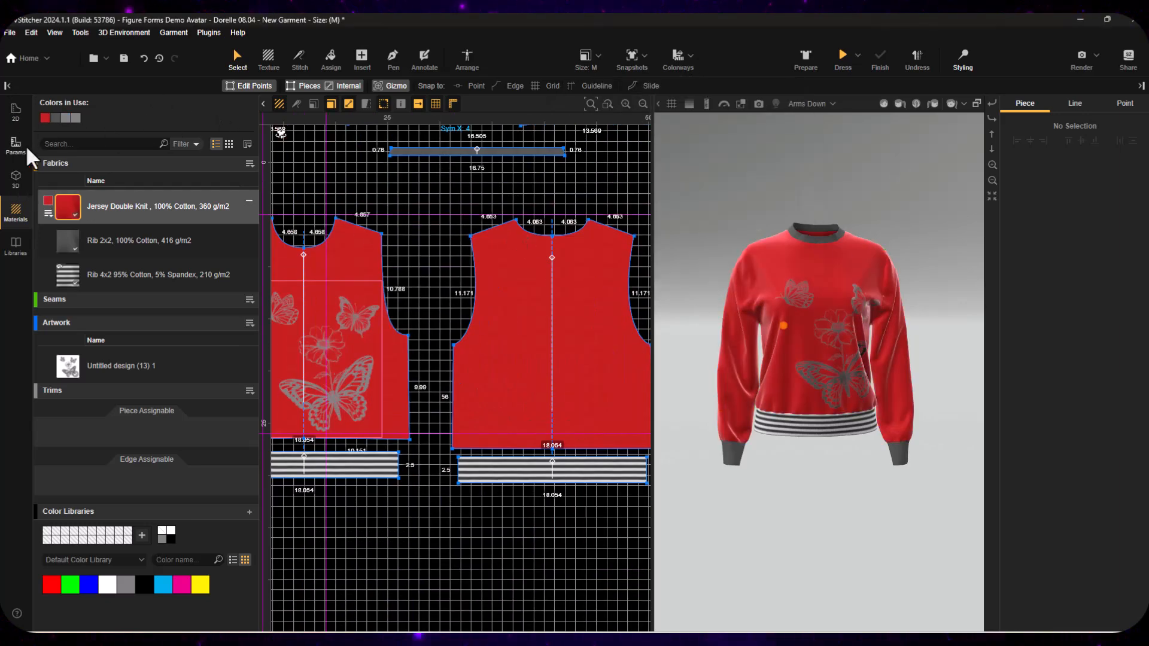
Light the 3D scene with the Studio Dim Backlight.hdr image at an exposure of 0.69.
click(15, 178)
click(231, 103)
click(84, 153)
drag(1027, 159, 1030, 159)
click(1077, 108)
click(1070, 156)
click(1070, 107)
click(1067, 134)
click(1067, 108)
click(1067, 202)
Switch to the green Colorway 3 and examine the printed flower up close on the garment.
click(682, 68)
click(710, 108)
click(774, 262)
right_drag(931, 249, 883, 227)
scroll(883, 227, up, 5)
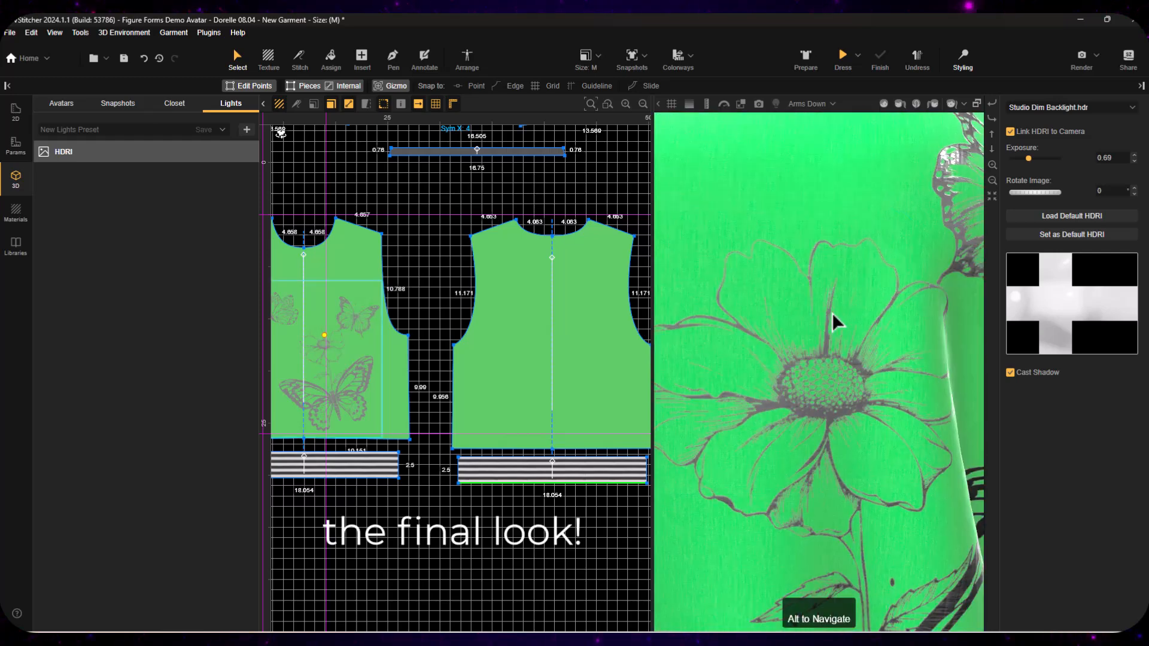
scroll(910, 192, down, 6)
Set up an image render of the garment using Normal Render (Unreal) with the environment shown as background.
click(10, 32)
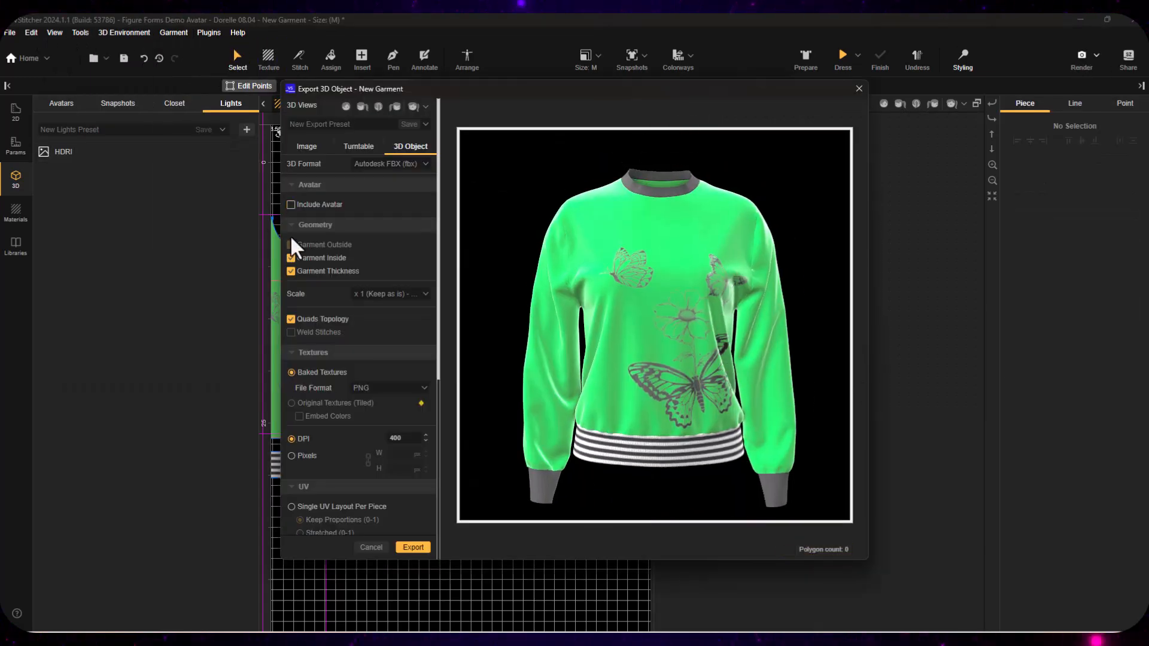
click(317, 148)
click(359, 166)
click(358, 183)
click(344, 210)
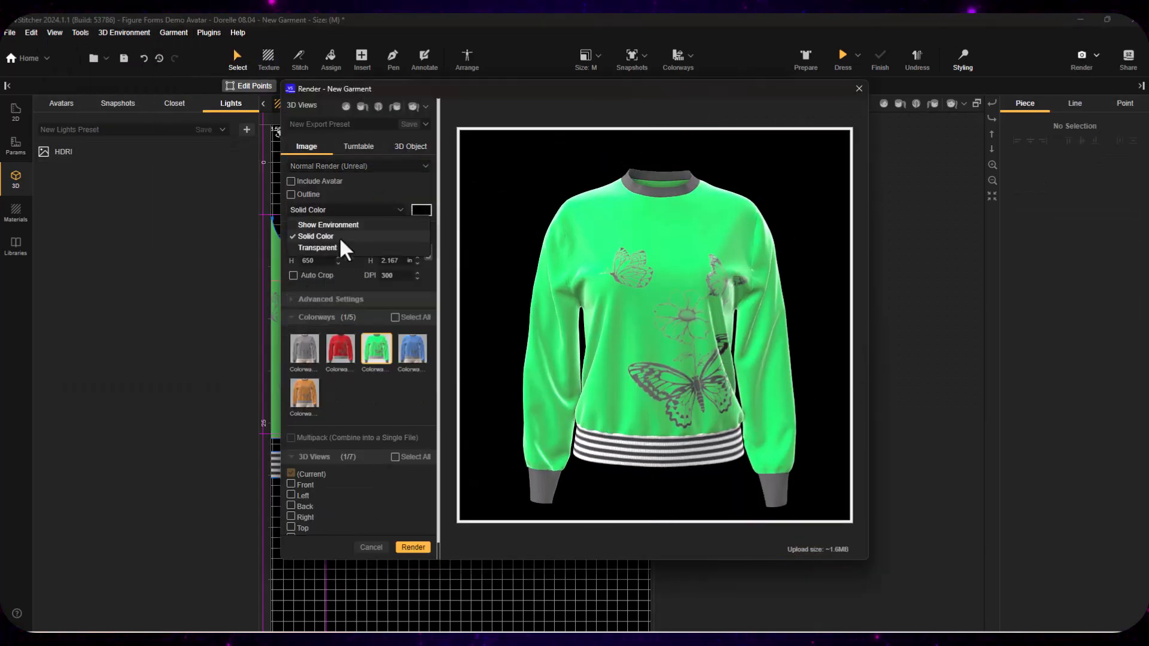
click(342, 225)
Render all colorways as a multipack in a single file, adding the Front and Left views.
click(396, 318)
click(302, 486)
click(293, 496)
click(292, 438)
click(413, 548)
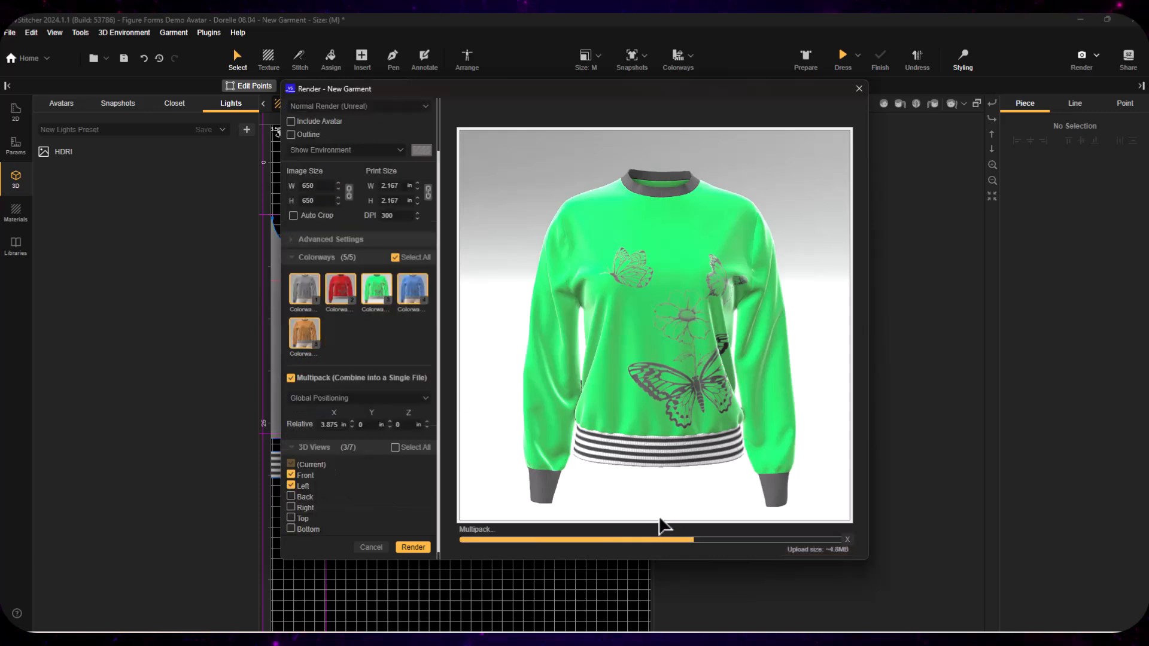